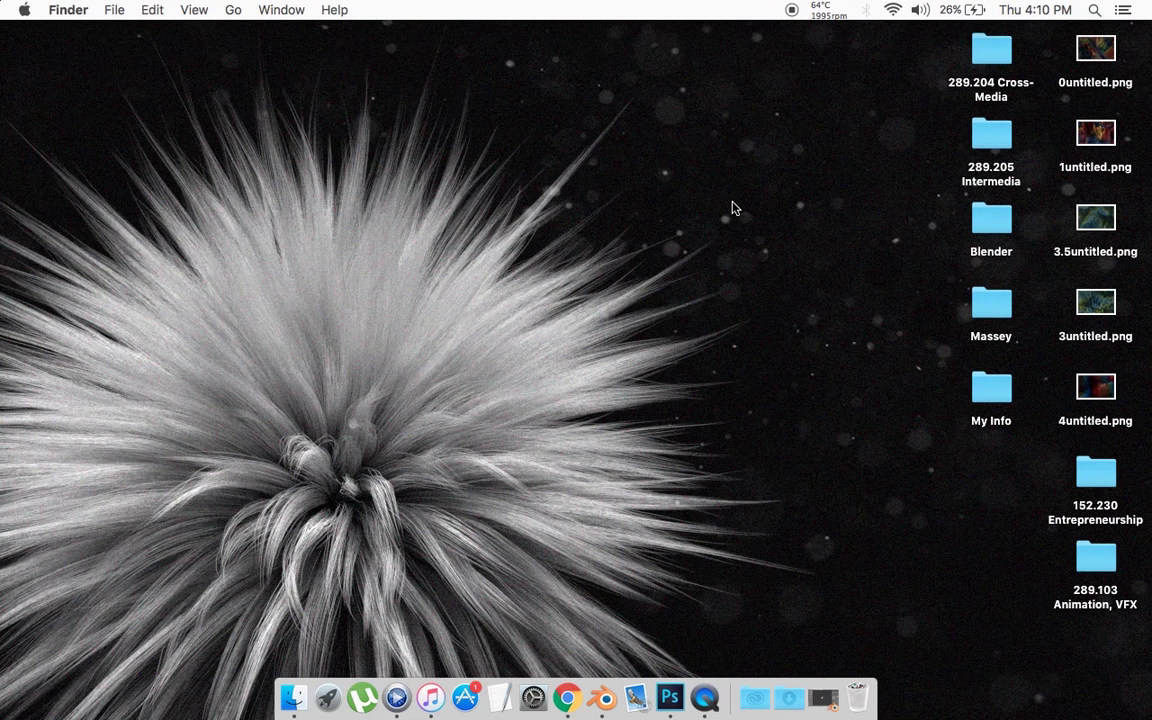
- Preview the example images on the desktop from 0untitled.png through 4untitled.png
left_click(1094, 51)
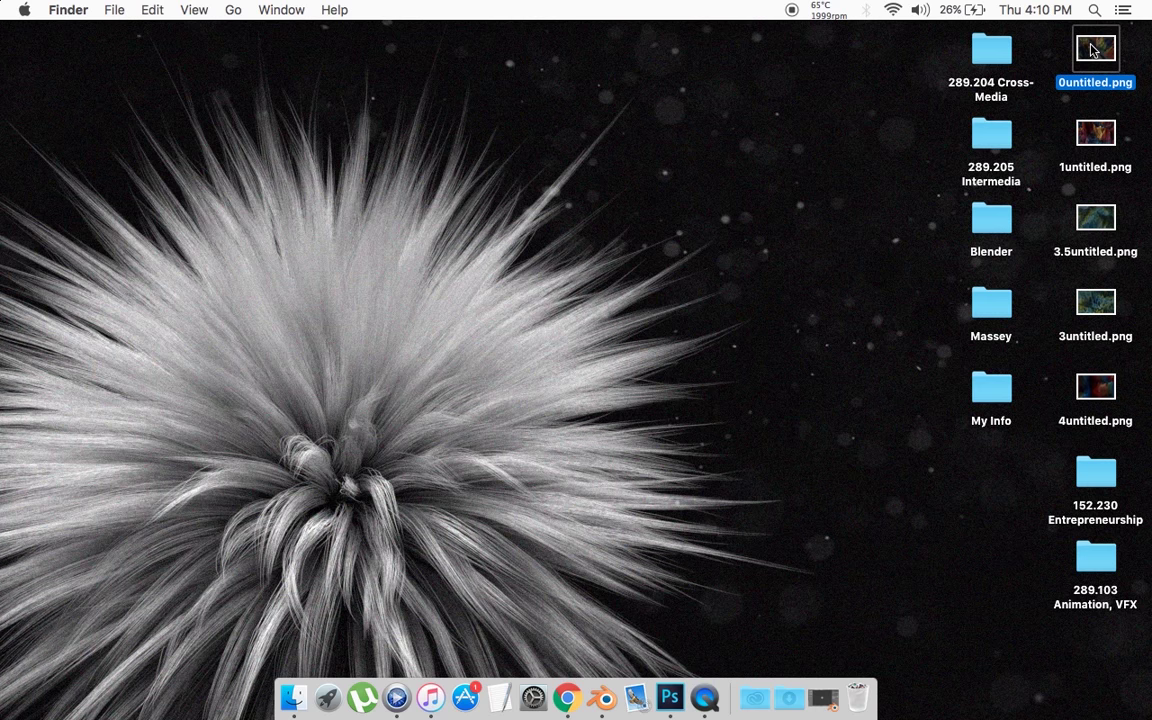
key("space")
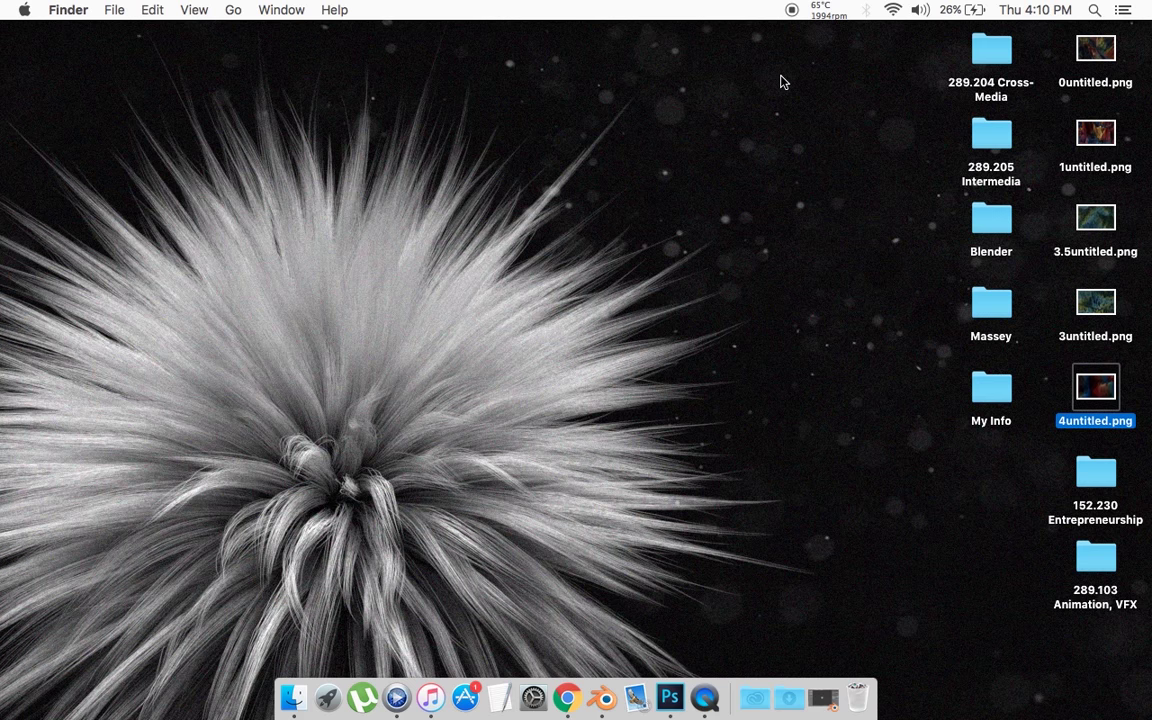
left_click(782, 82)
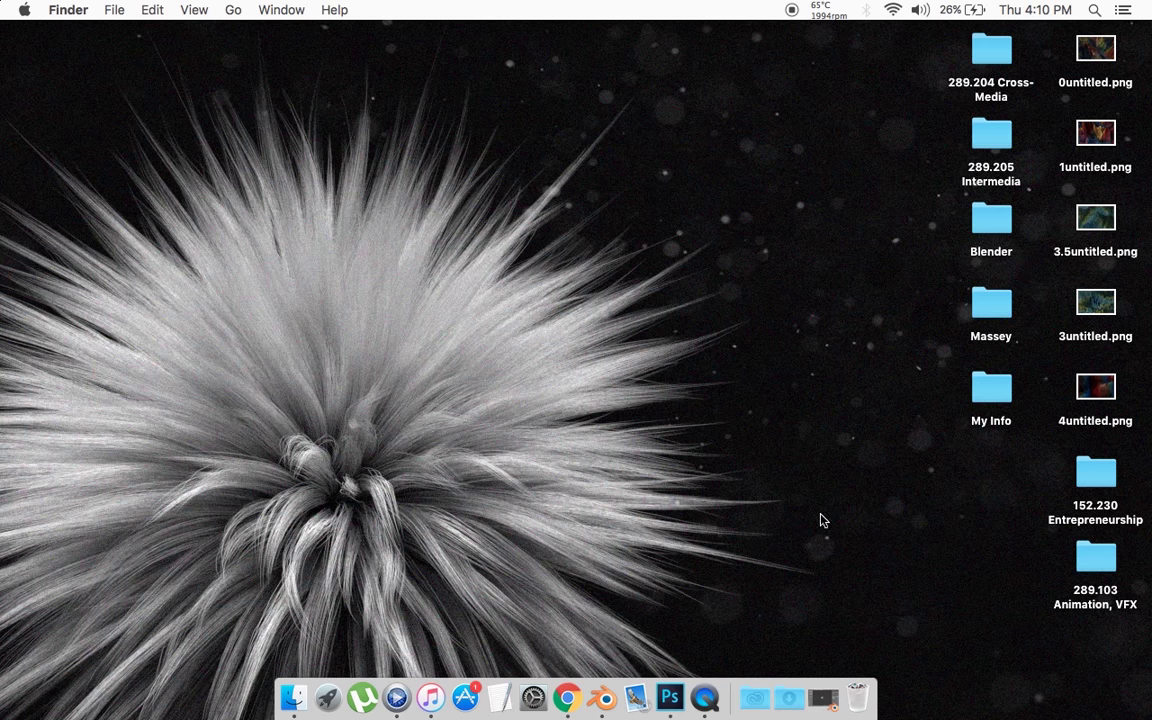
- Switch to Blender, delete the default cube and add a plane at the origin in its place
left_click(826, 698)
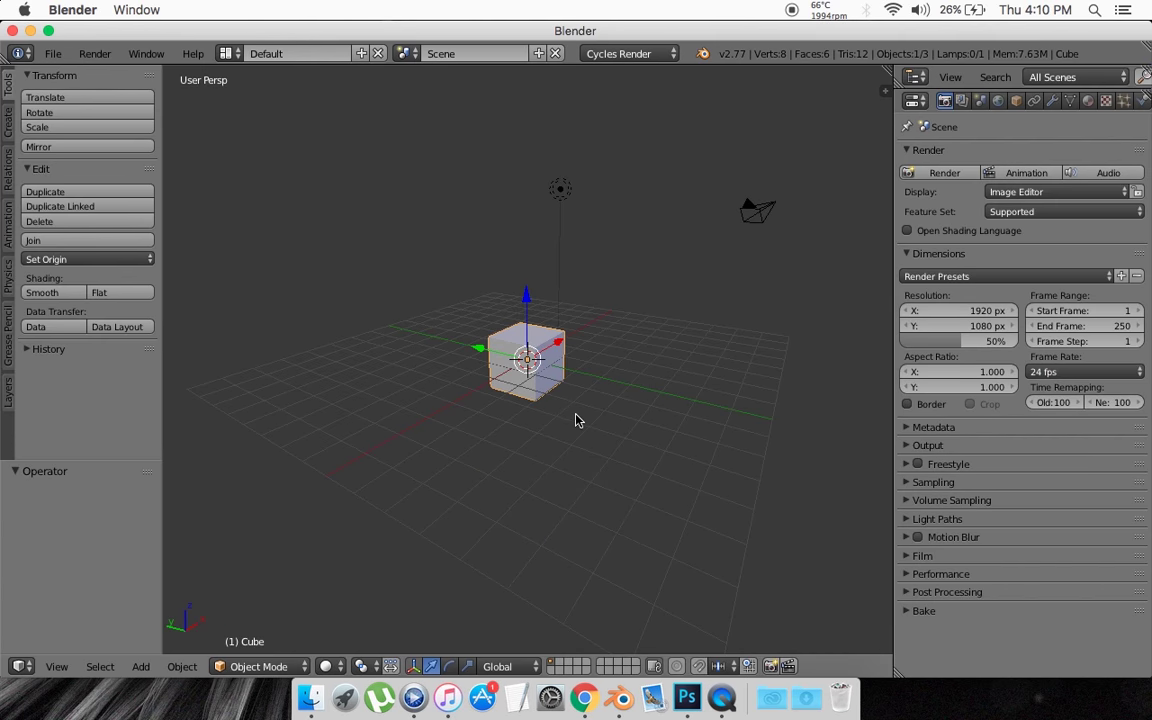
key("x")
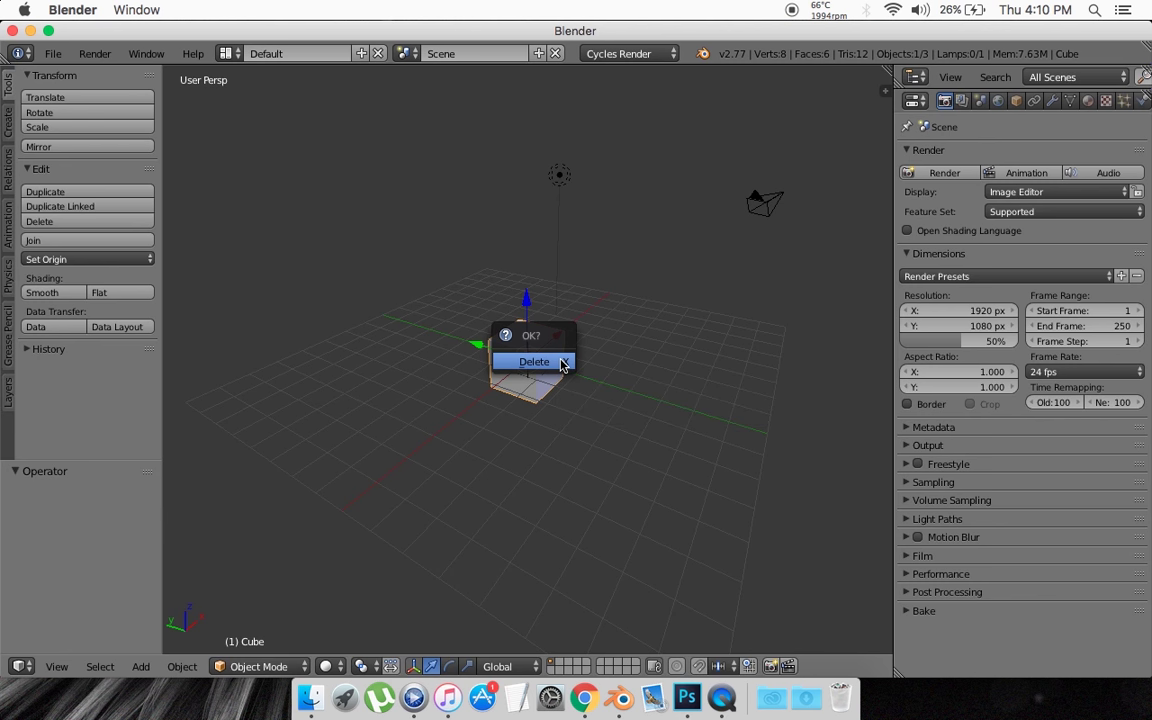
left_click(560, 365)
scroll(560, 359, "up", 1)
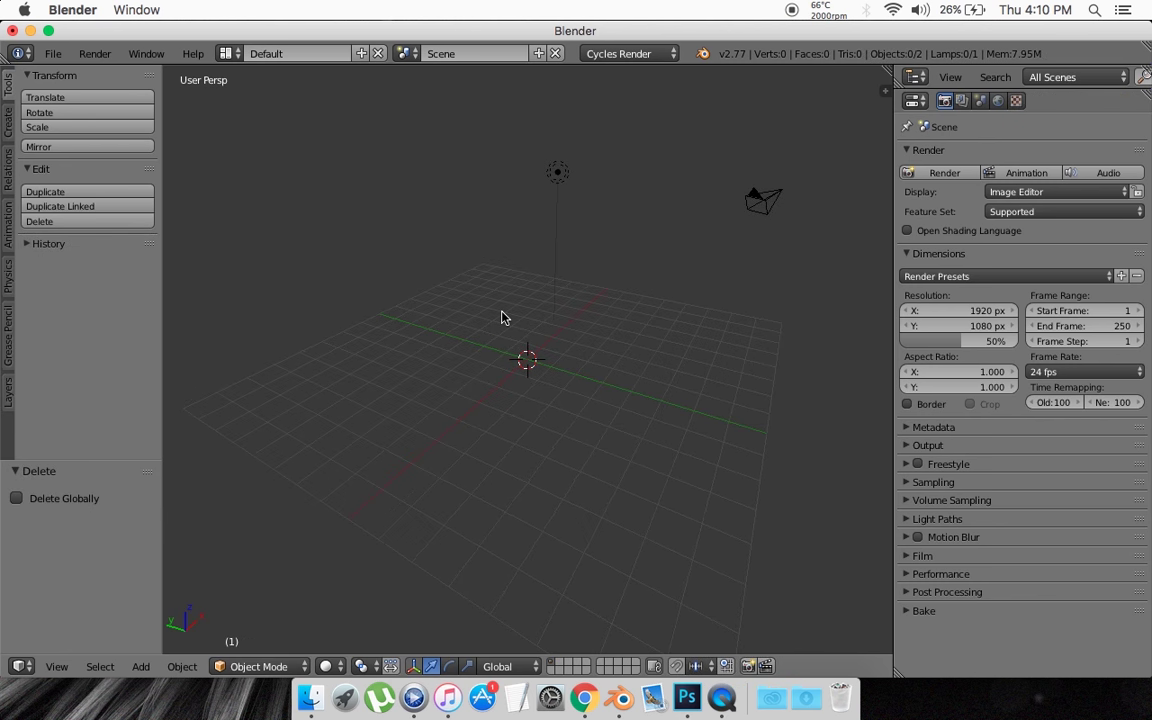
key("shift+a")
left_click(558, 314)
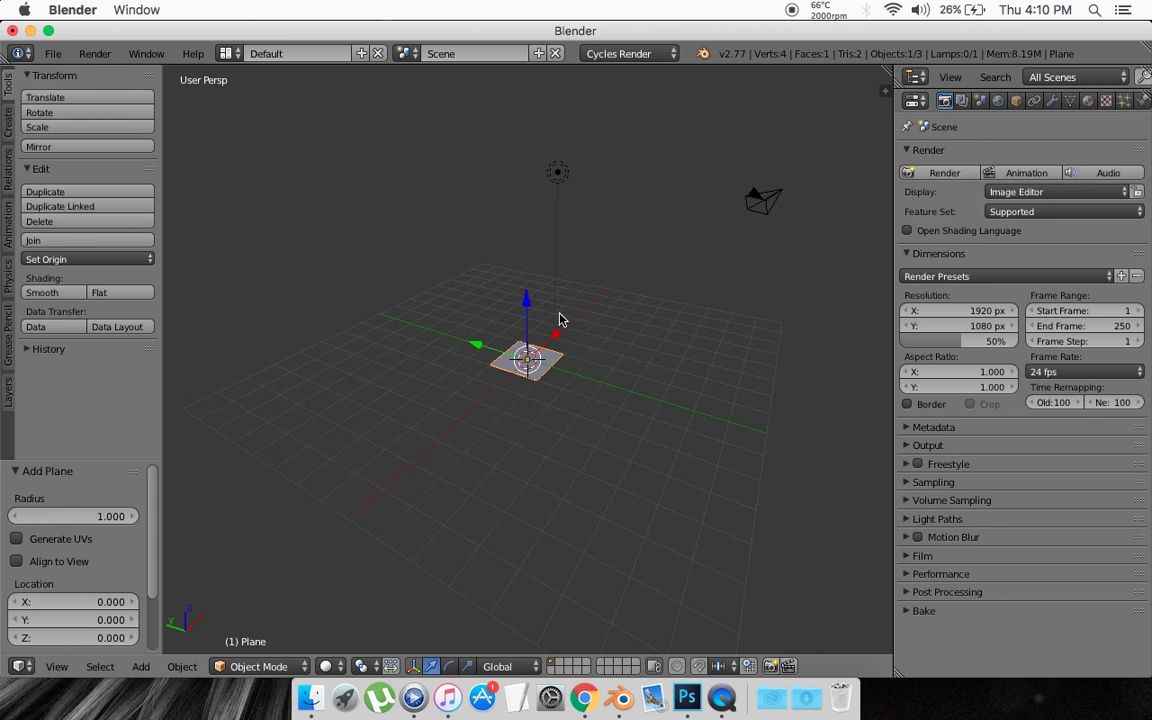
- Subdivide the plane in Edit Mode with the number of cuts set to 100
scroll(586, 350, "up", 1)
scroll(585, 347, "up", 4)
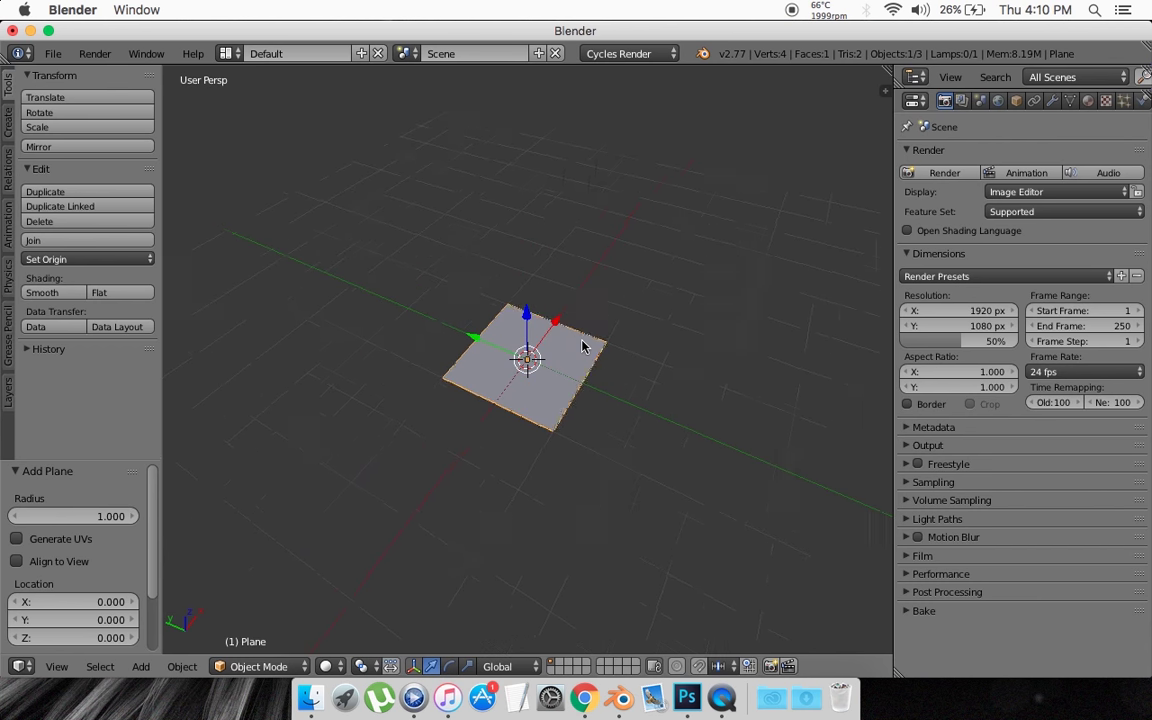
scroll(582, 344, "up", 2)
scroll(583, 341, "left", 3)
scroll(583, 340, "up", 3)
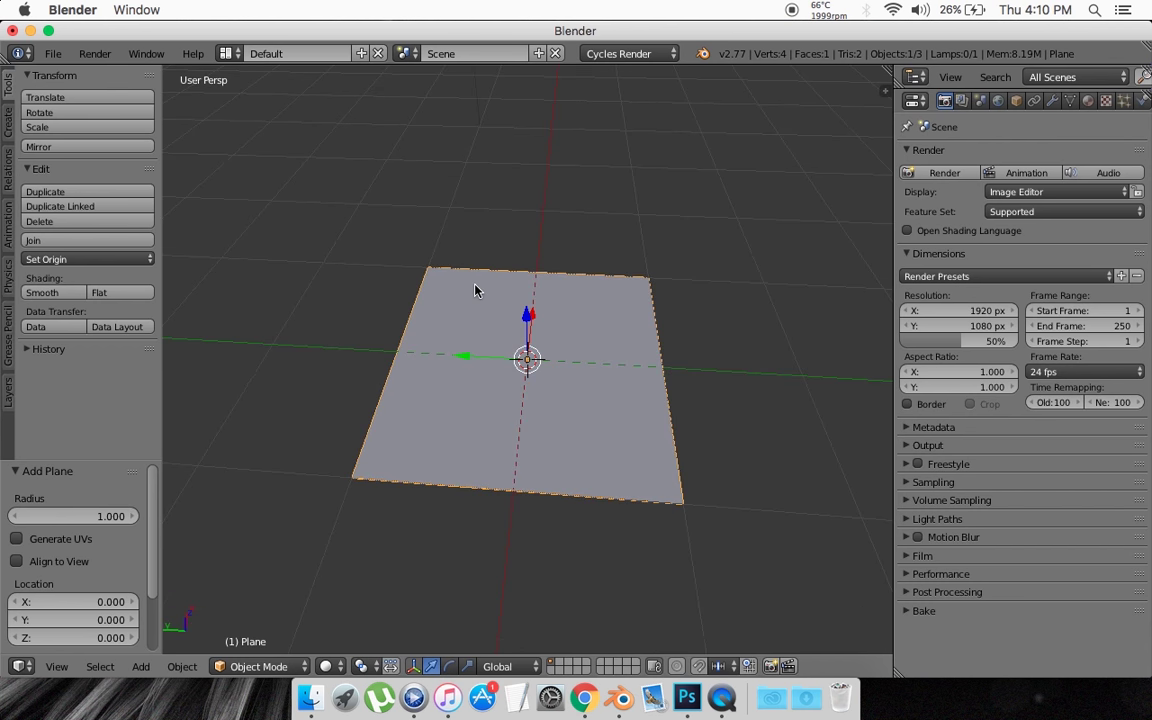
key("Tab")
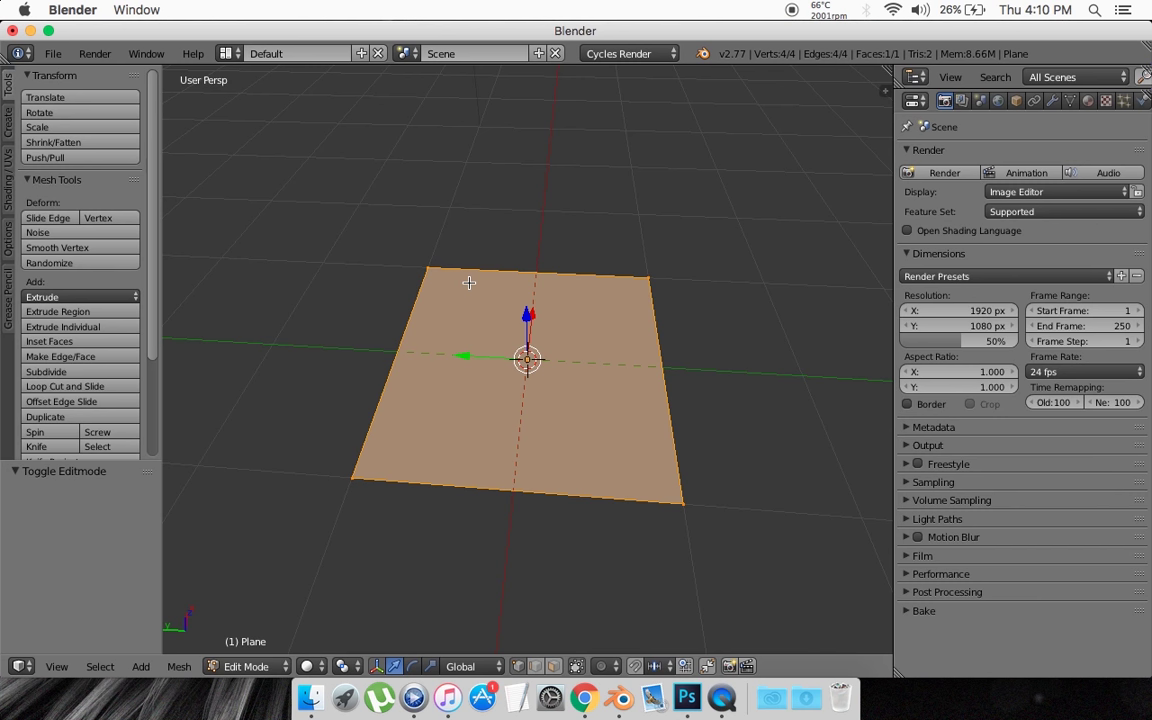
key("w")
left_click(315, 198)
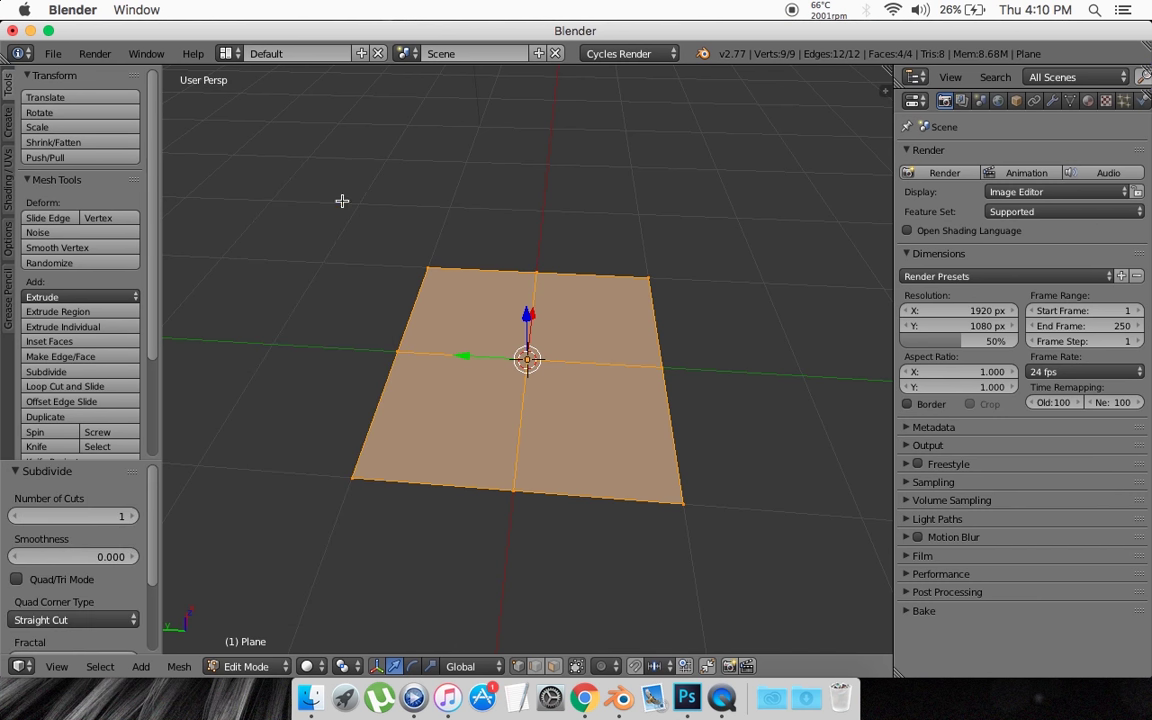
left_click(91, 517)
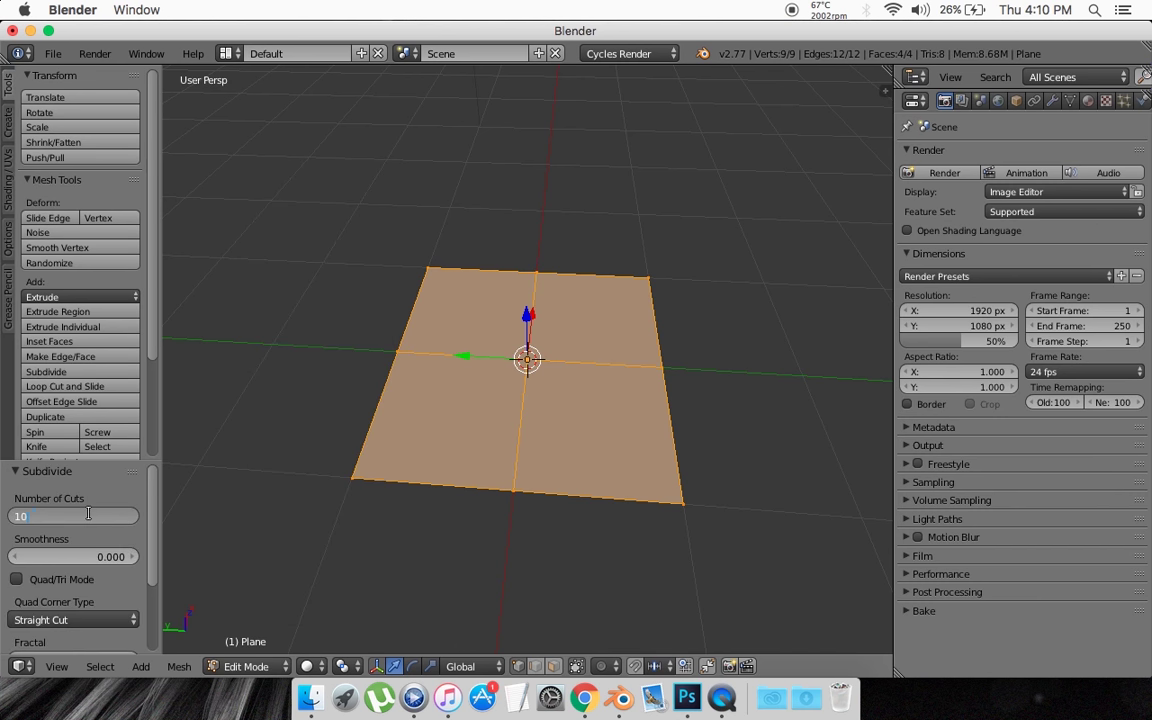
key("Return")
- Clear the selection, randomly select 50% of the plane's vertices and delete the selected faces
scroll(565, 334, "up", 7)
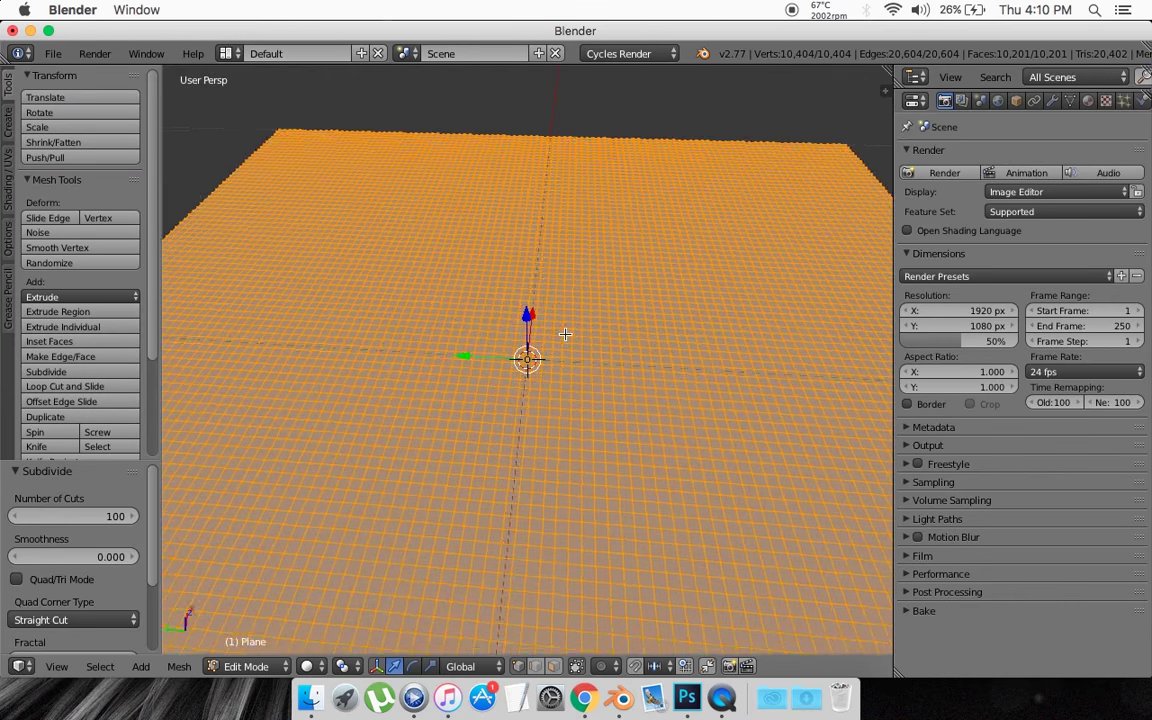
scroll(565, 334, "down", 4)
scroll(565, 334, "down", 1)
scroll(565, 334, "left", 5)
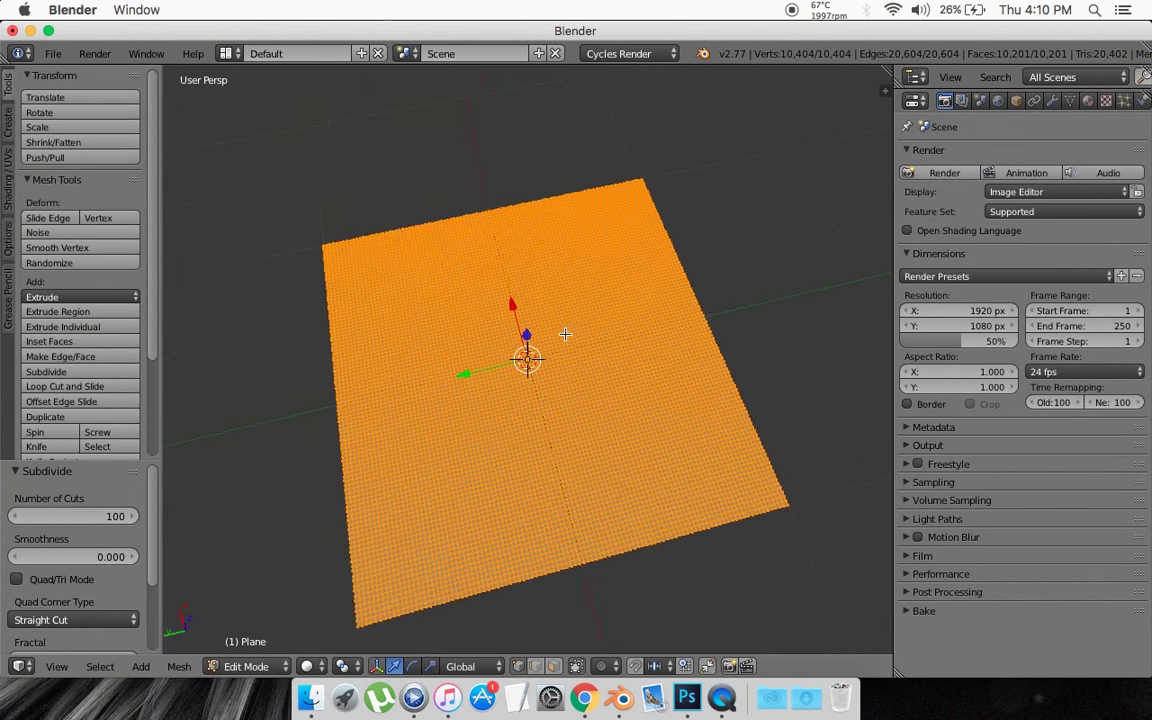
key("a")
middle_click_drag(474, 436, 474, 436)
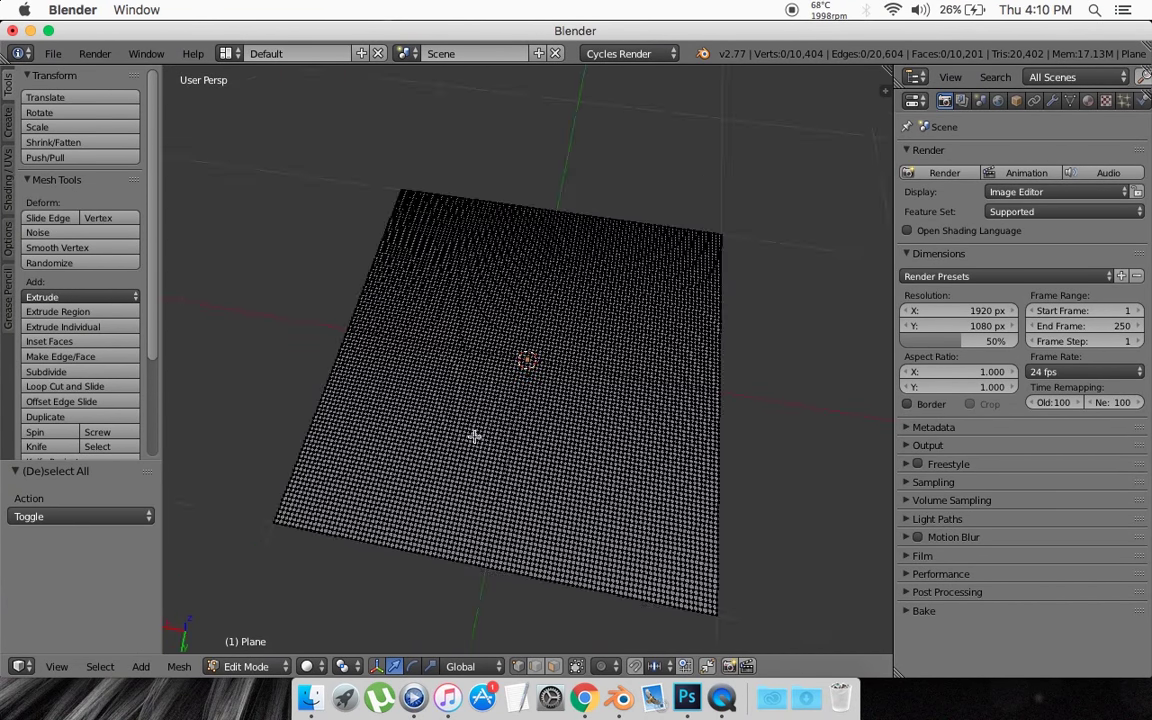
left_click(100, 666)
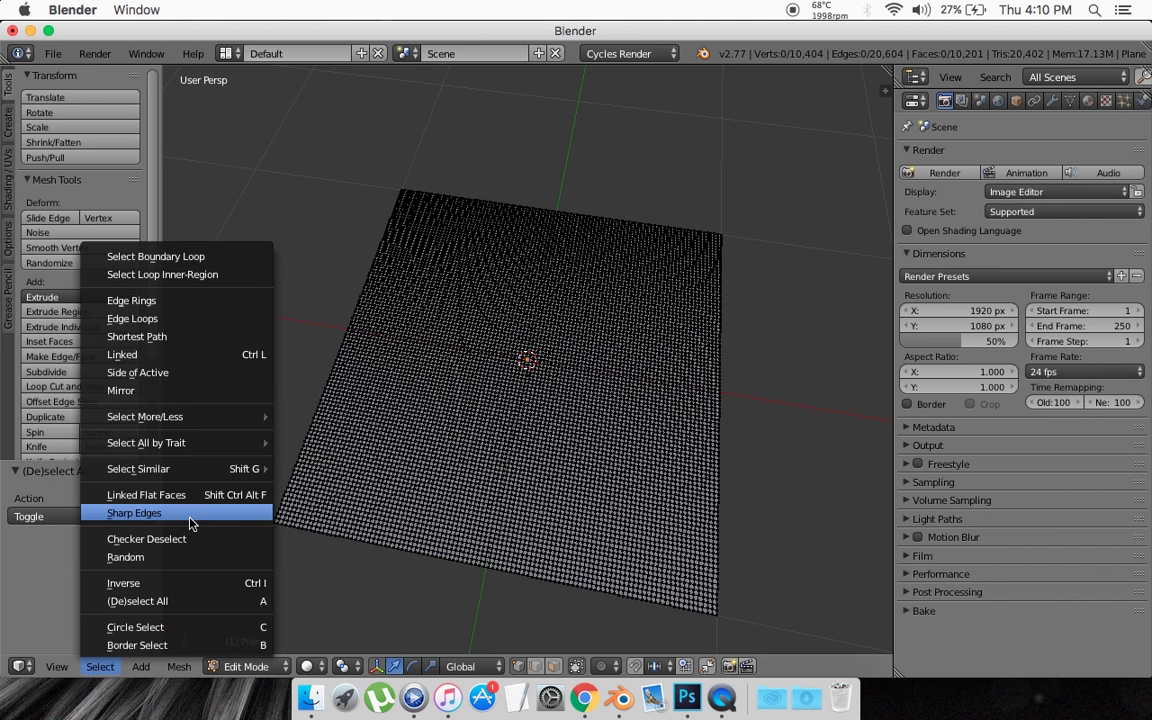
left_click(148, 558)
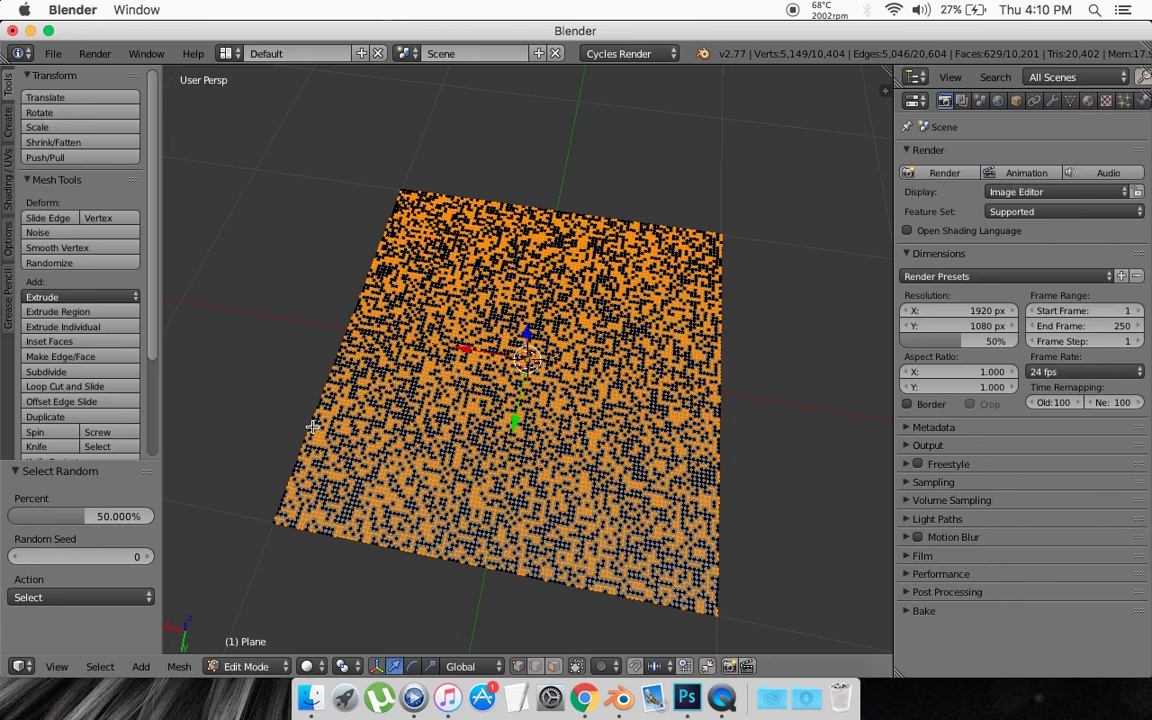
middle_click_drag(331, 363, 462, 225)
scroll(368, 404, "up", 10)
scroll(367, 400, "down", 6)
key("x")
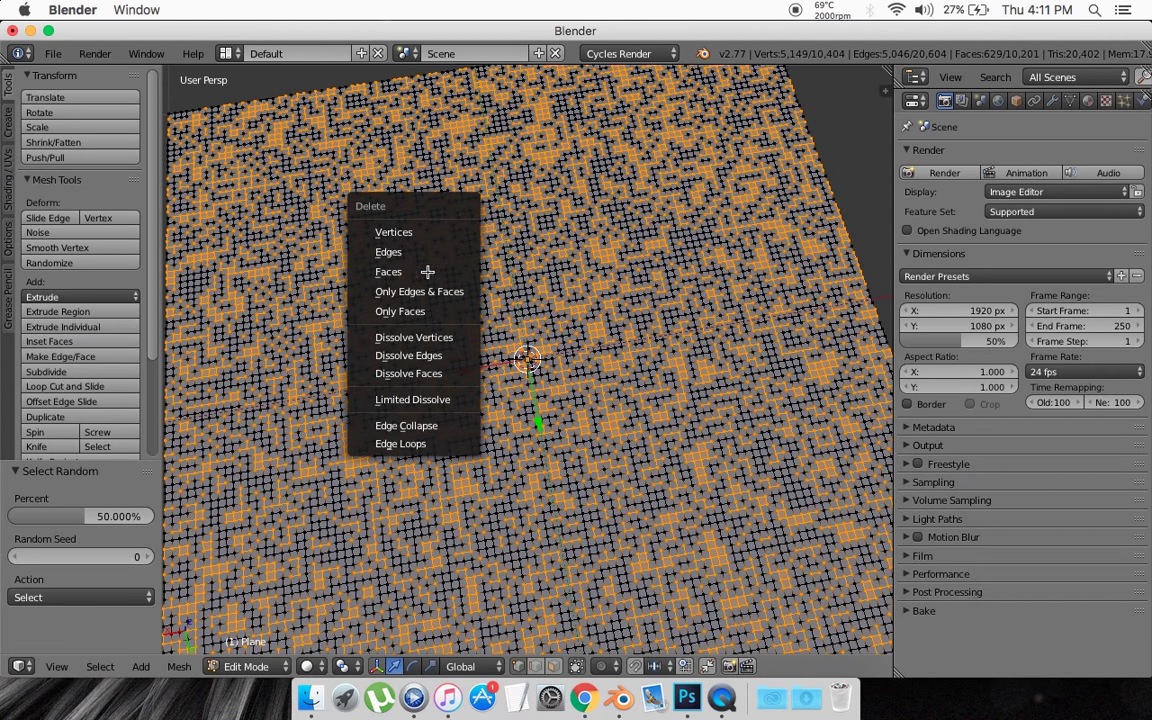
left_click(427, 270)
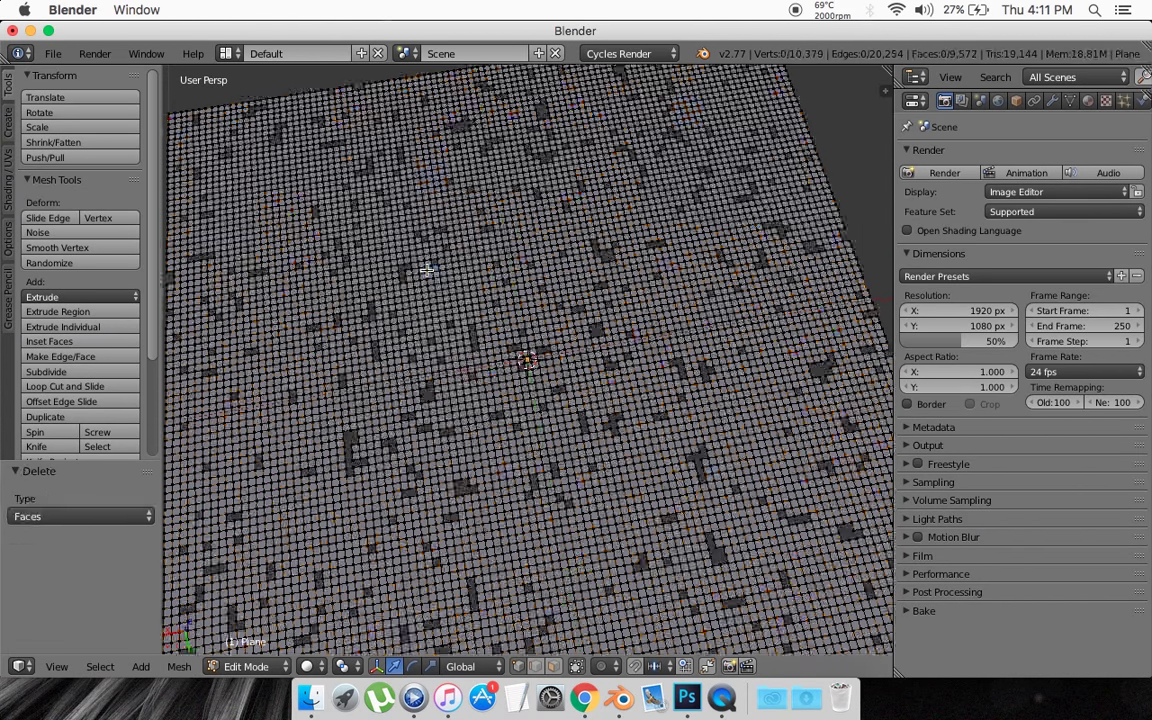
- Make a second random selection across the plane and delete the selected faces to add more holes
scroll(427, 270, "down", 5)
scroll(427, 270, "up", 6)
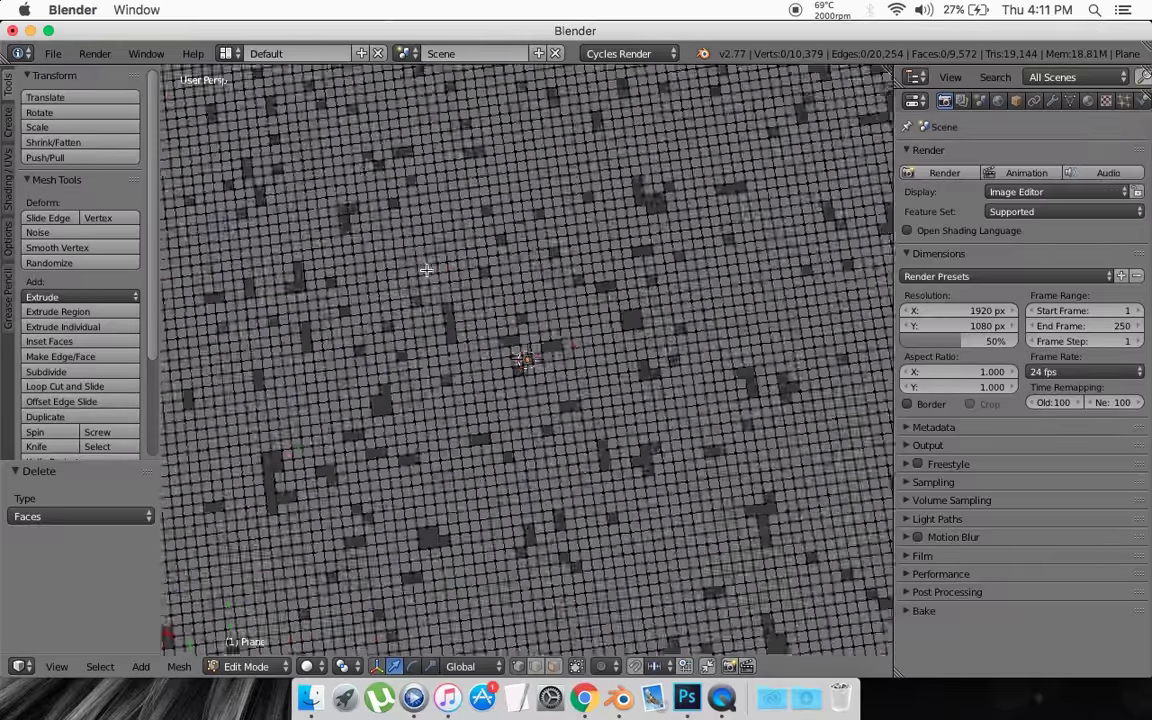
scroll(427, 270, "down", 3)
scroll(427, 270, "down", 2)
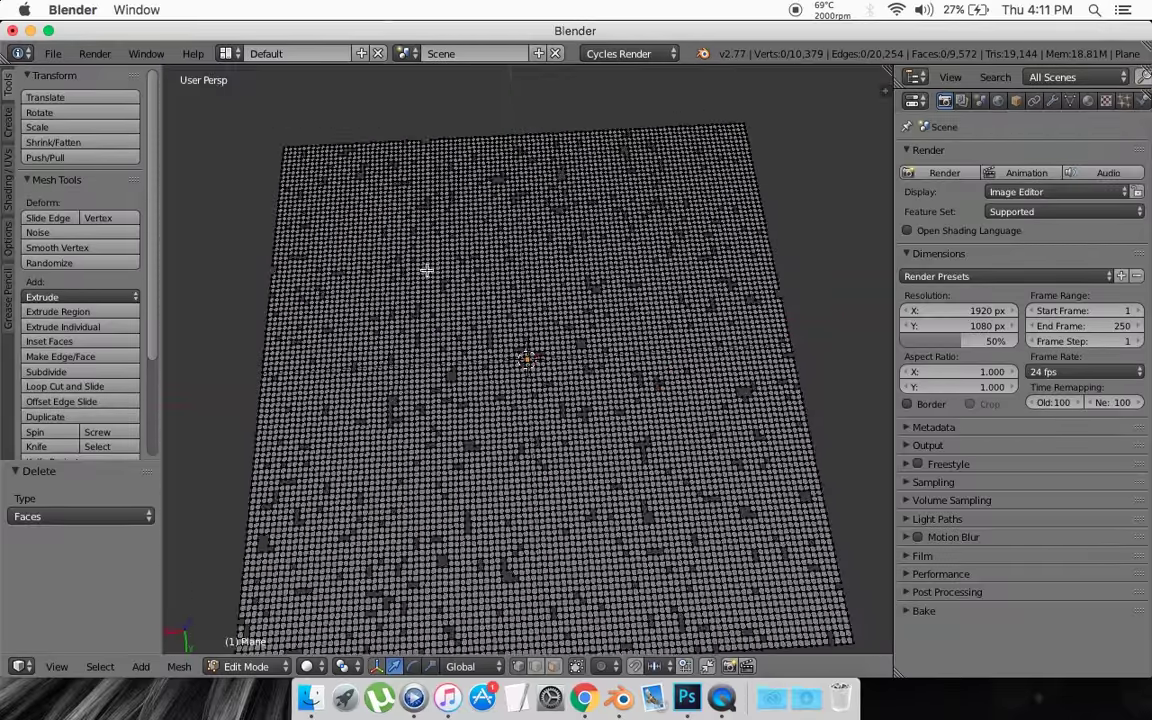
left_click(104, 667)
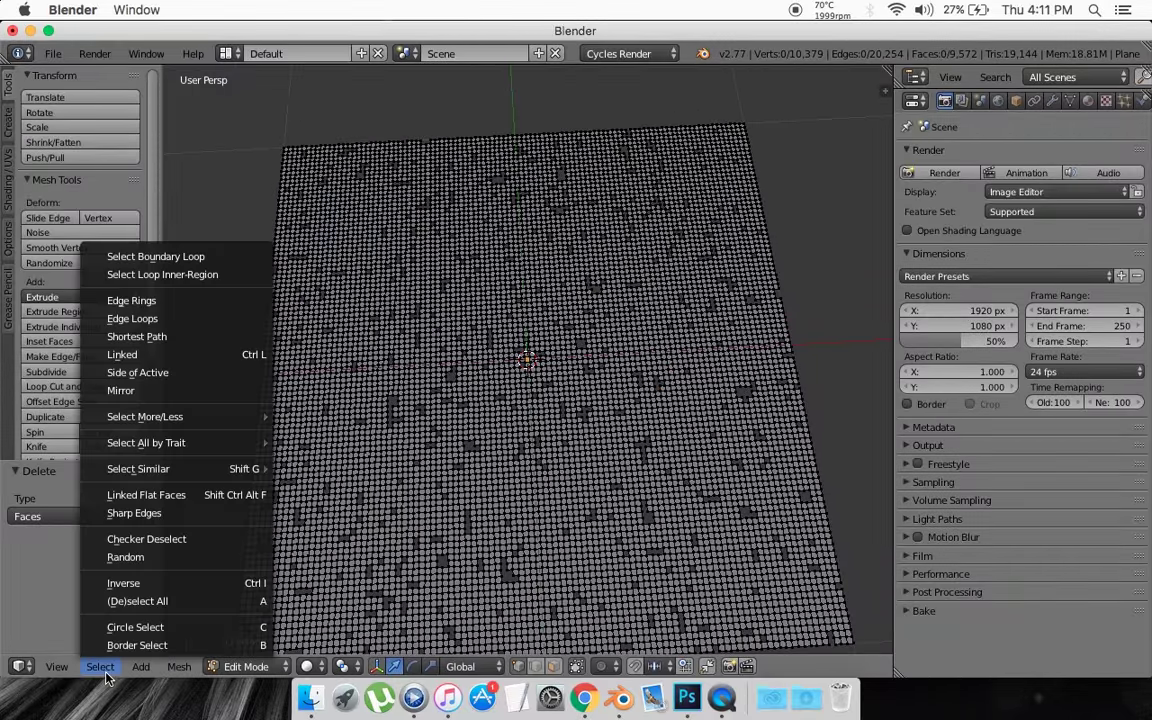
left_click(124, 557)
key("x")
left_click(530, 316)
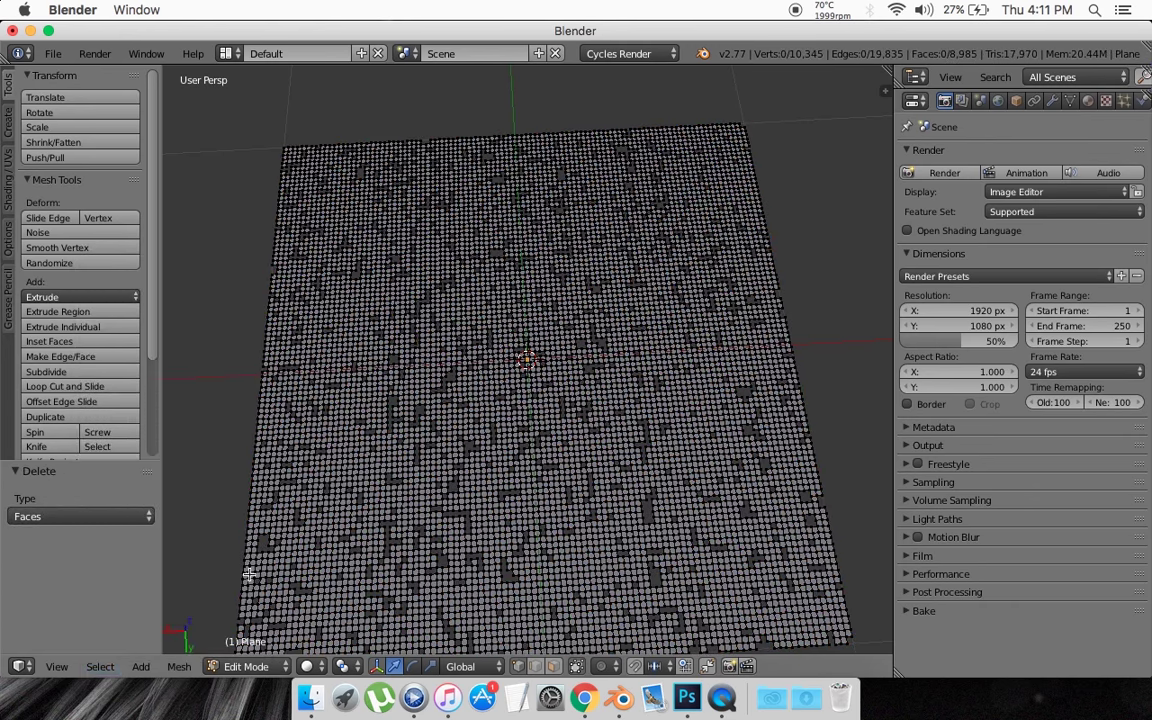
- Thin the mesh with two more rounds of random selection, deleting the selected faces each time
left_click(100, 666)
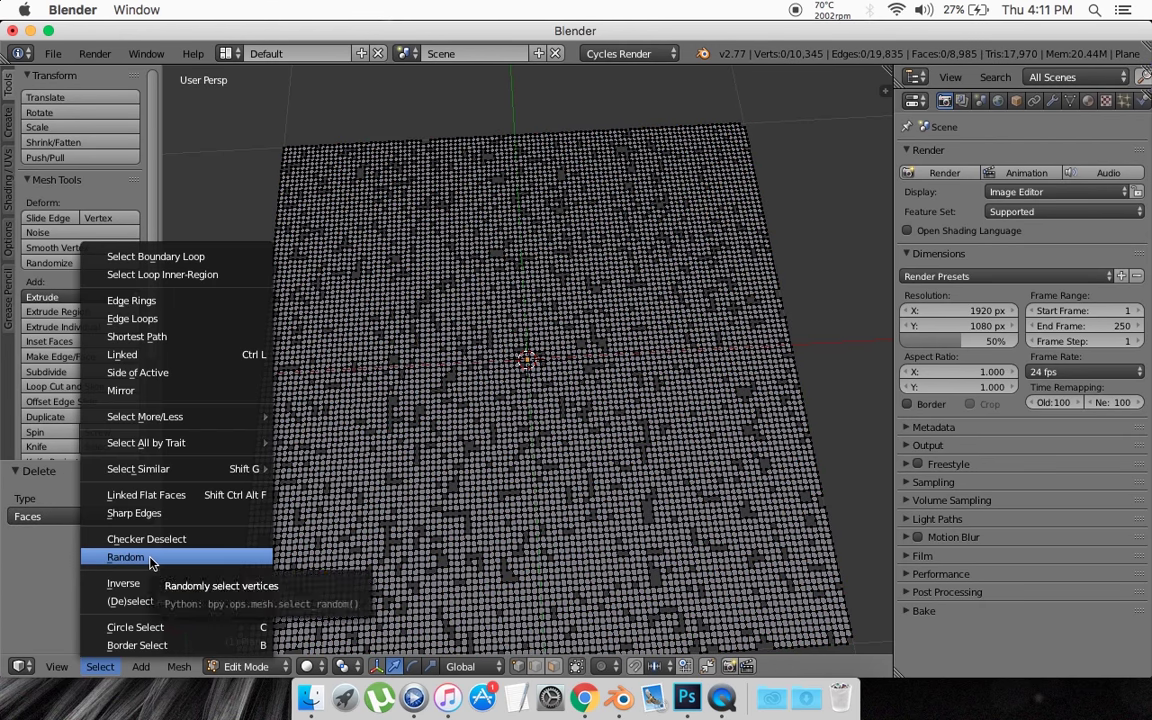
left_click(150, 556)
key("x")
left_click(465, 335)
left_click(100, 666)
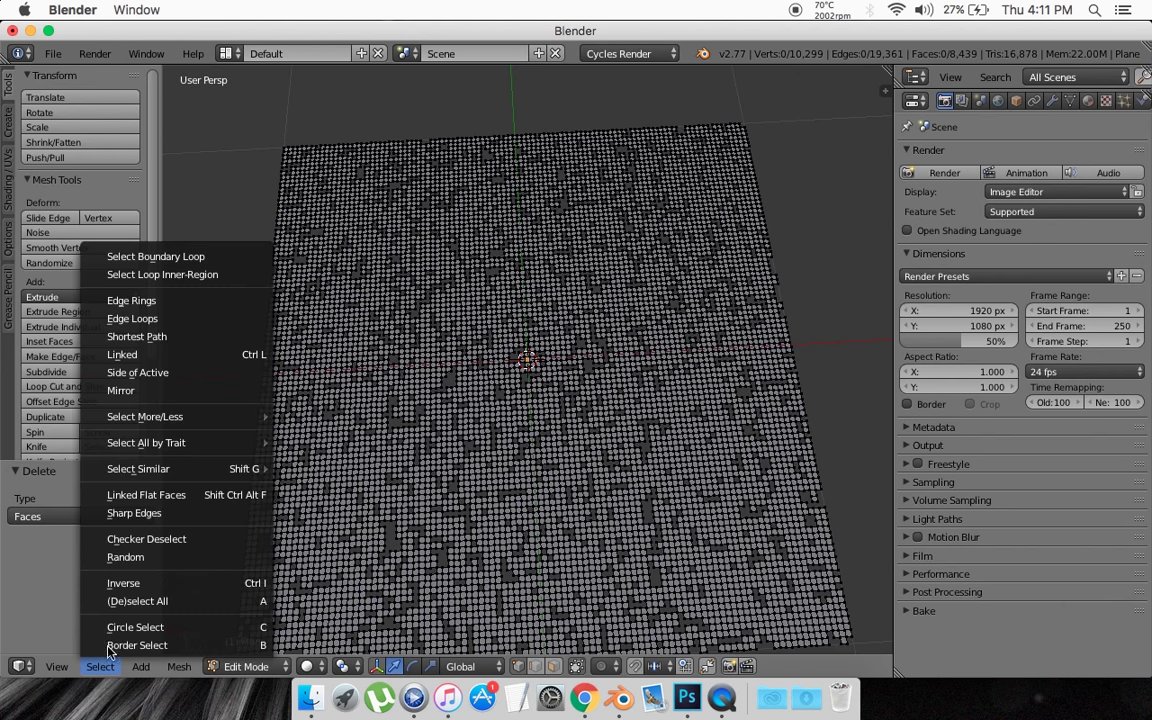
left_click(140, 498)
key("x")
left_click(480, 290)
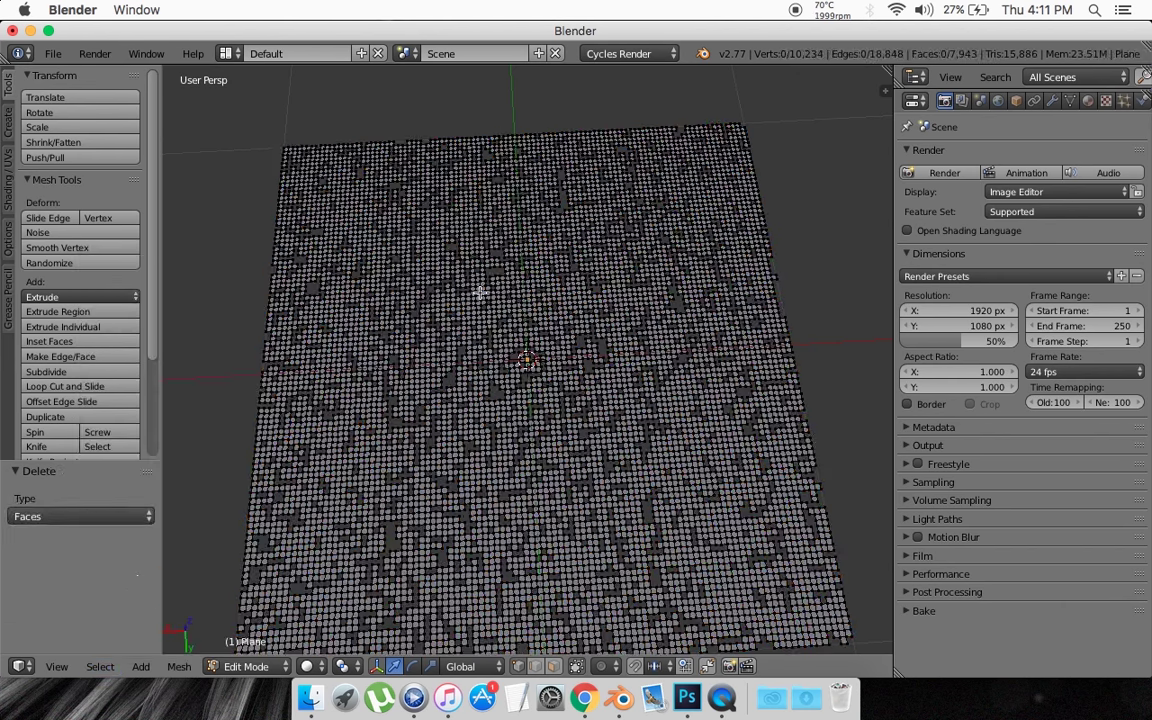
- Delete the faces of a fifth random 50% selection and return the plane to Object Mode
left_click(90, 667)
left_click(155, 557)
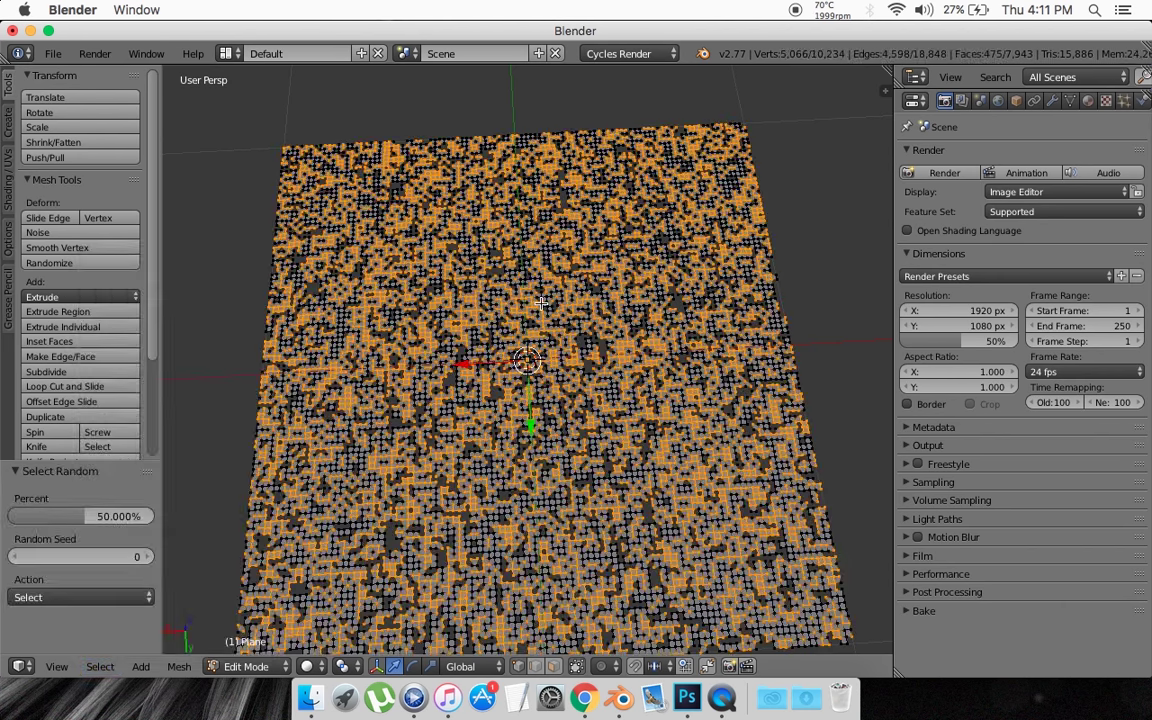
key("x")
left_click(541, 303)
scroll(605, 357, "down", 3)
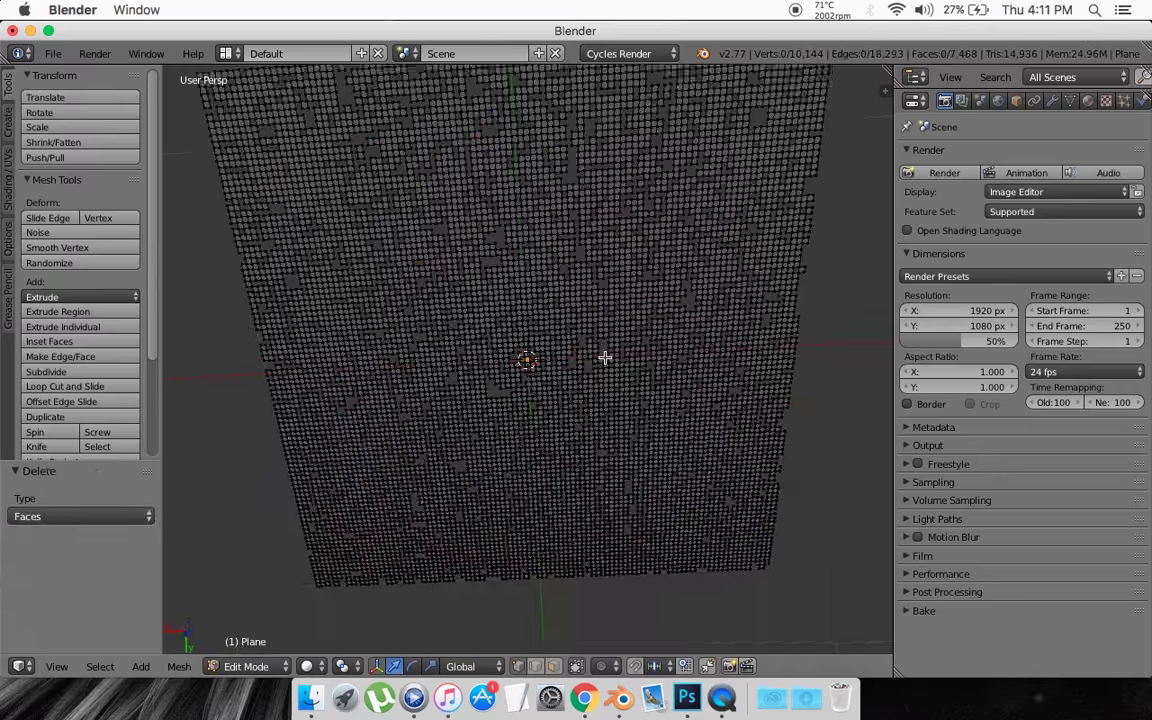
scroll(605, 360, "left", 5)
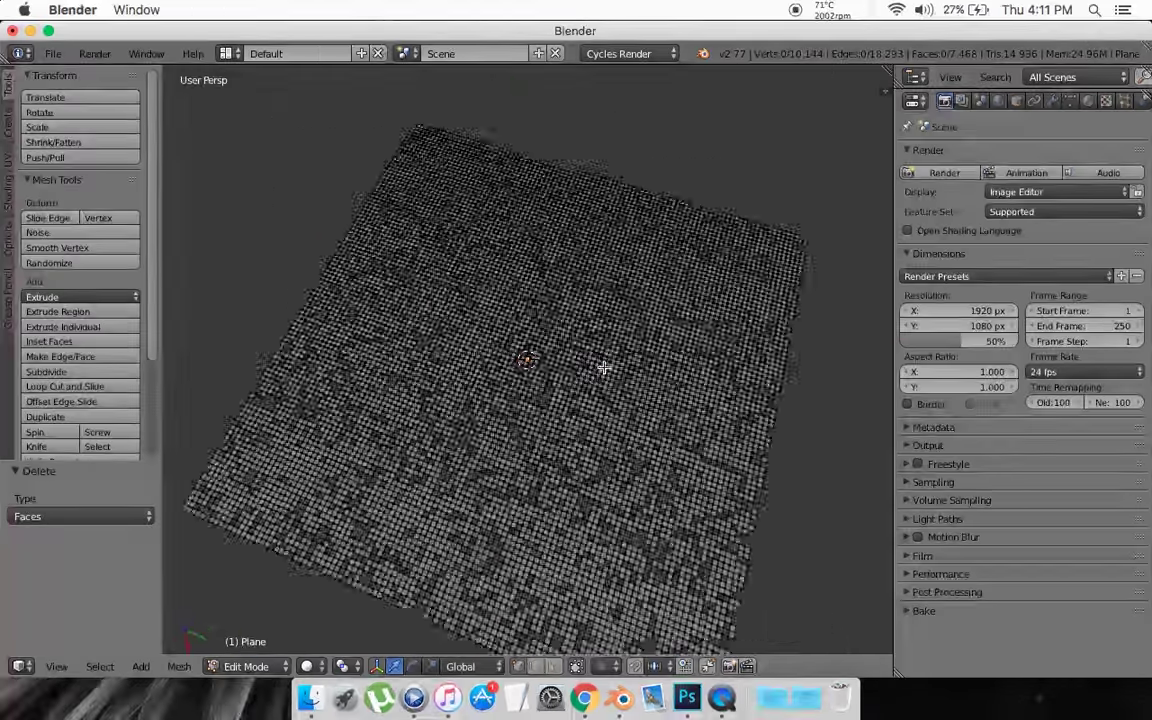
key("Tab")
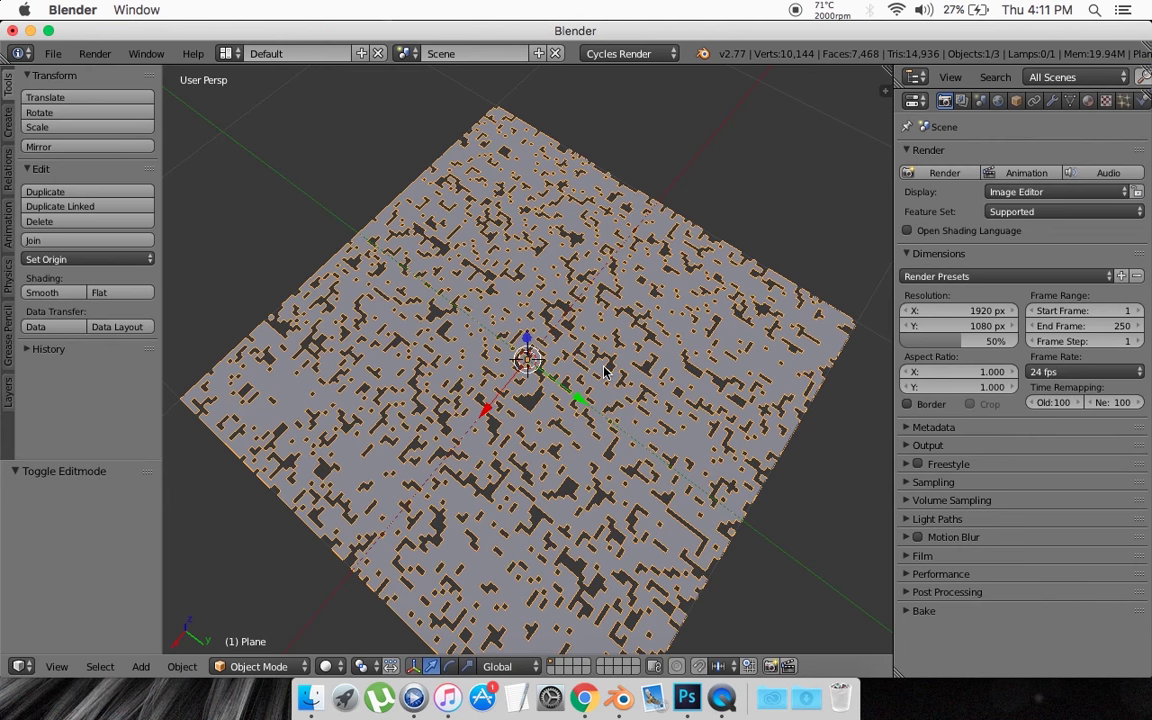
- Add a Subdivision Surface modifier to the perforated plane
scroll(604, 371, "right", 5)
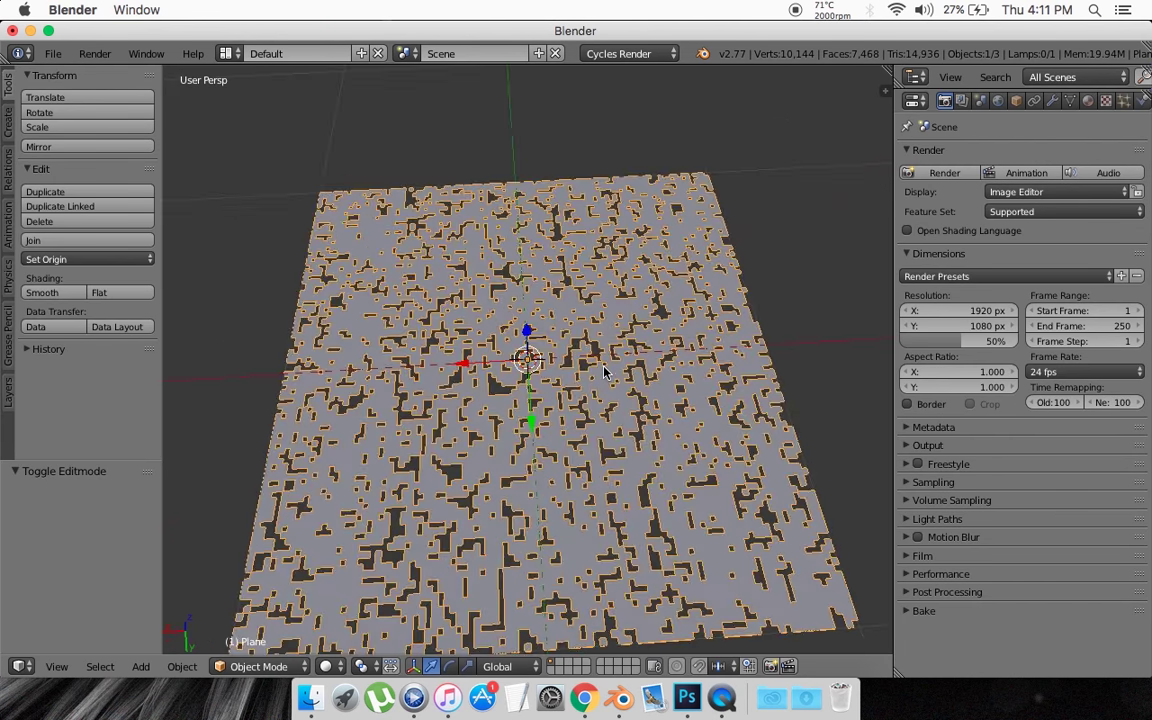
left_click(1054, 101)
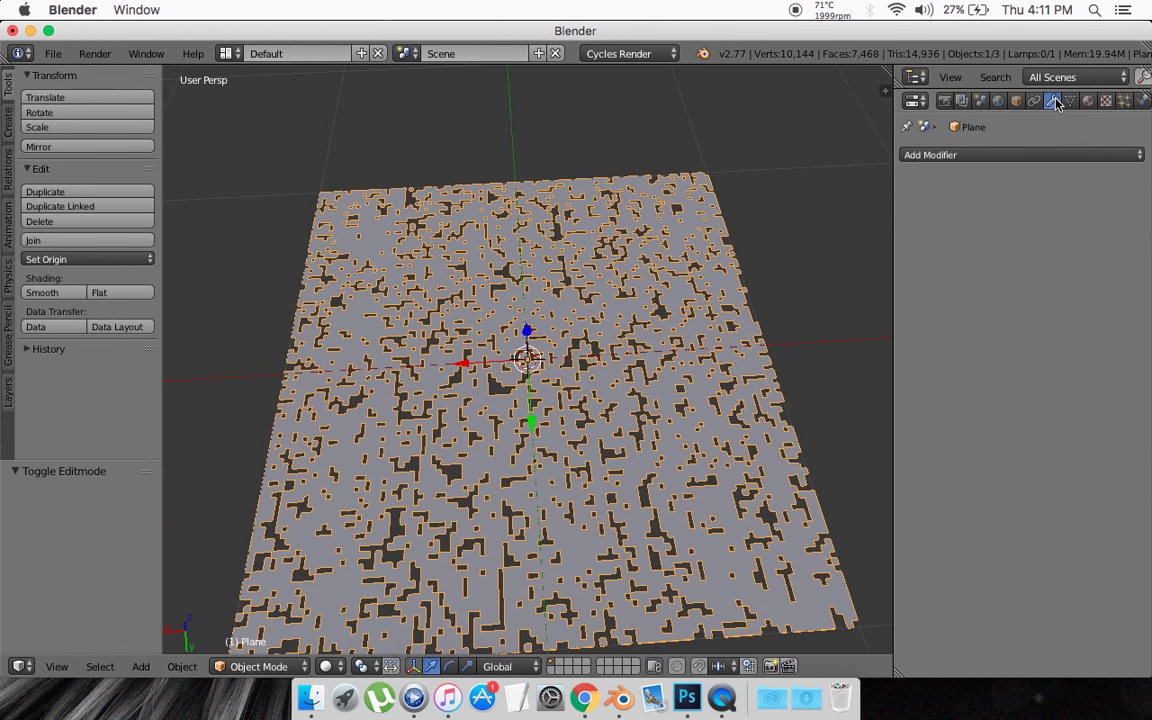
left_click(998, 156)
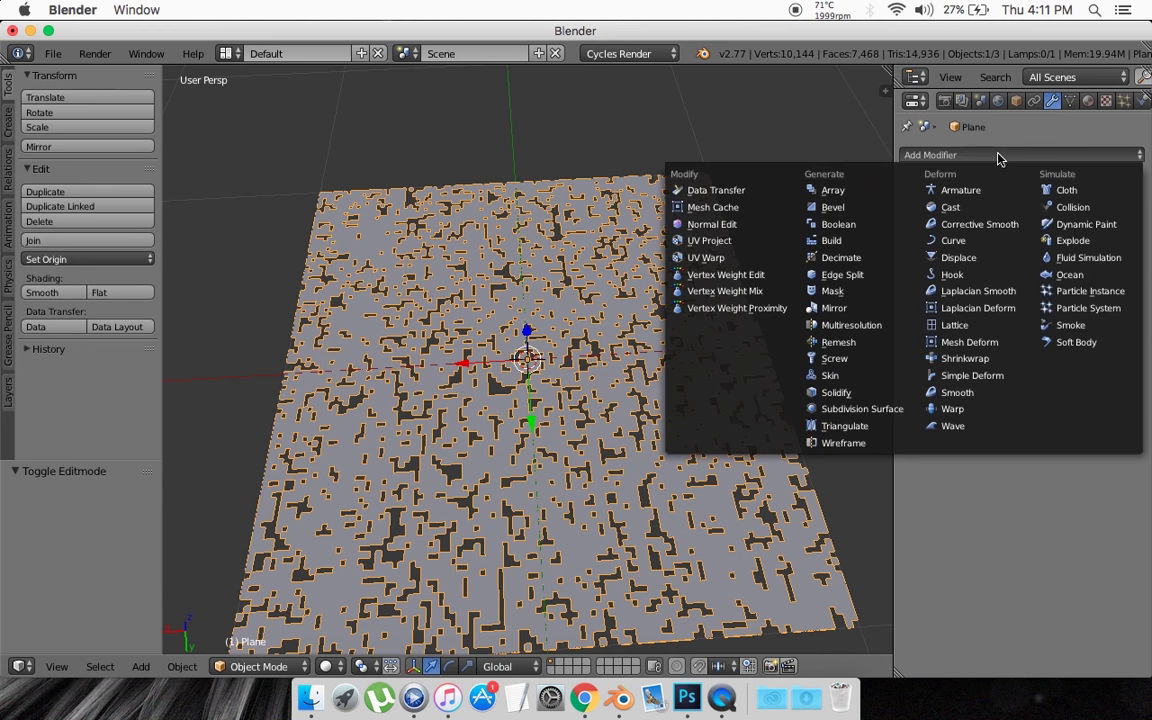
left_click(884, 410)
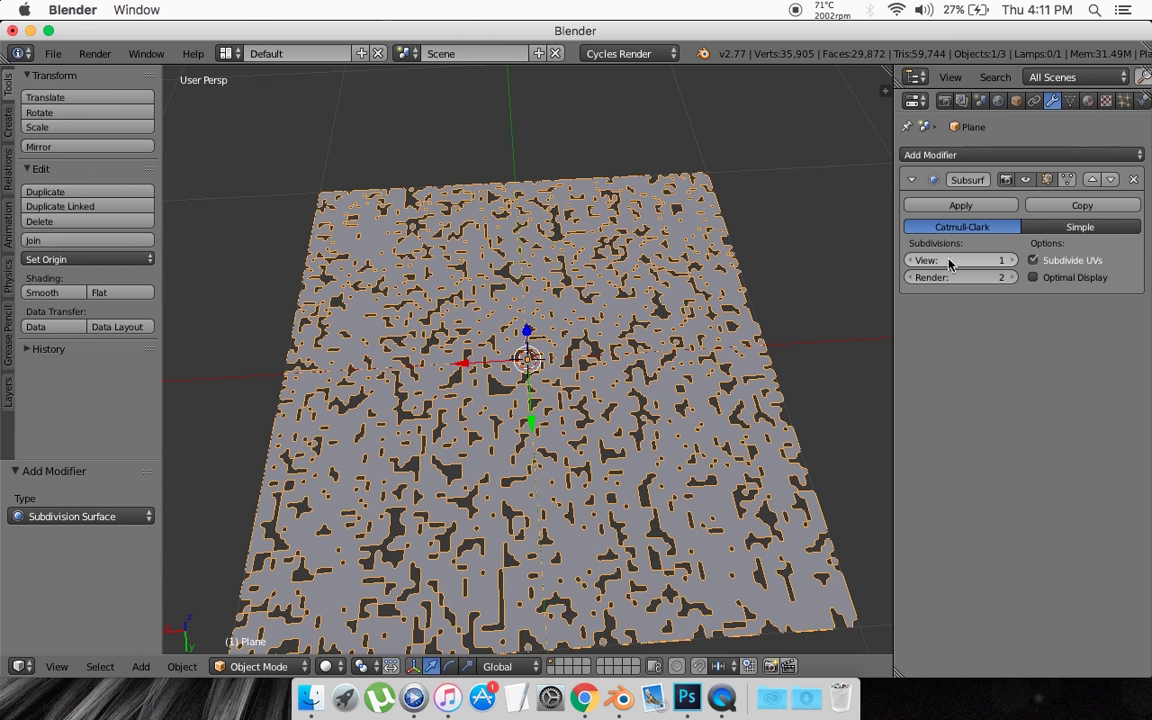
left_click(1013, 277)
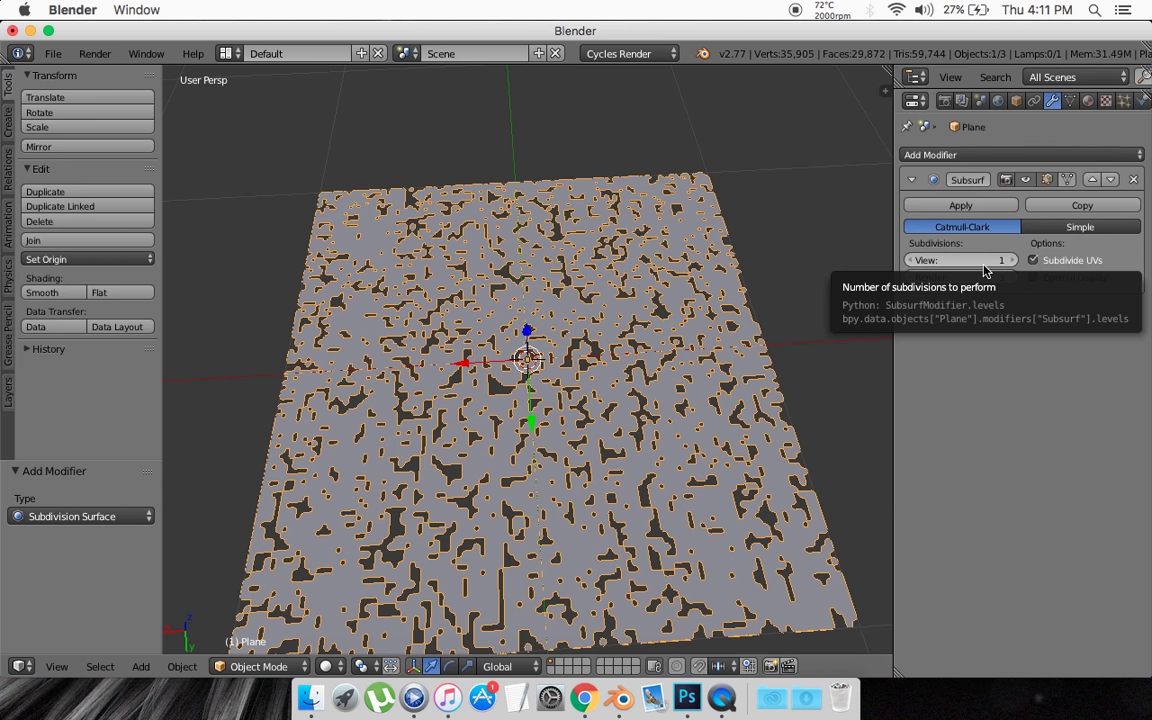
- Add a Displace modifier to the perforated plane and create a new texture for it
middle_click_drag(582, 219, 620, 214)
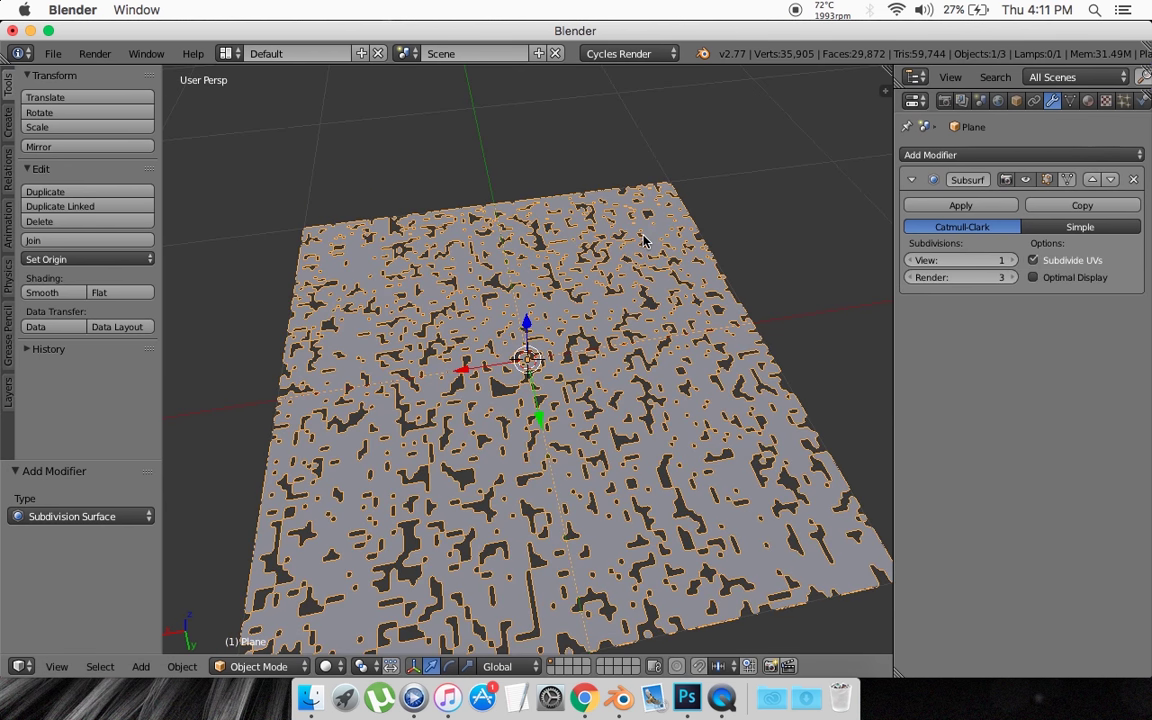
left_click(935, 157)
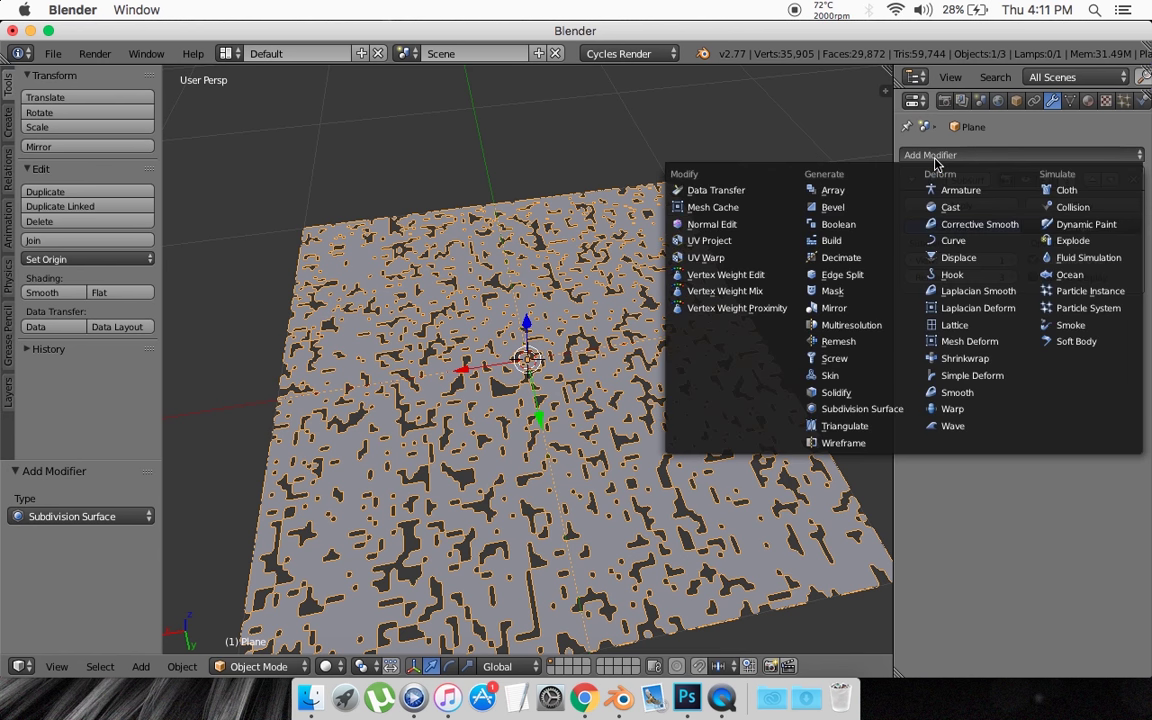
left_click(958, 258)
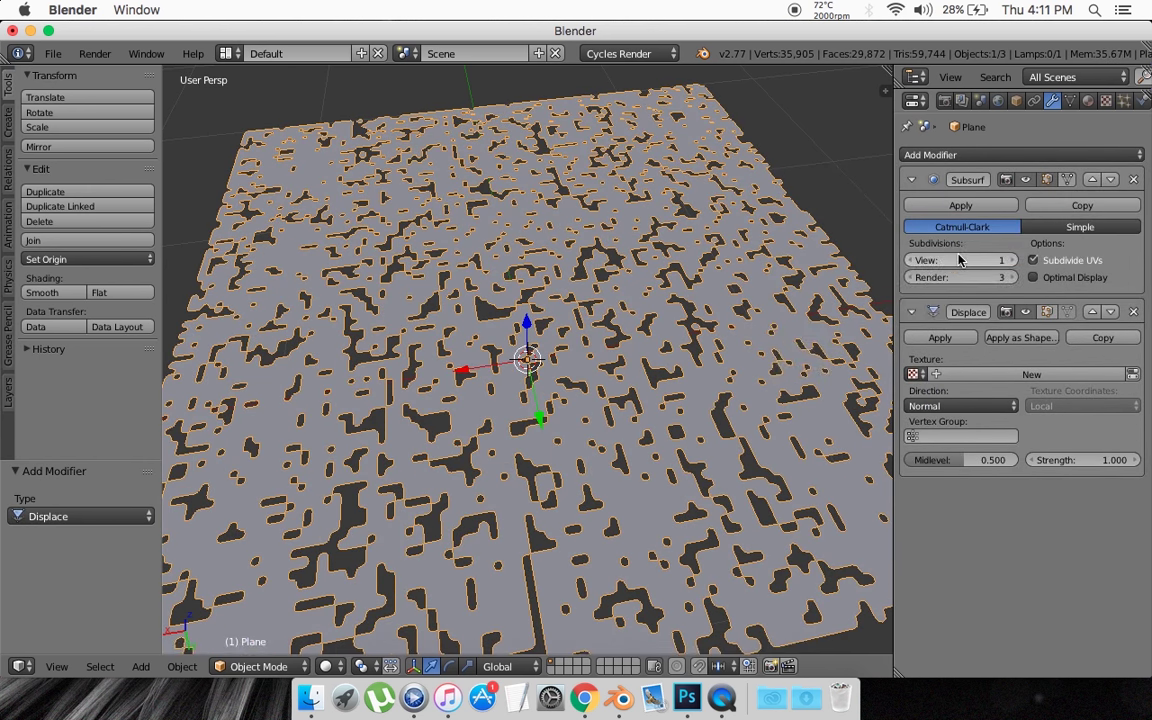
scroll(771, 329, "down", 6)
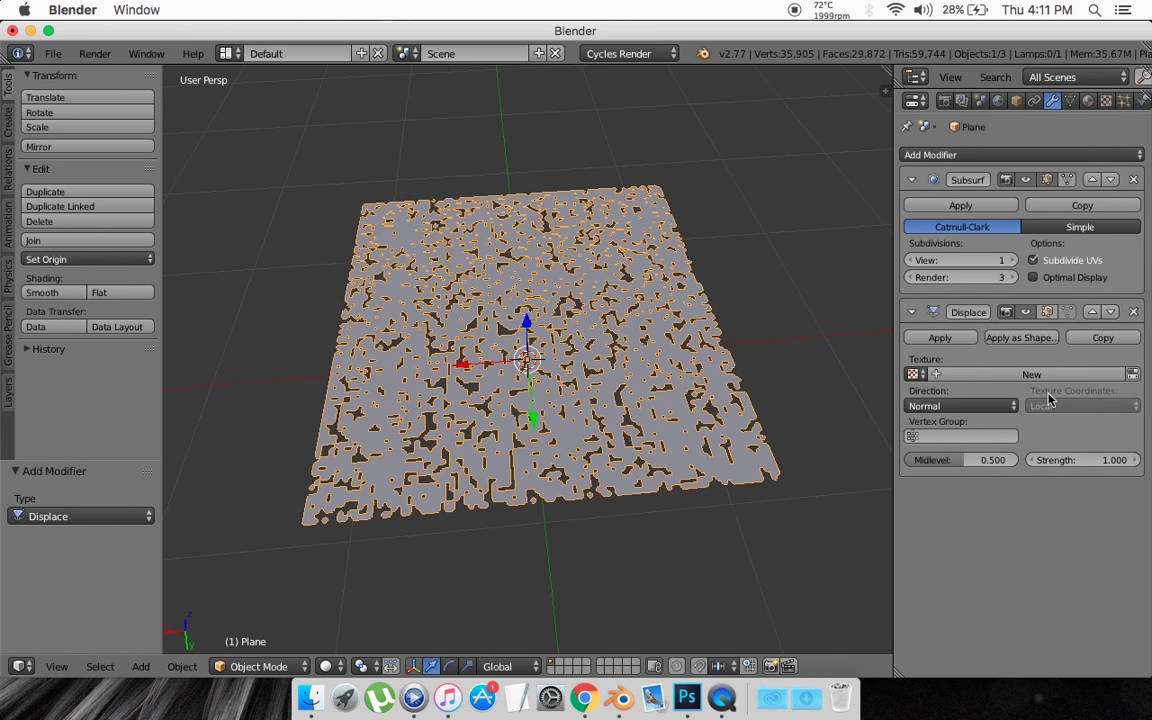
left_click(1037, 375)
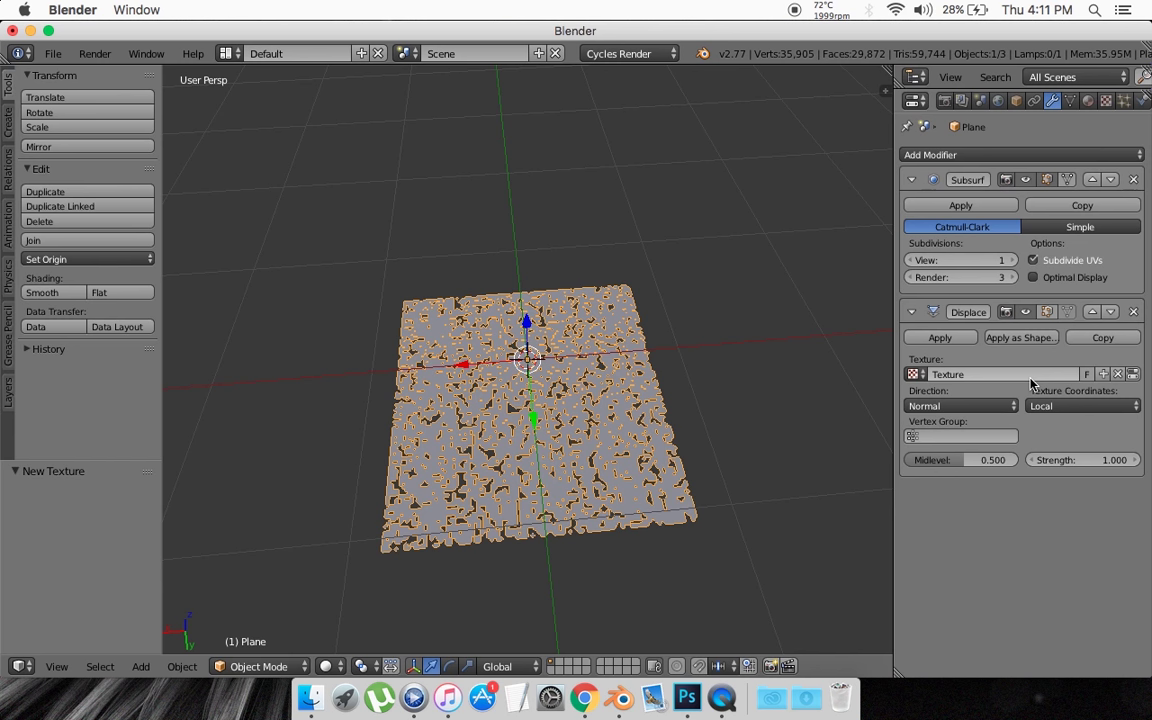
- Show the displacement texture's settings, choose Image or Movie as its type, and start opening an image file
scroll(719, 367, "left", 2)
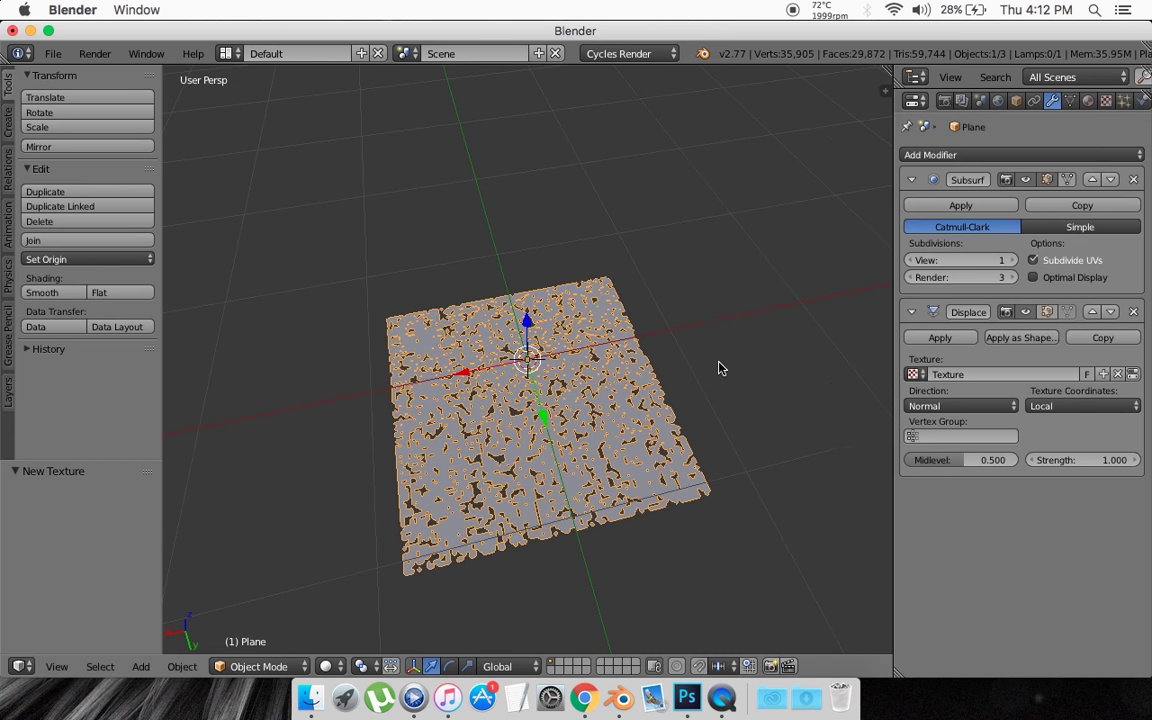
scroll(659, 400, "left", 2)
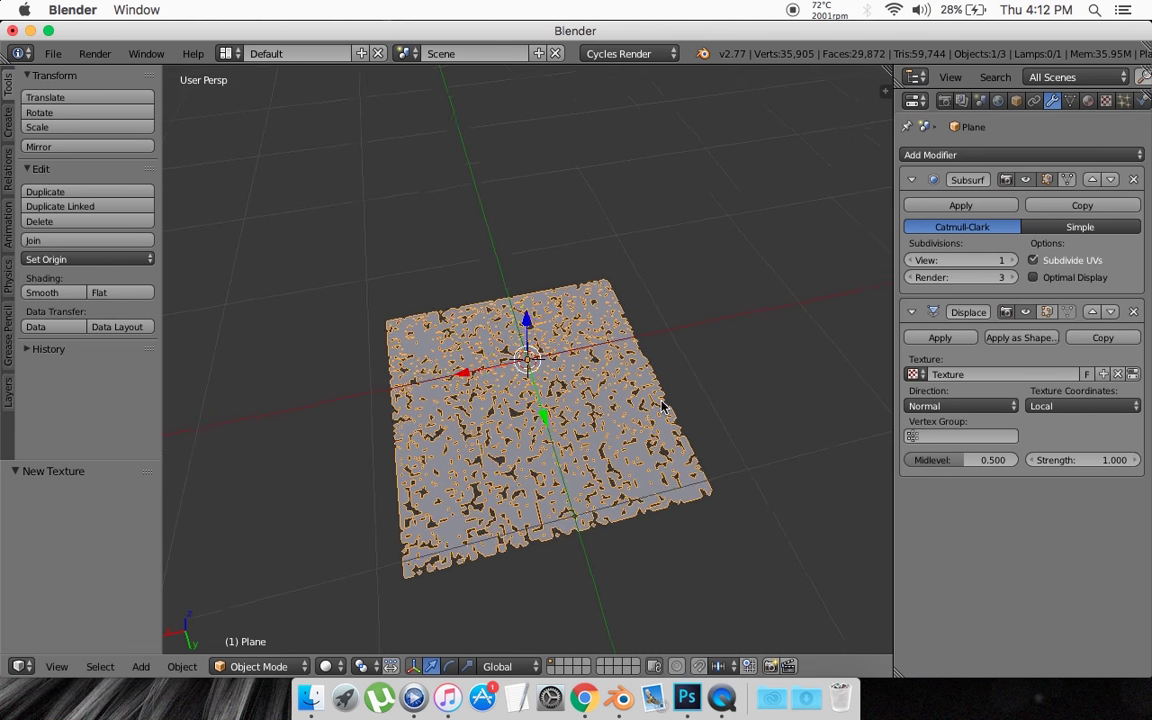
left_click(1132, 375)
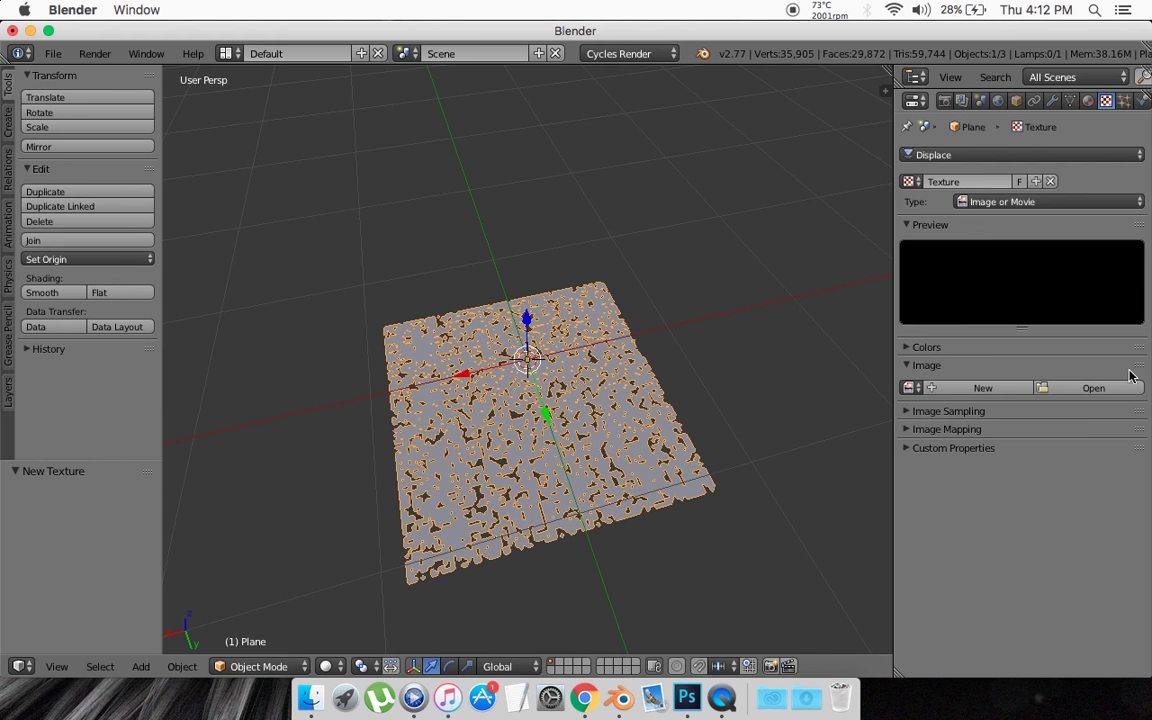
left_click(985, 203)
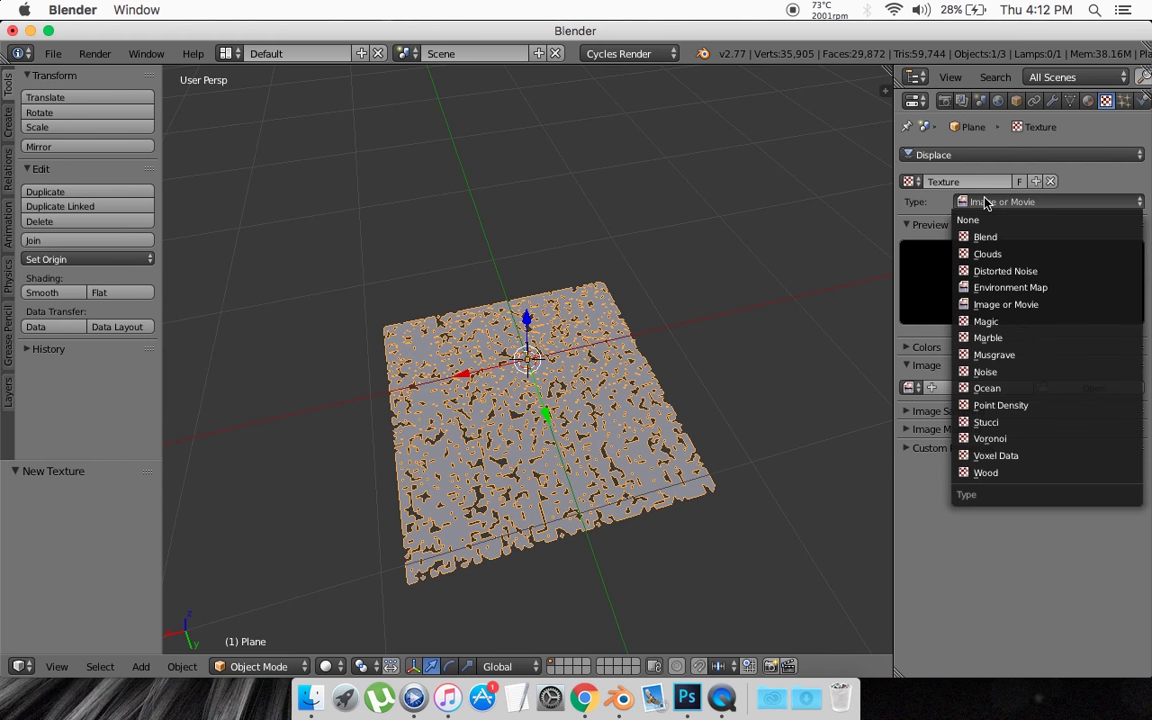
left_click(988, 306)
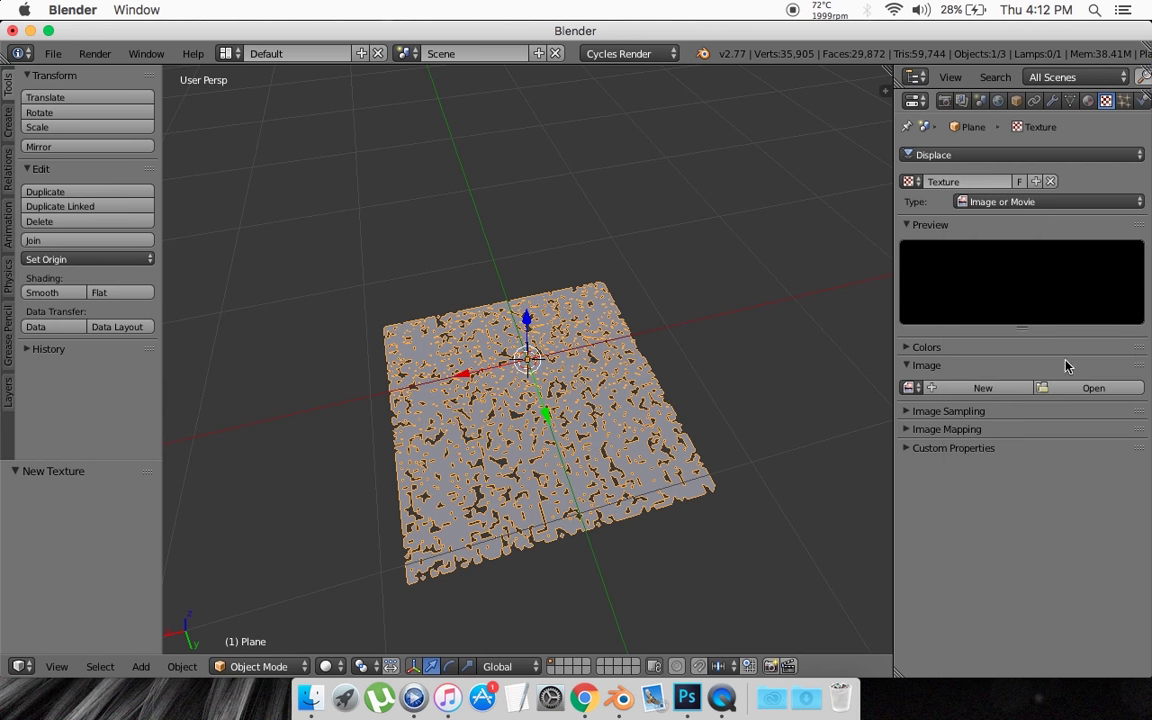
left_click(1076, 389)
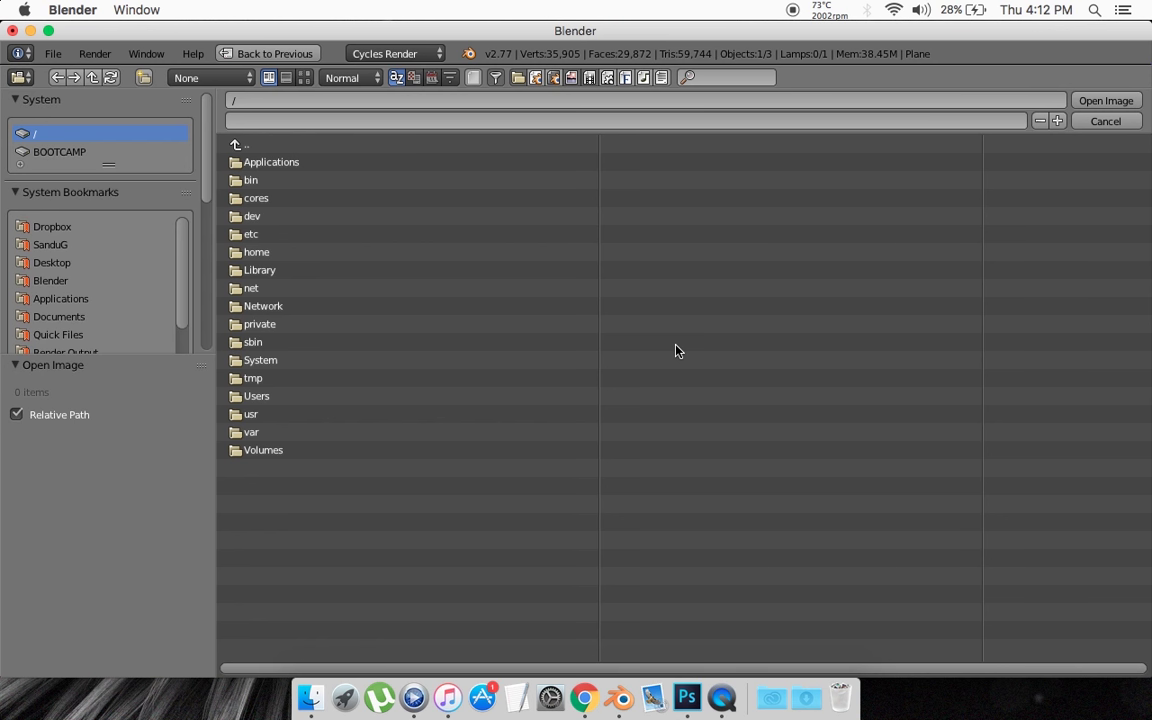
- Switch to Finder and preview the Abastract.jpg painting in the Downloads folder
left_click(309, 692)
left_click(72, 316)
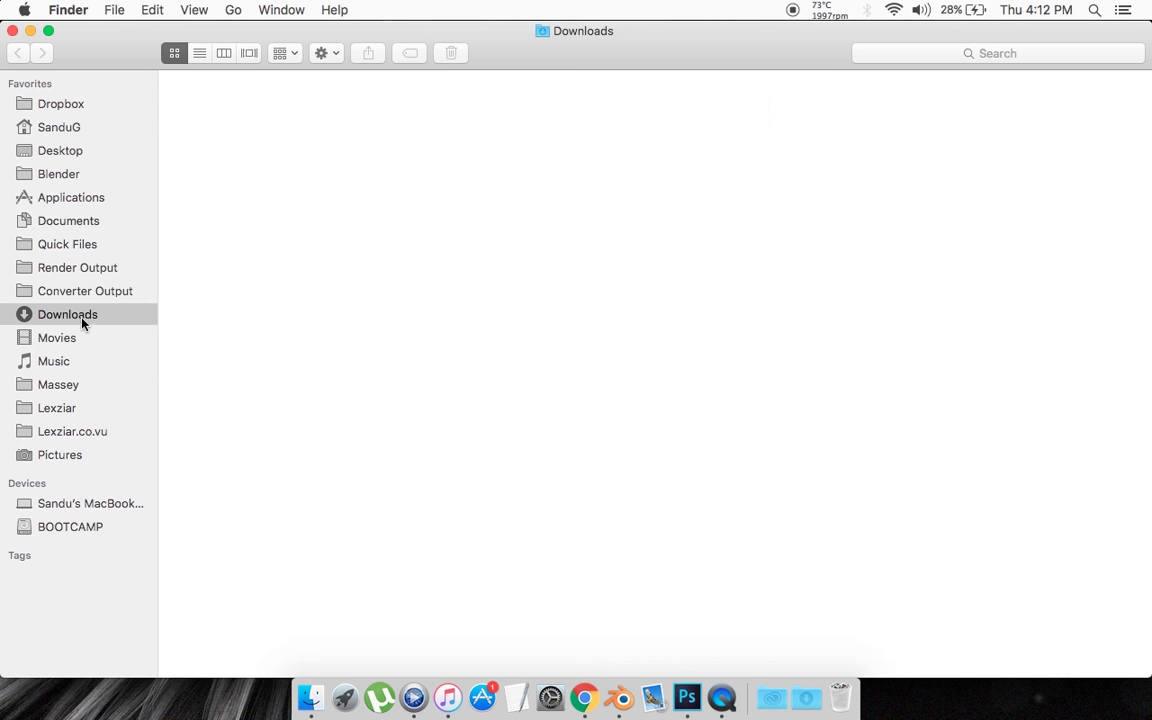
left_click(228, 115)
key("space")
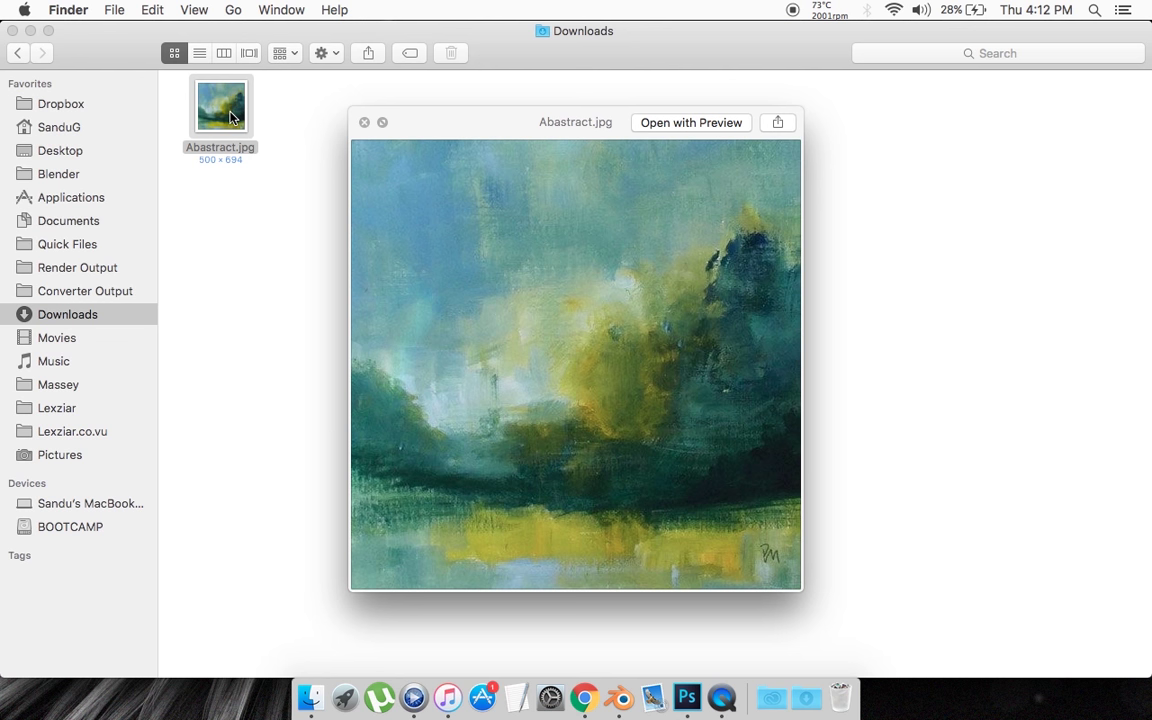
key("space")
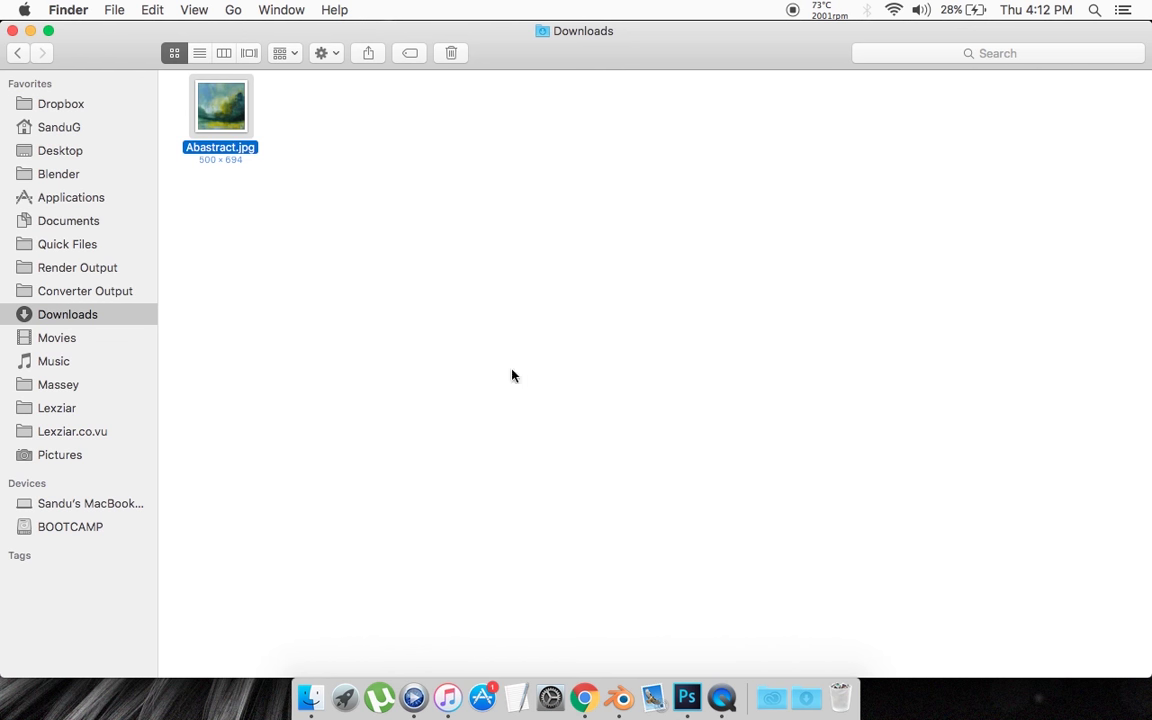
- Switch to Photoshop and open Abastract.jpg from the Downloads folder
left_click(687, 698)
left_click(806, 698)
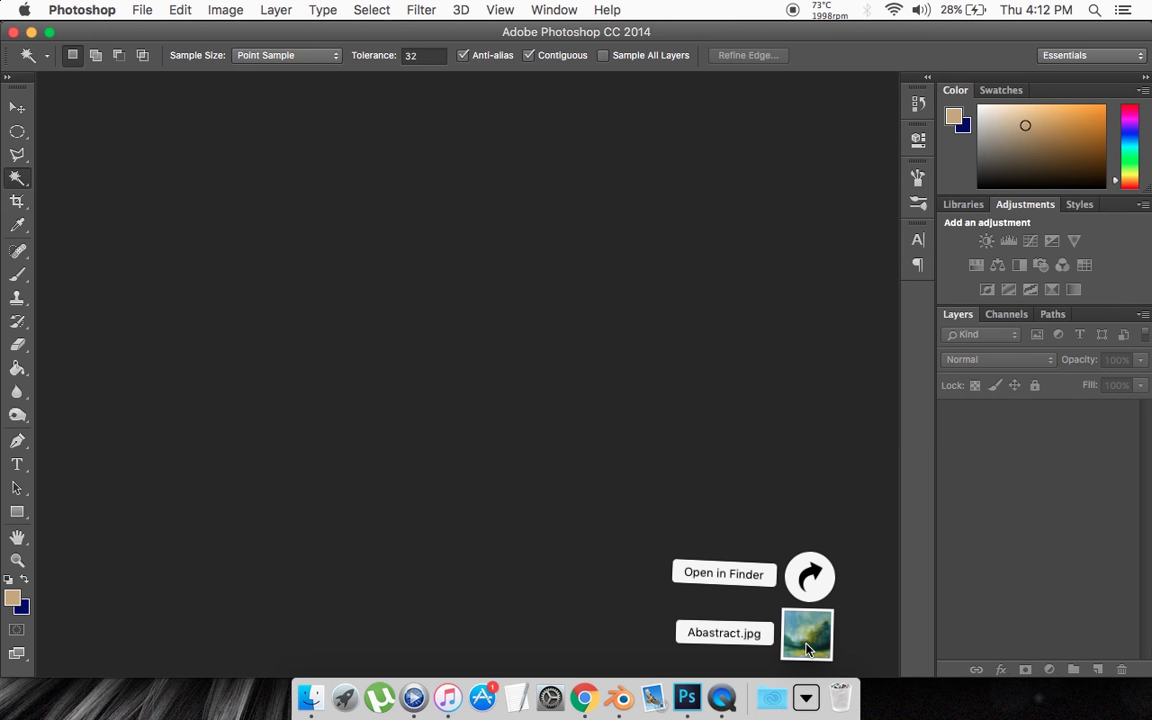
left_click_drag(808, 648, 625, 425)
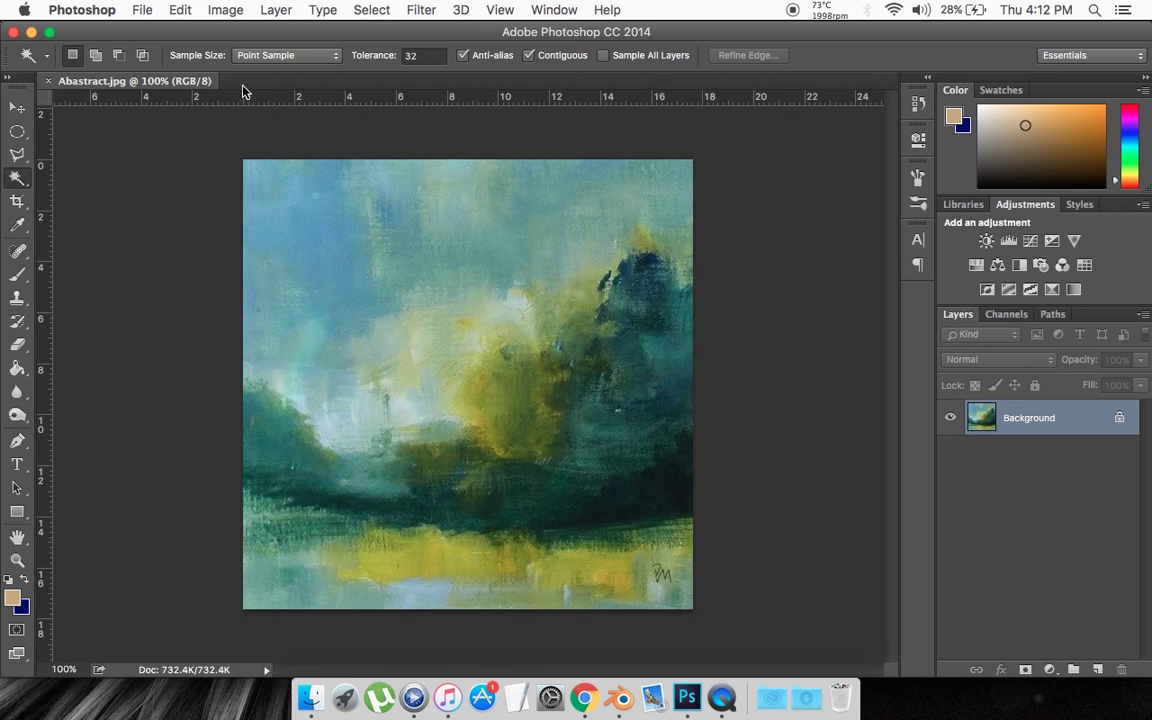
- Turn the painting greyscale with a Hue/Saturation adjustment, setting Saturation to -100
left_click(270, 9)
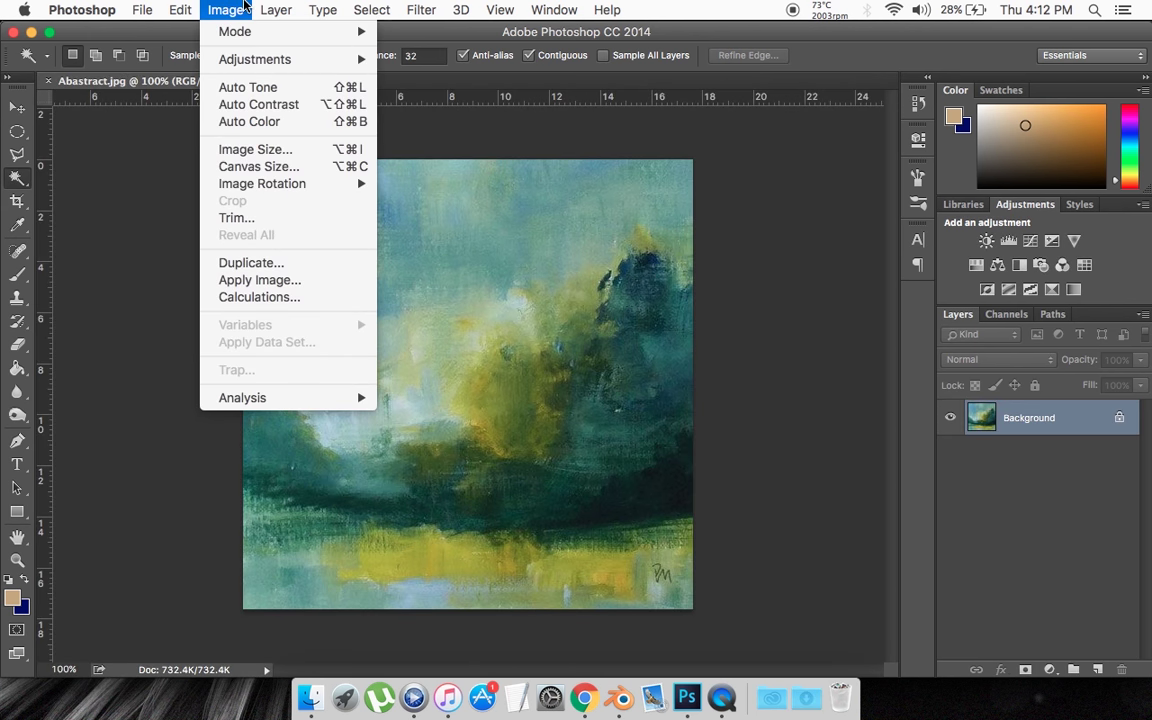
mouse_move(266, 59)
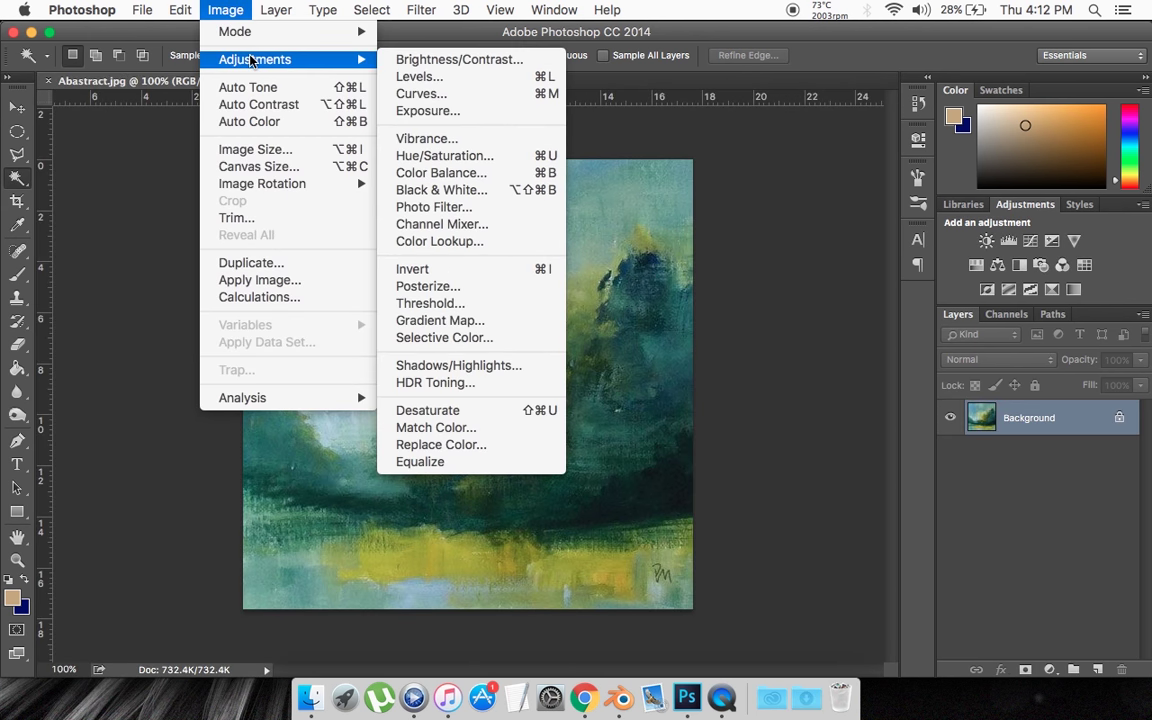
left_click(462, 155)
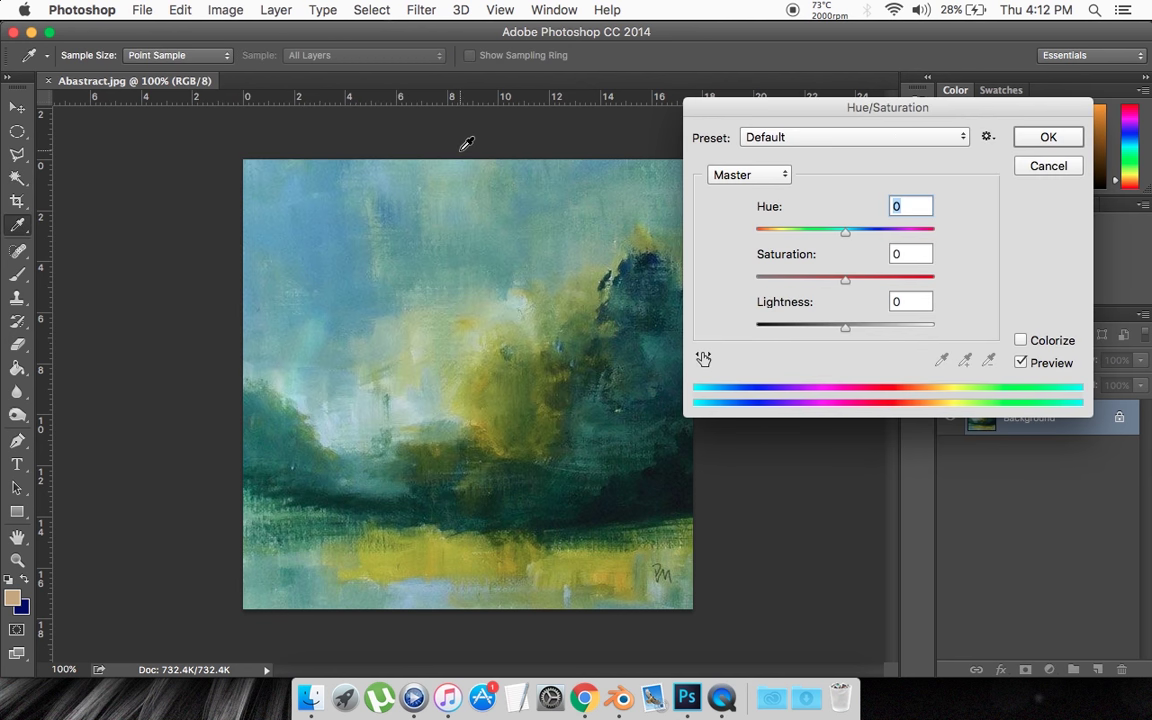
left_click_drag(845, 279, 719, 286)
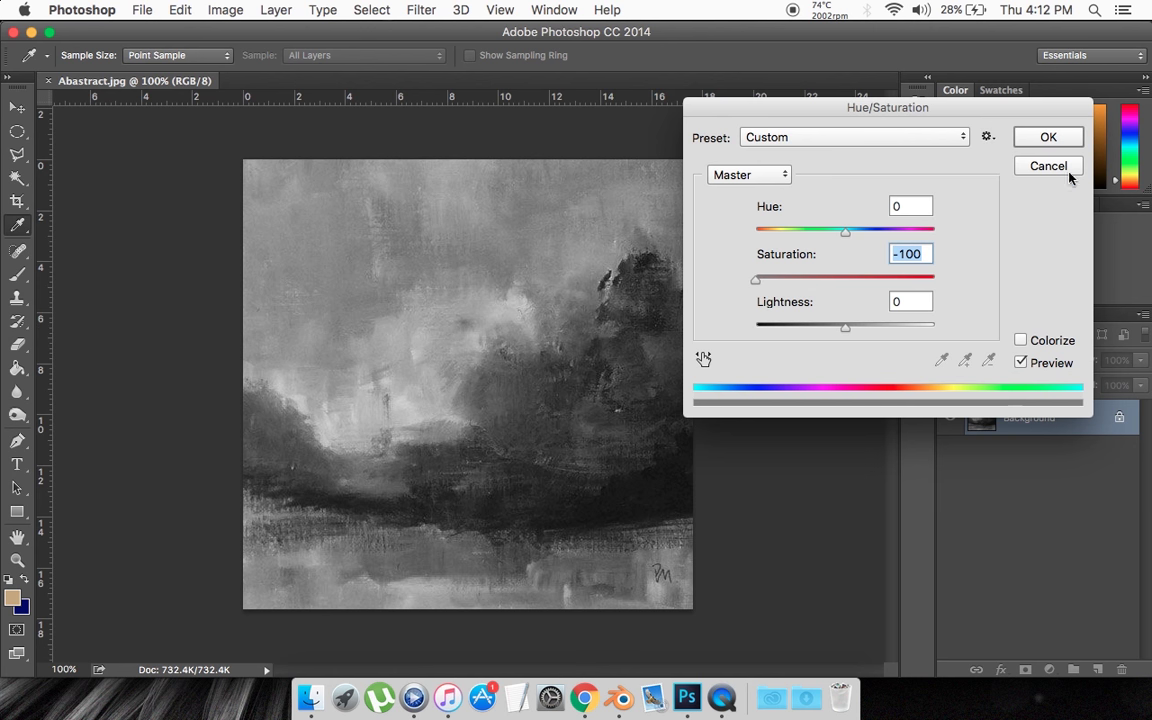
left_click(1048, 137)
key("w")
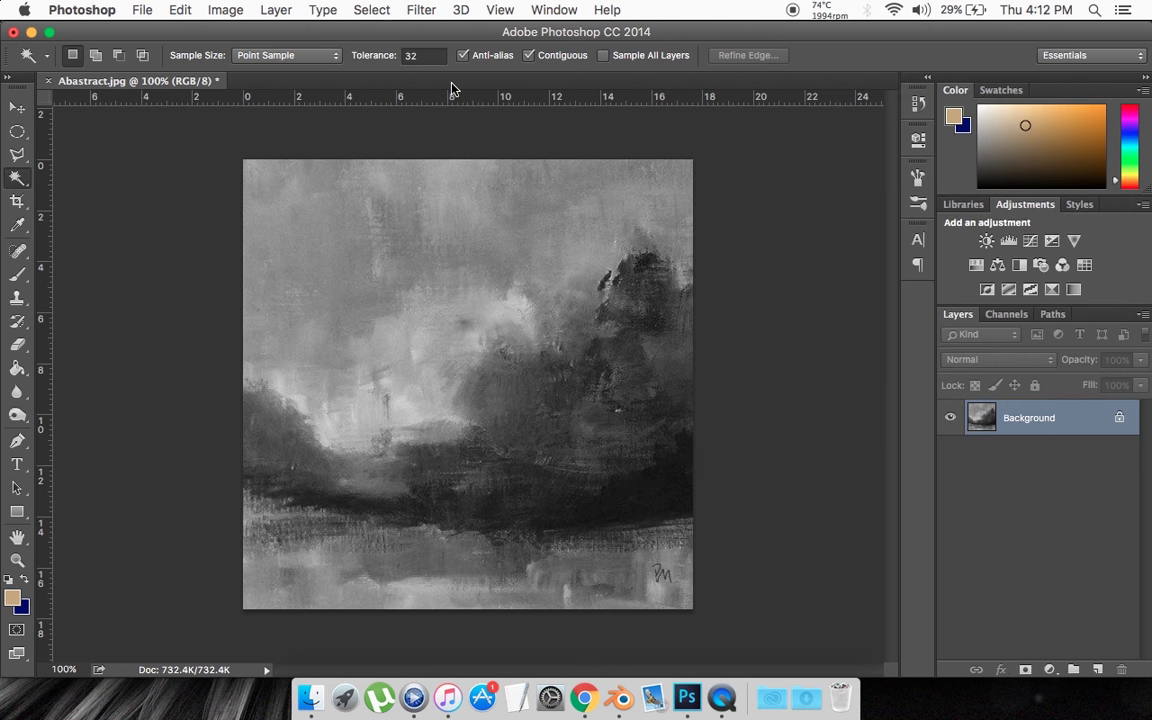
- Save the greyscale image as Abastract_Dis.jpg in Downloads, as a JPEG with quality 12
left_click(142, 9)
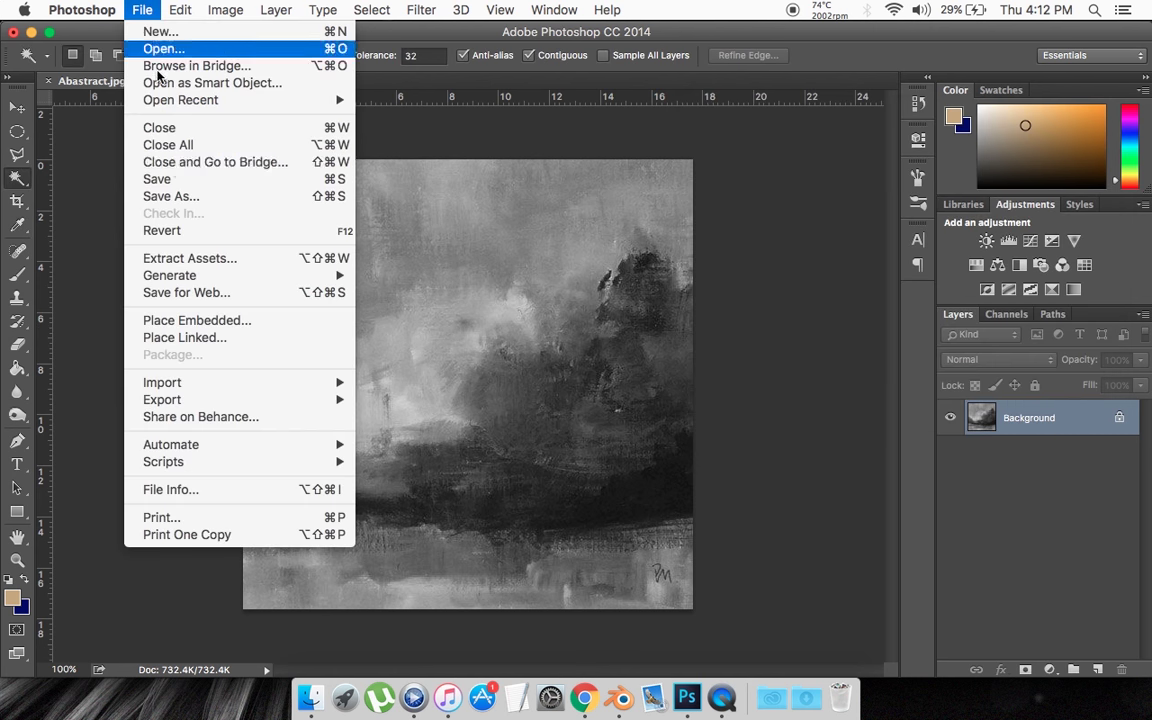
left_click(172, 197)
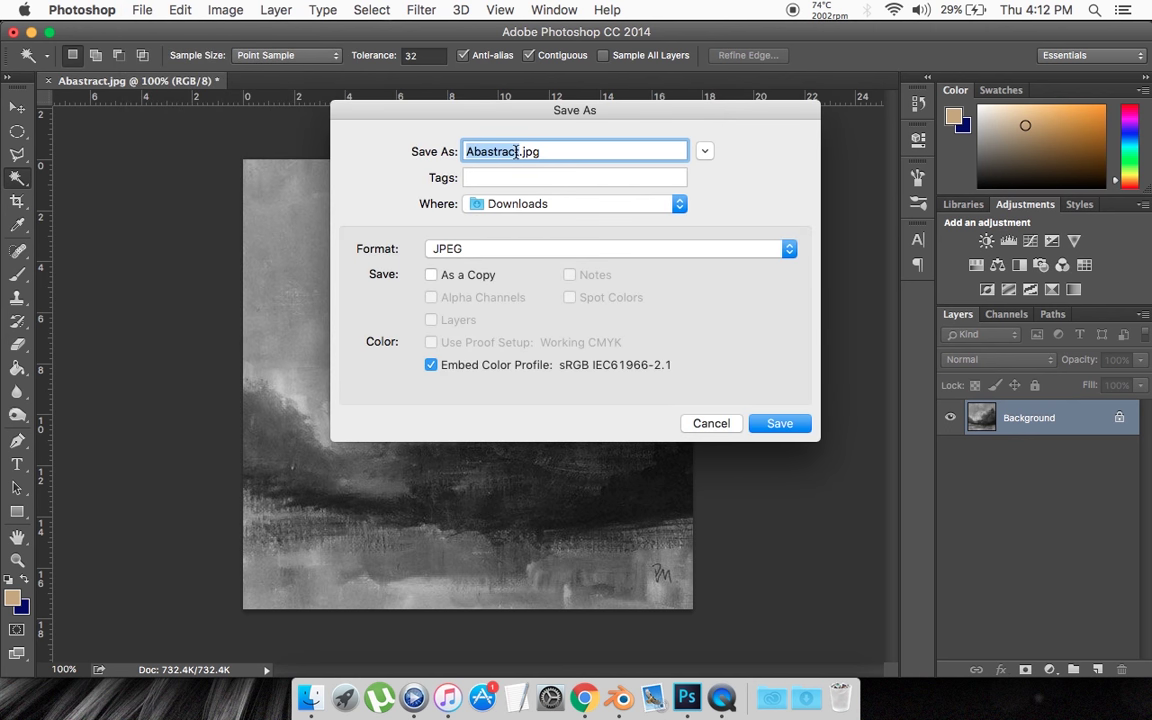
left_click(517, 151)
type("_")
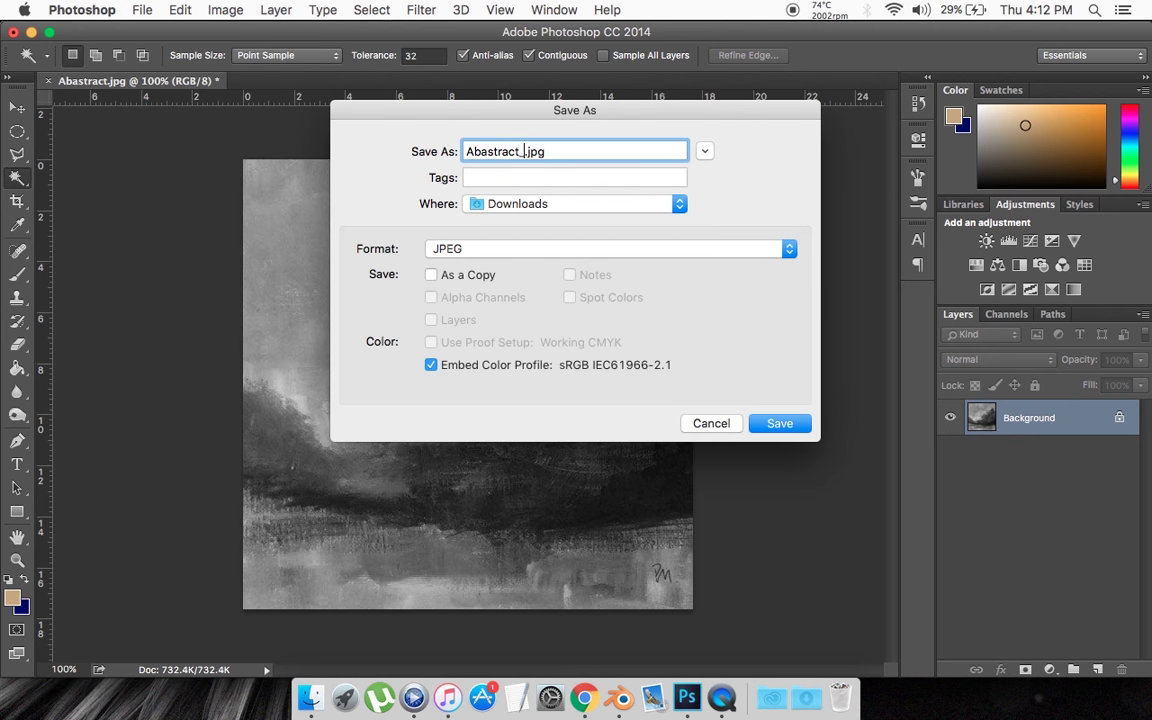
type("Dis")
left_click(780, 424)
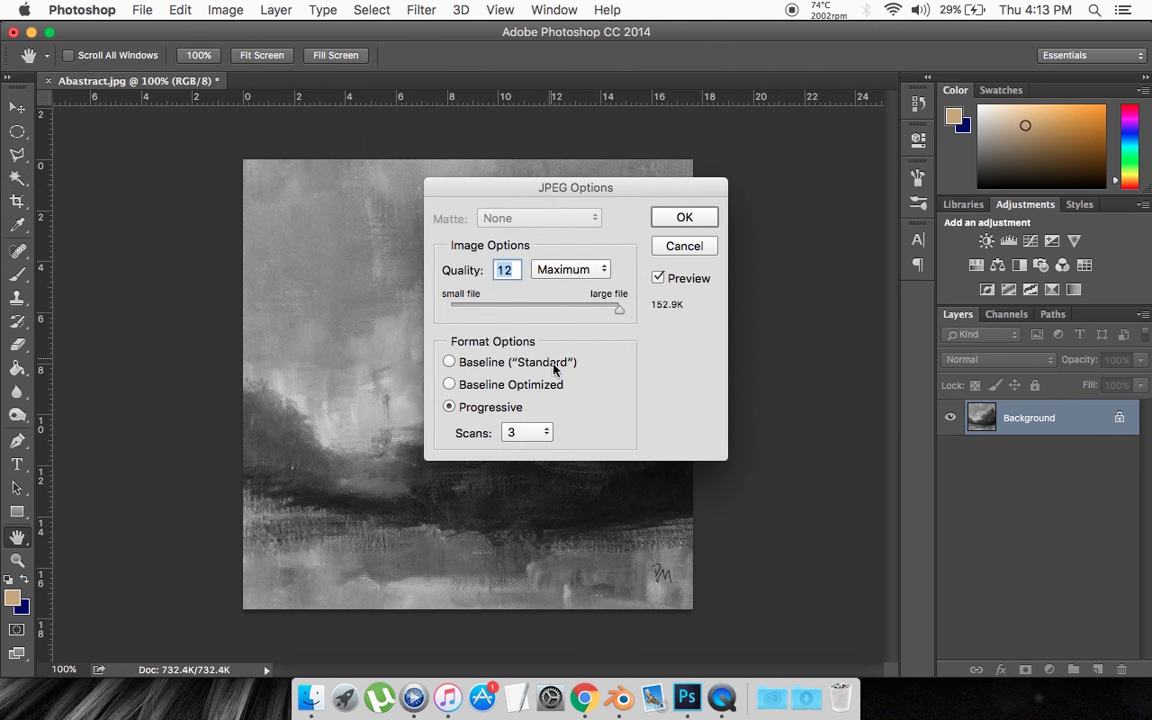
left_click(684, 218)
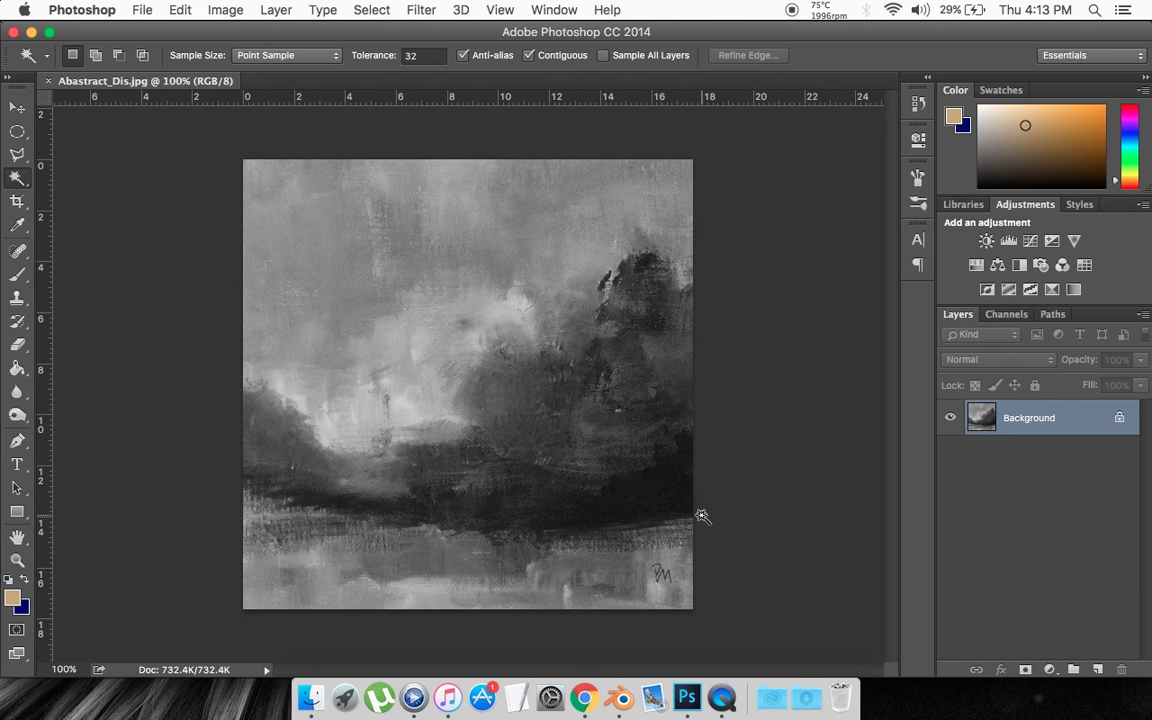
- Switch back to Blender and load Abastract_Dis.jpg from Downloads as the displacement texture image
left_click(622, 697)
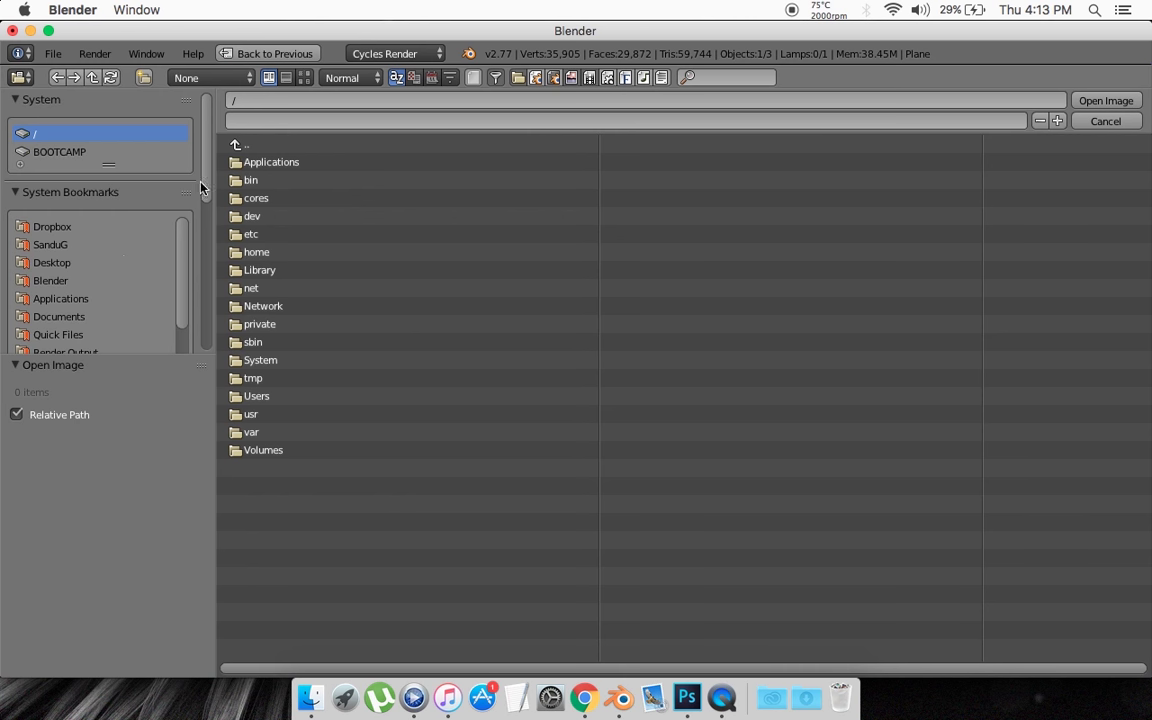
scroll(183, 265, "down", 5)
left_click(60, 300)
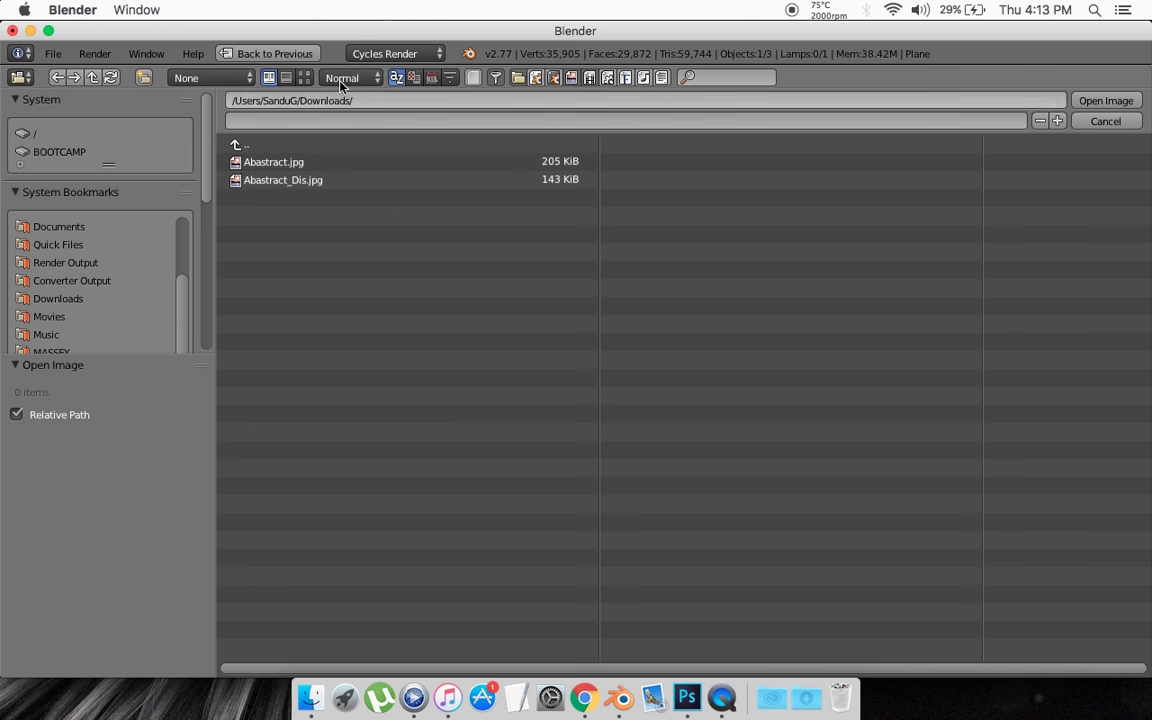
left_click(304, 77)
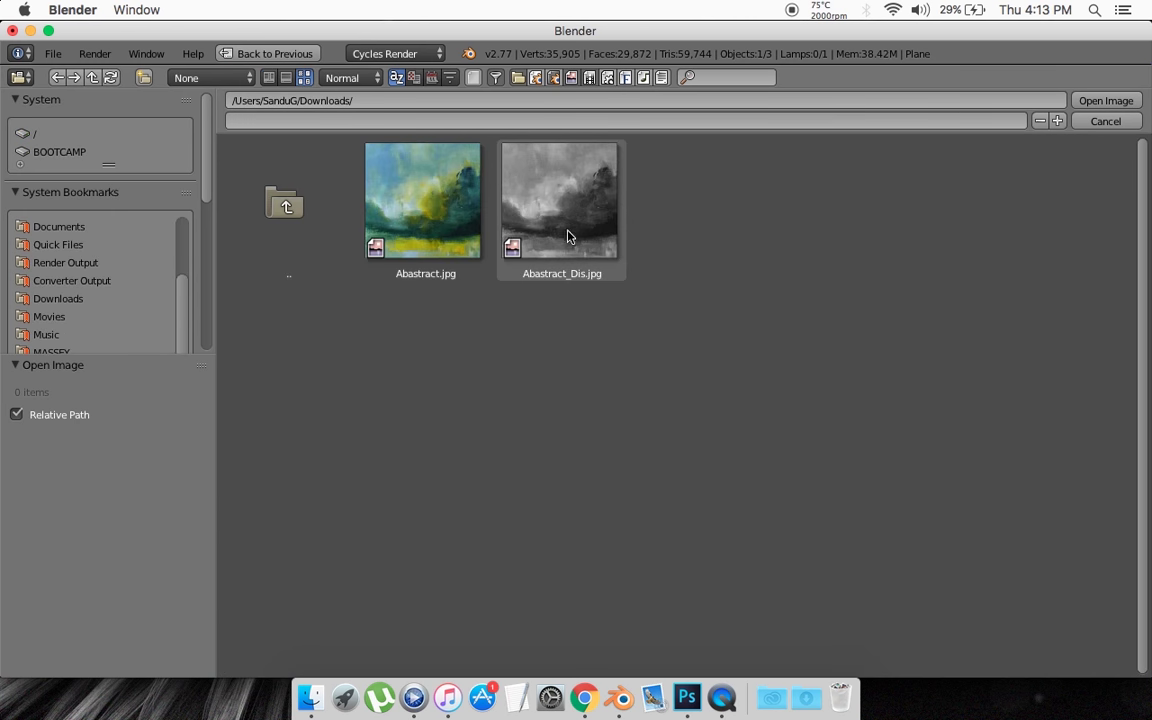
left_click(580, 183)
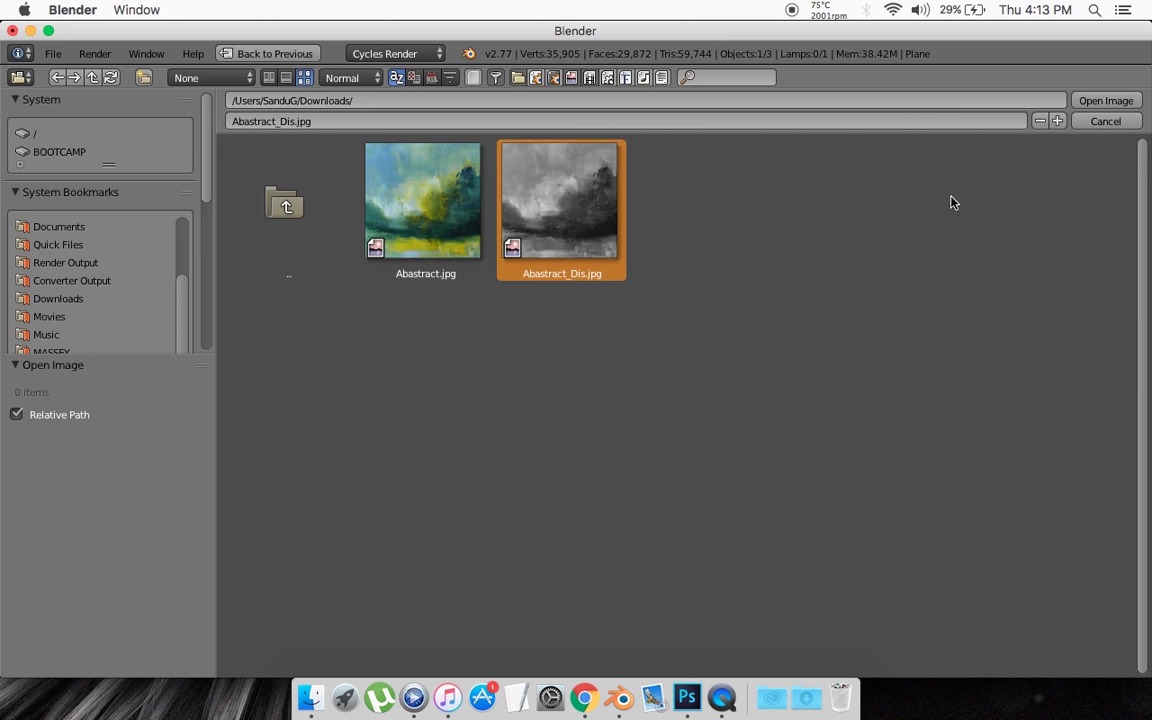
left_click(1105, 101)
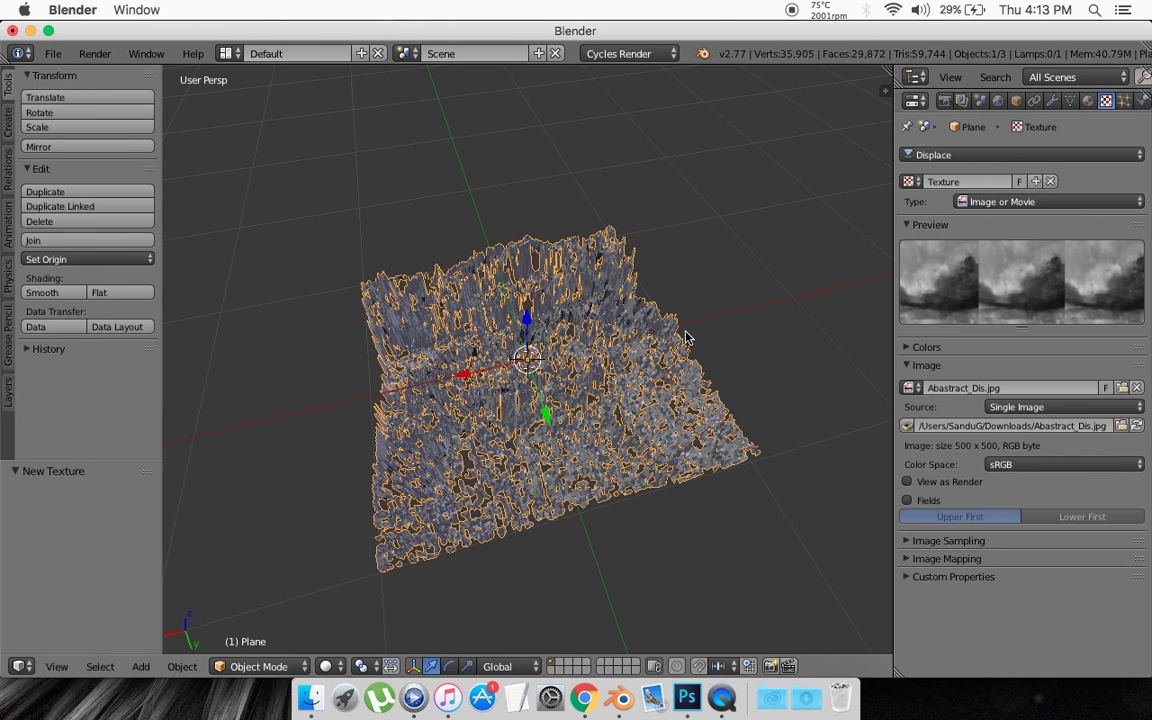
- Examine the displaced plane's relief from several sides, close up and from farther away
scroll(686, 338, "left", 10)
scroll(686, 337, "up", 5)
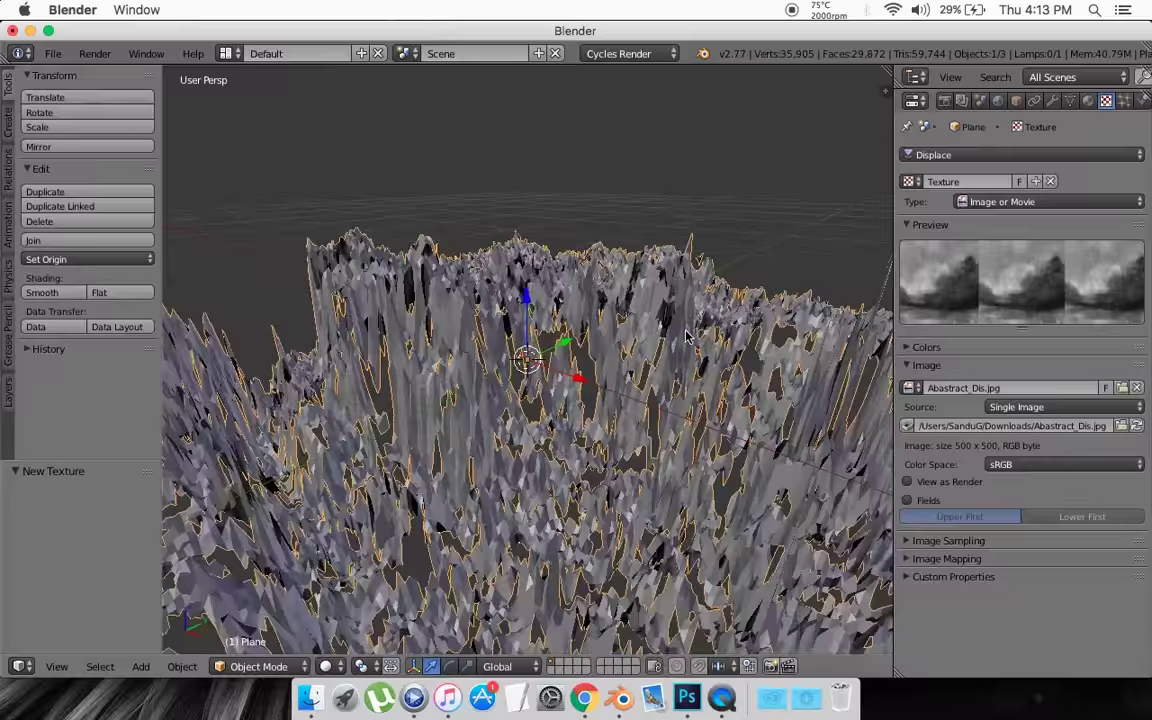
scroll(686, 337, "down", 5)
scroll(686, 337, "left", 8)
scroll(686, 337, "up", 5)
scroll(686, 337, "down", 6)
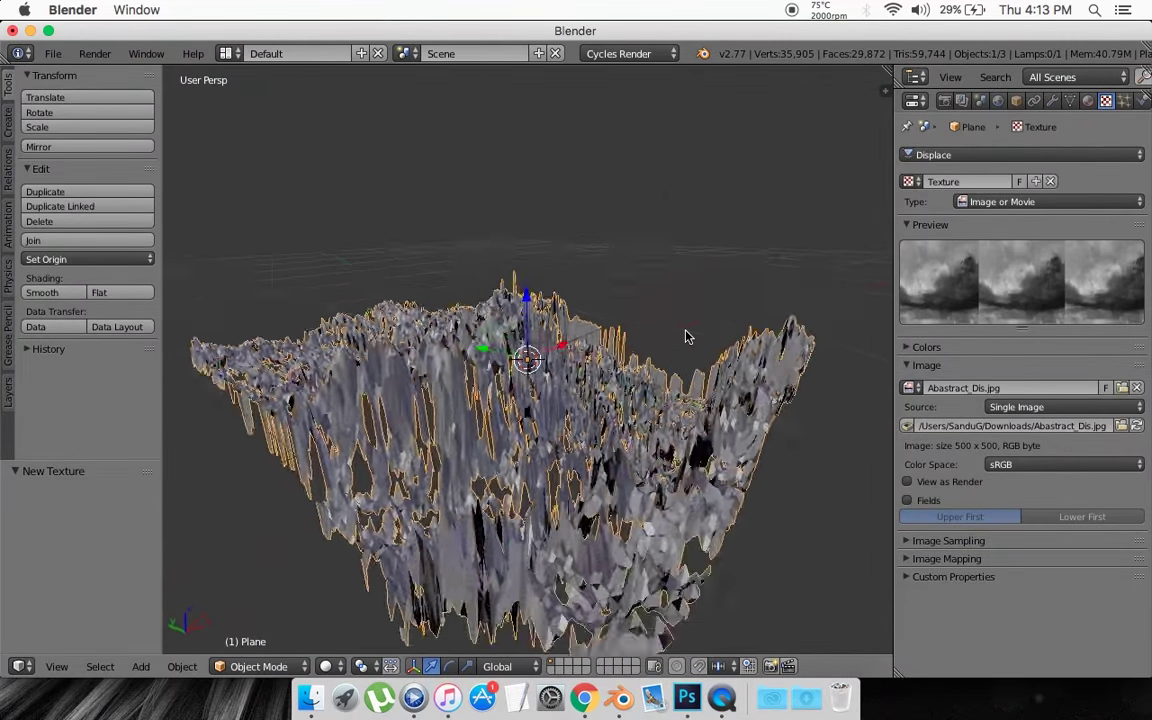
scroll(685, 337, "right", 10)
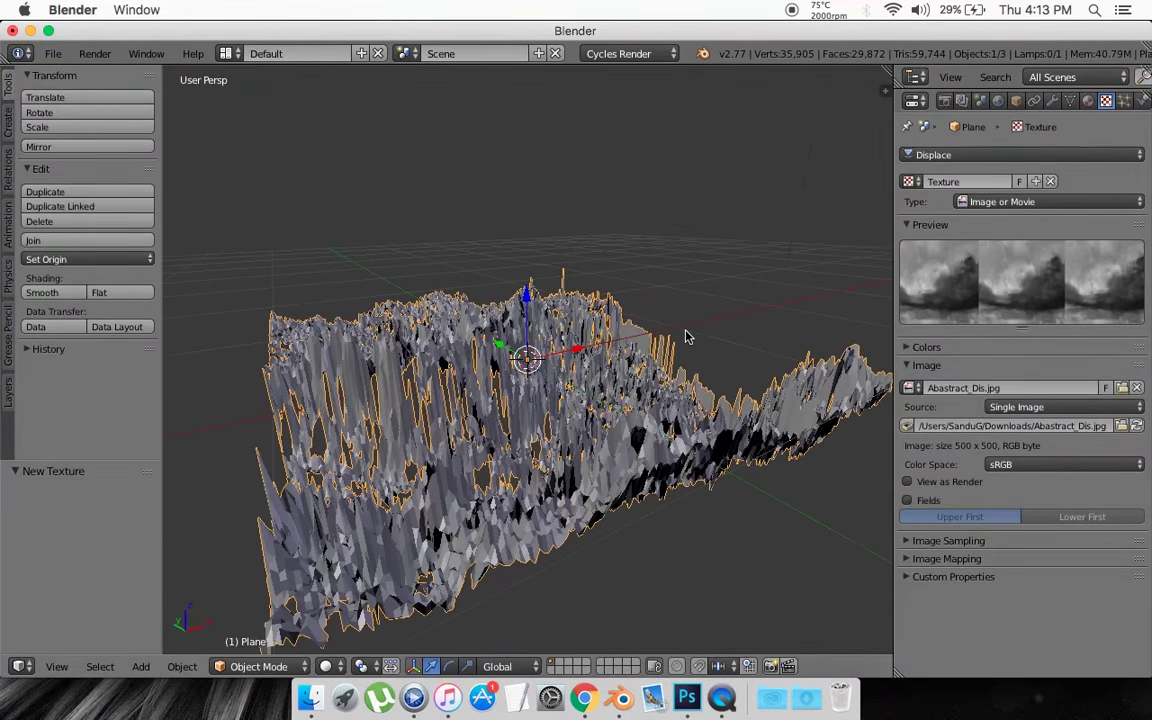
- Set the strength of the plane's Displace modifier to 0.85
left_click(1052, 101)
scroll(625, 422, "right", 3)
scroll(625, 422, "right", 5)
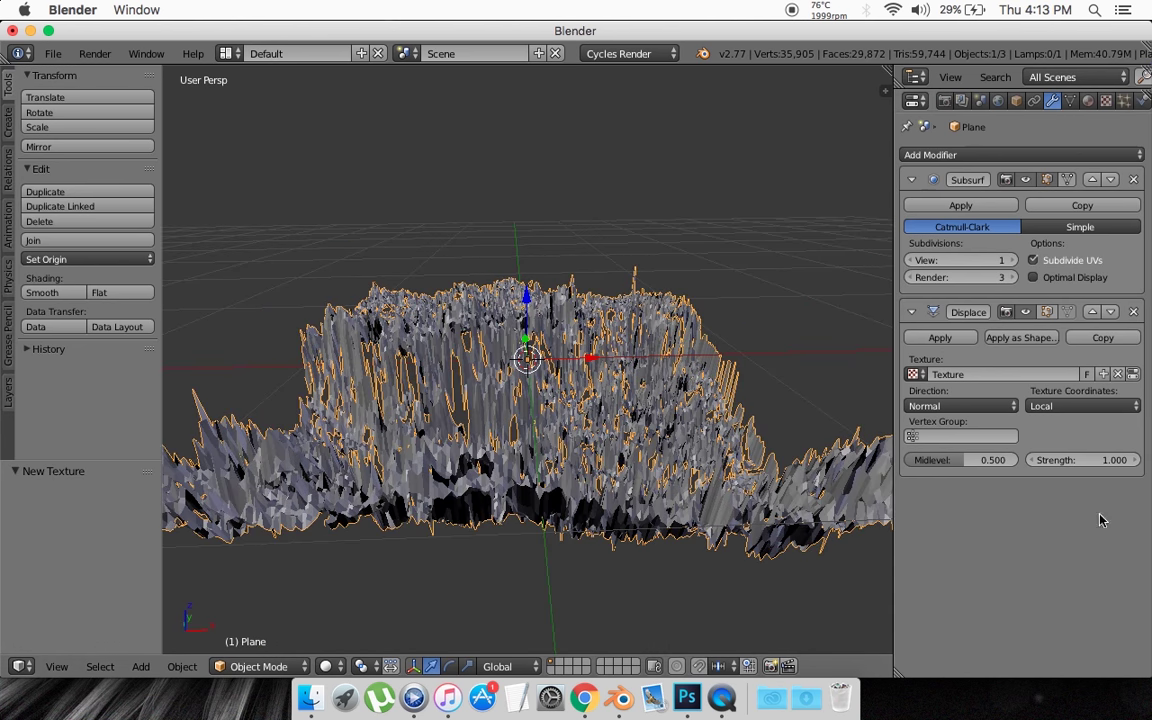
double_click(1057, 460)
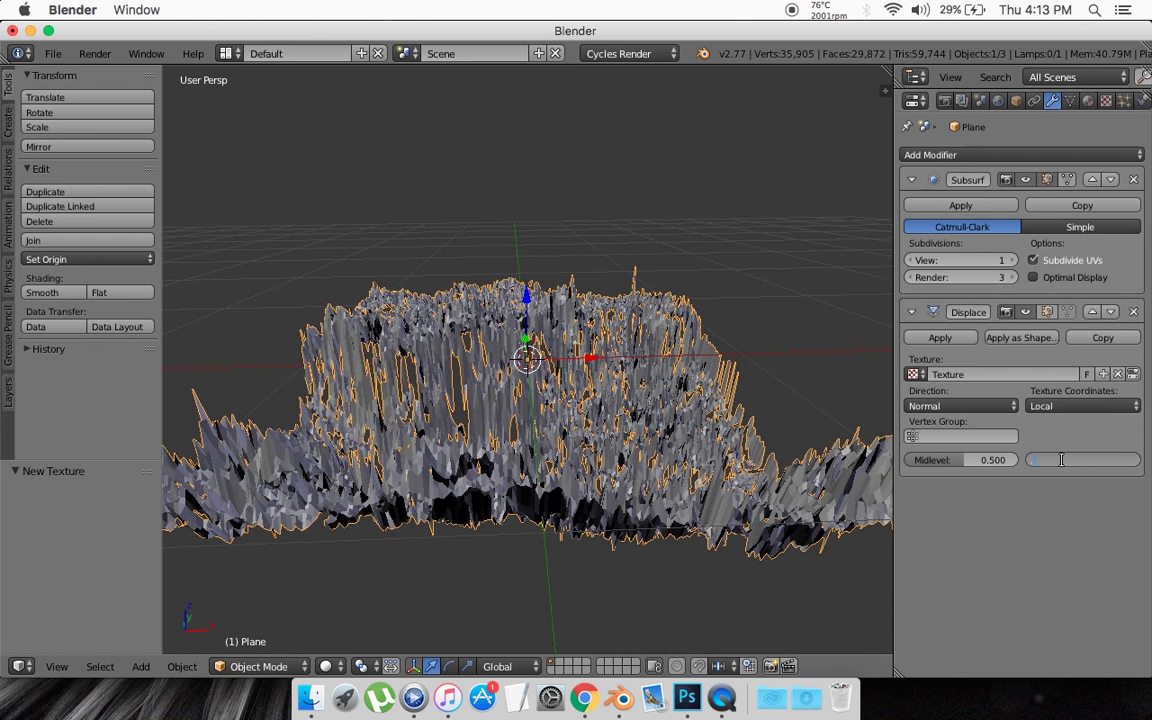
key("Return")
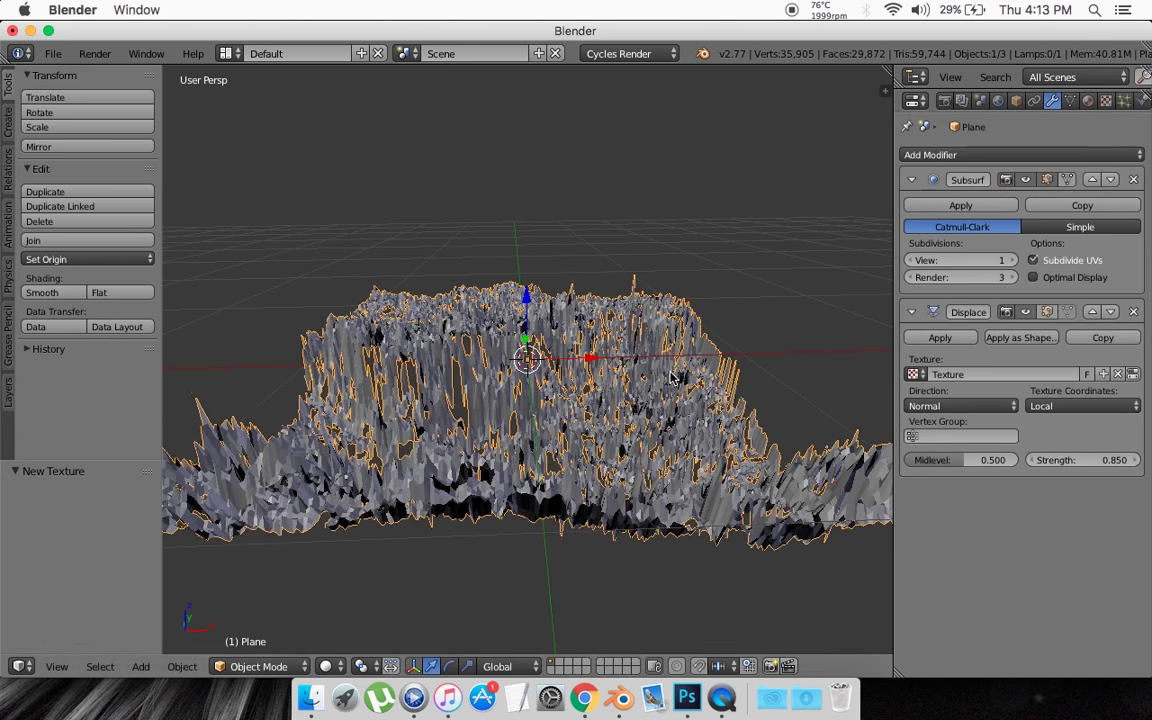
scroll(672, 376, "right", 5)
scroll(672, 376, "right", 10)
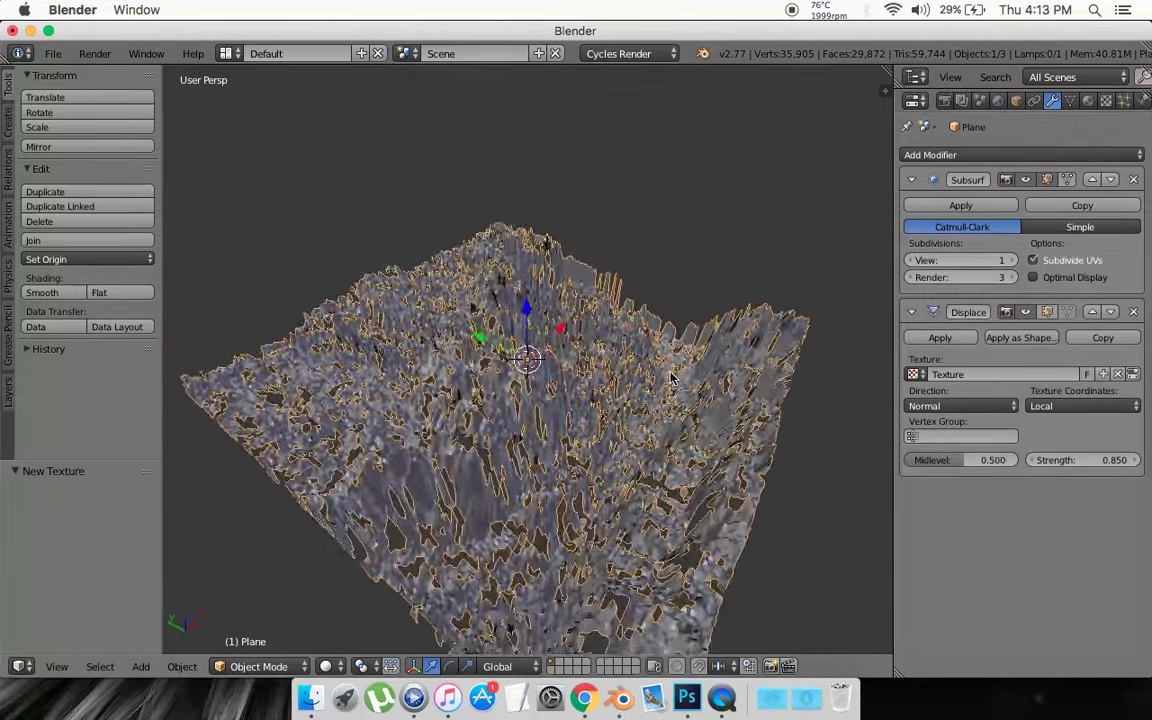
scroll(672, 376, "right", 2)
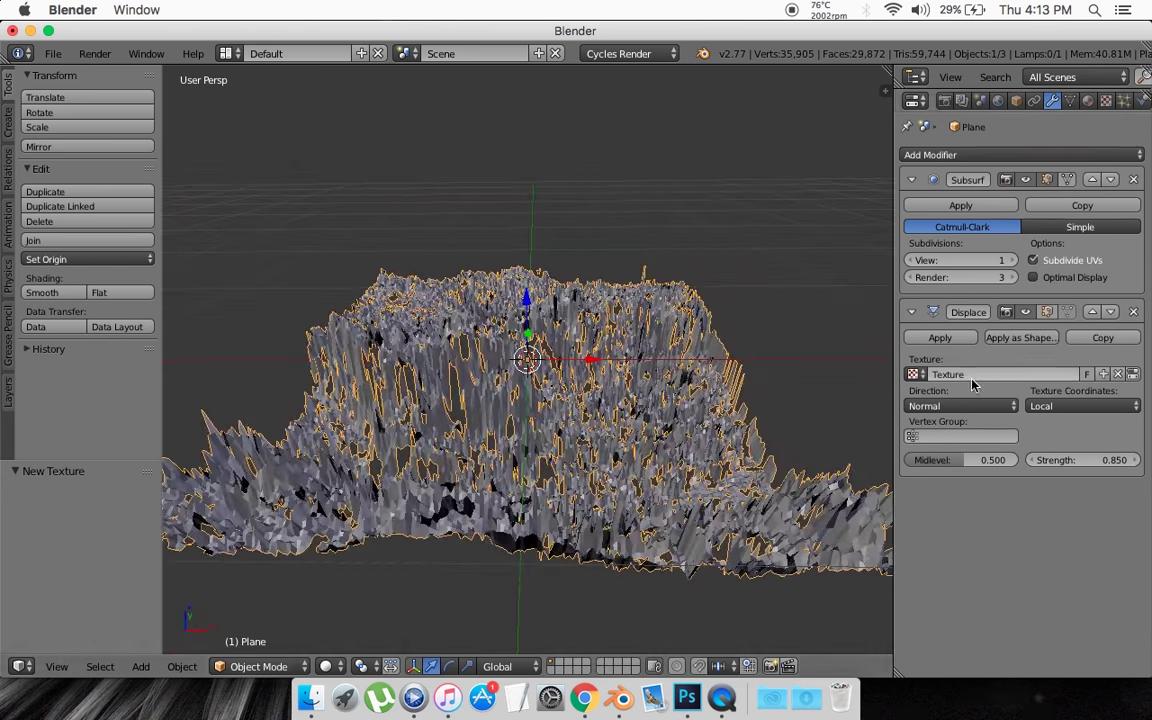
- Collapse the plane's Subsurf and Displace modifiers and turn off the viewport display of both
left_click(913, 310)
left_click(912, 181)
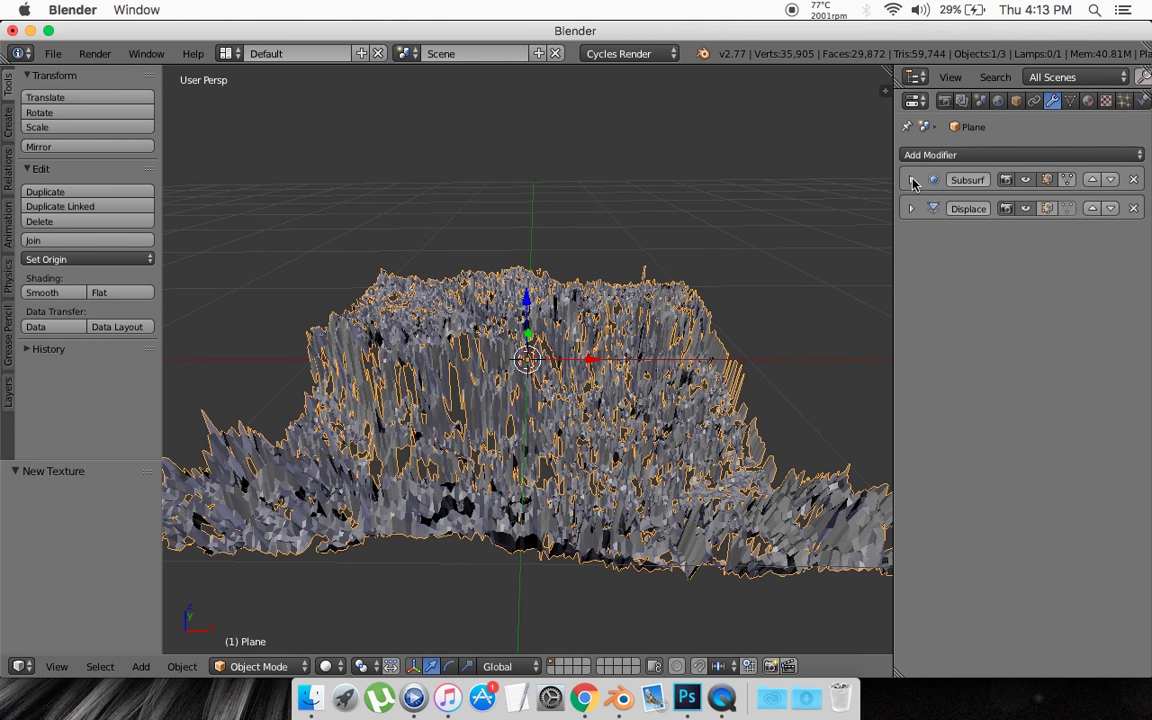
left_click(1025, 180)
left_click(1025, 208)
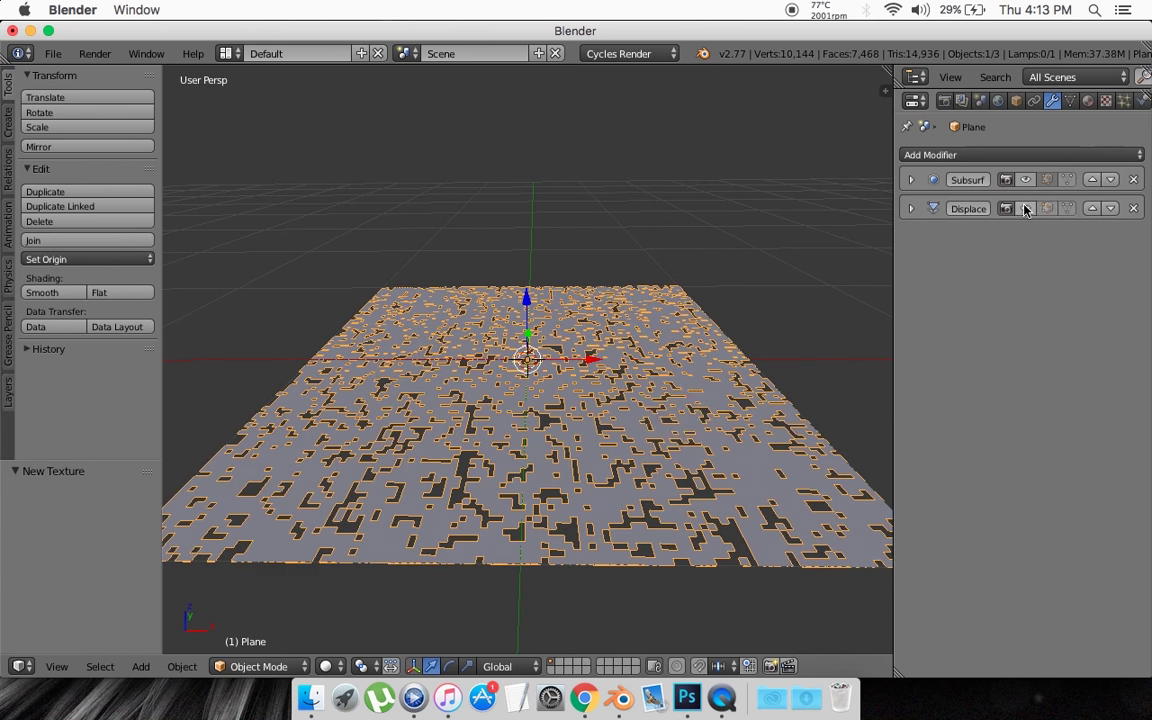
left_click(1025, 180)
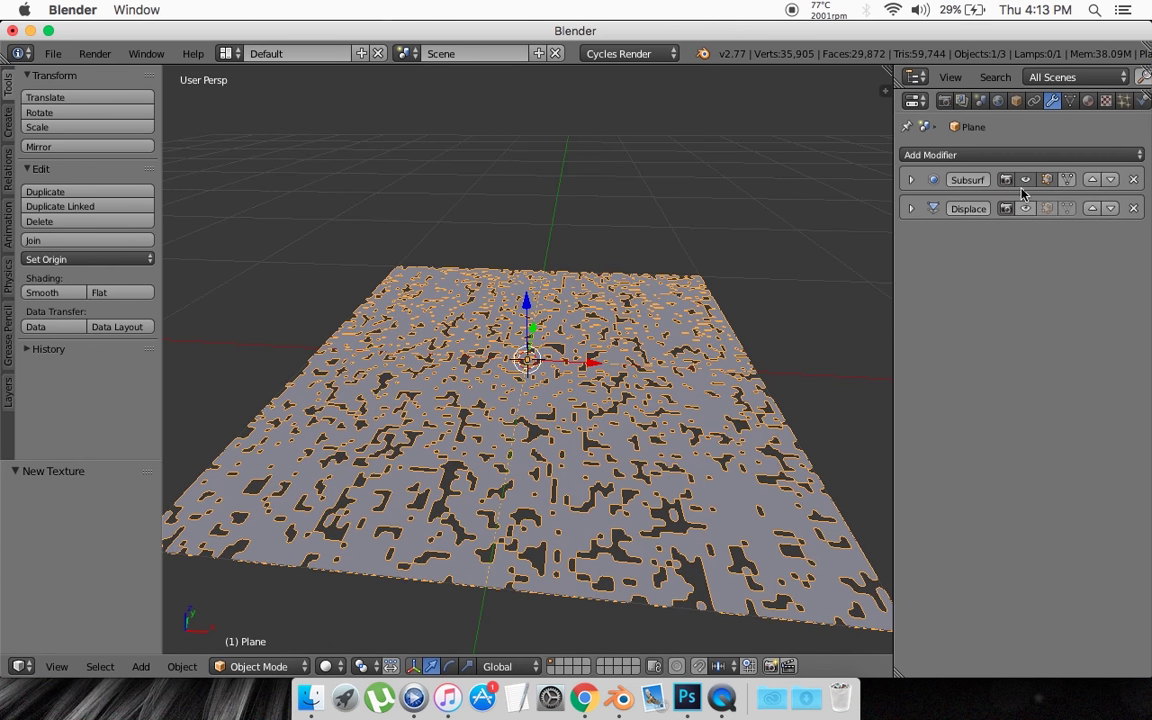
left_click(1025, 208)
left_click(1022, 208)
left_click(1024, 181)
- Add a cube mesh at the centre of the perforated plane
middle_click_drag(716, 345, 497, 342)
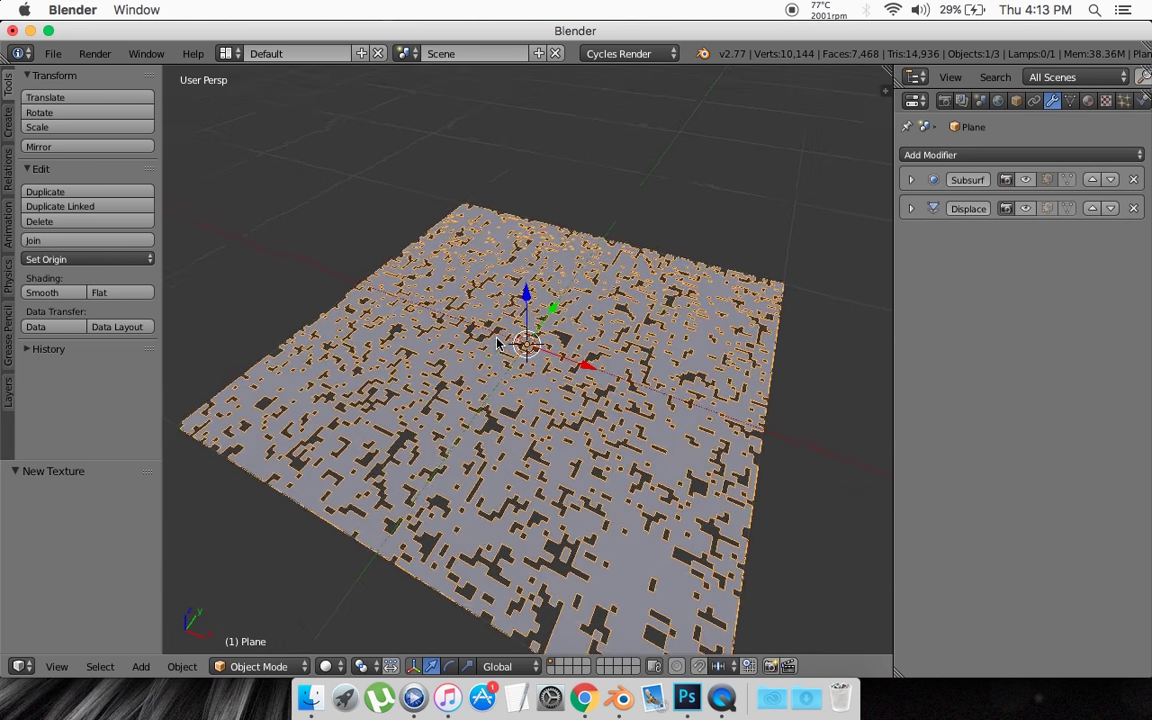
scroll(497, 342, "up", 5)
key("shift+a")
mouse_move(465, 247)
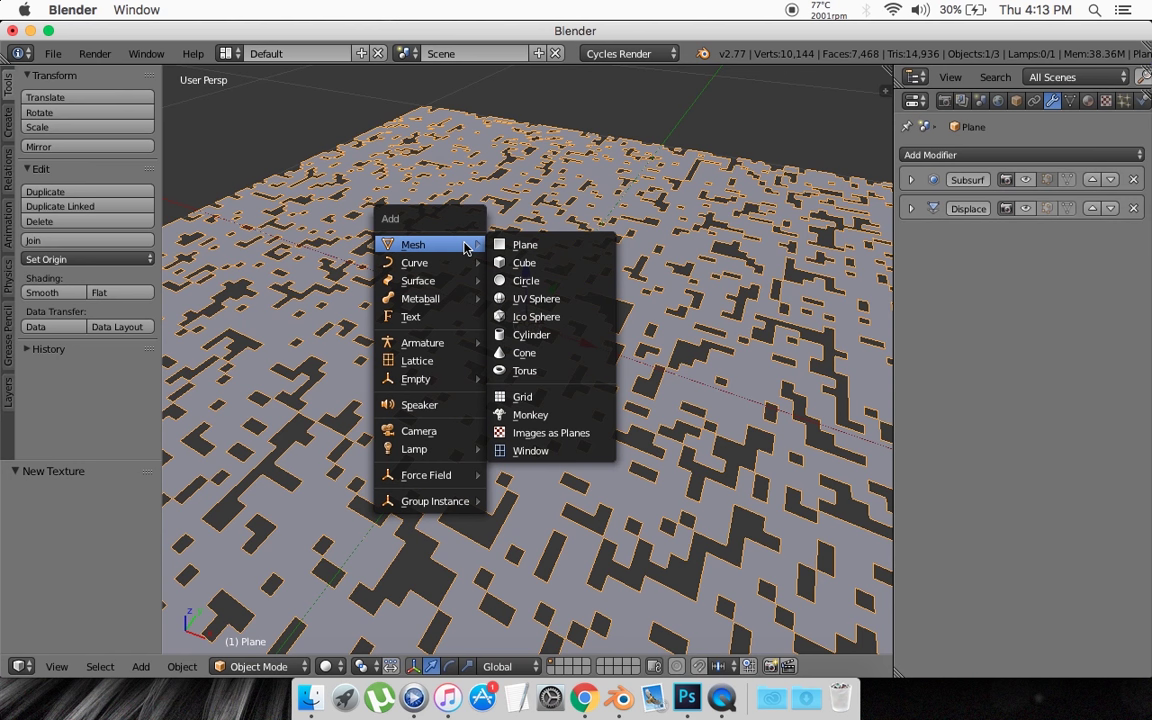
key("shift+a")
mouse_move(472, 278)
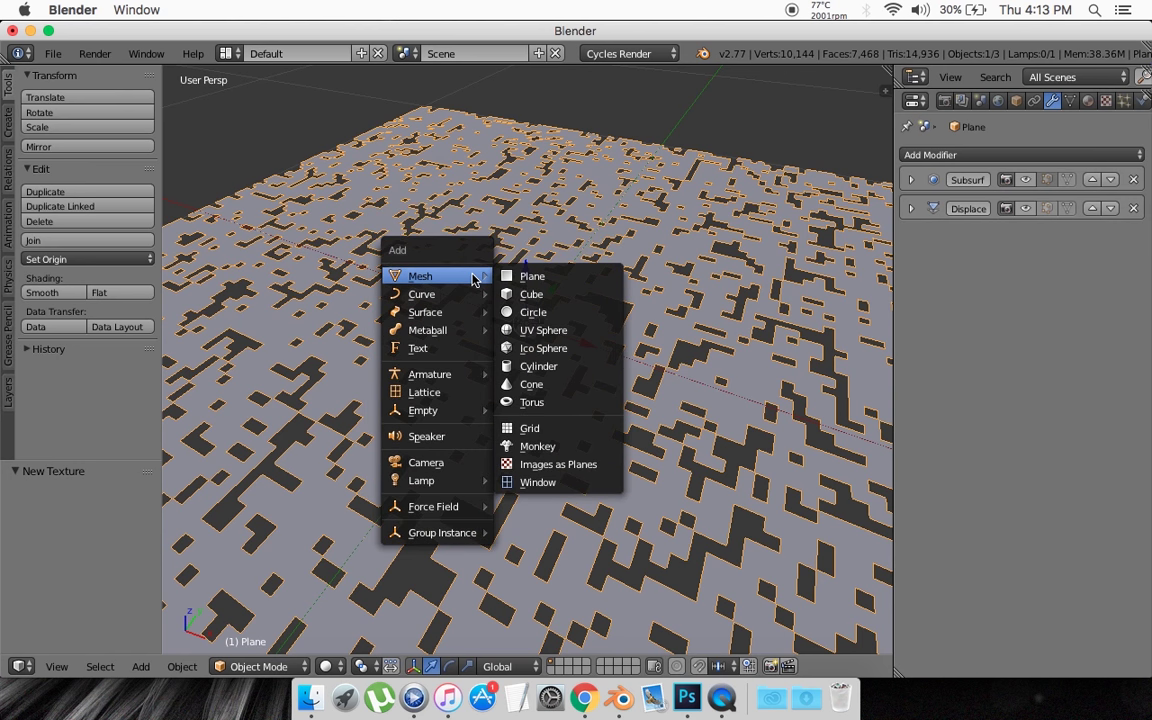
left_click(526, 296)
- Scale the cube uniformly by a factor of 0.003
scroll(524, 297, "down", 6)
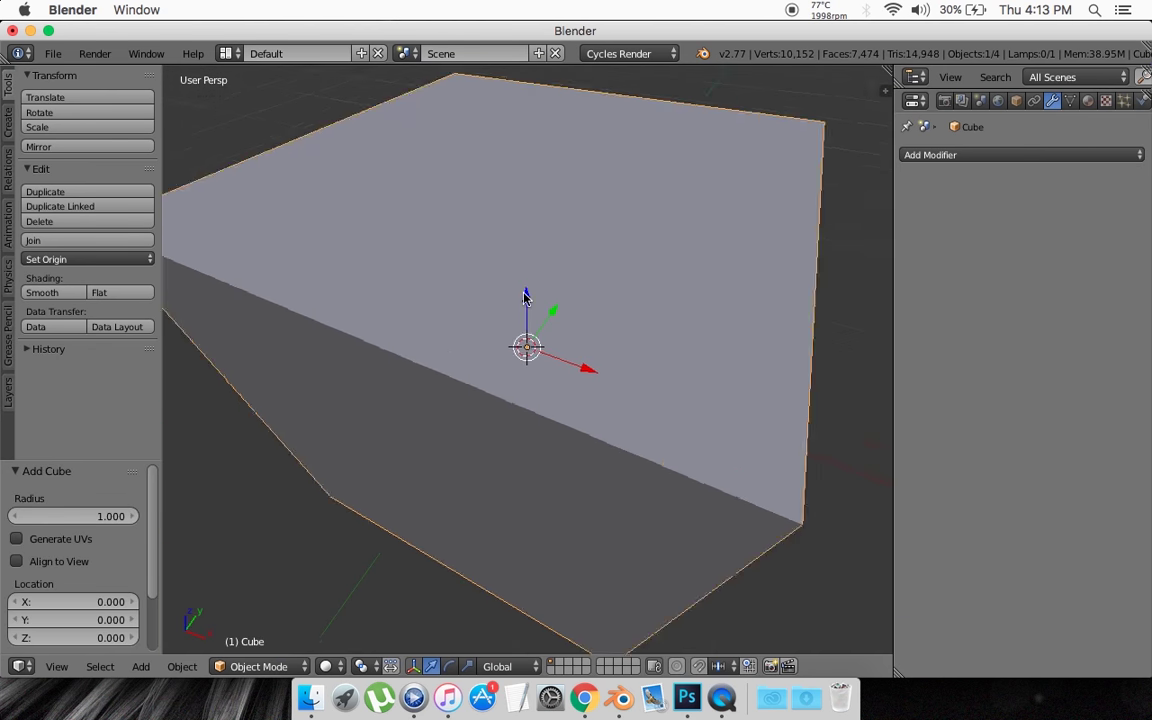
key("s")
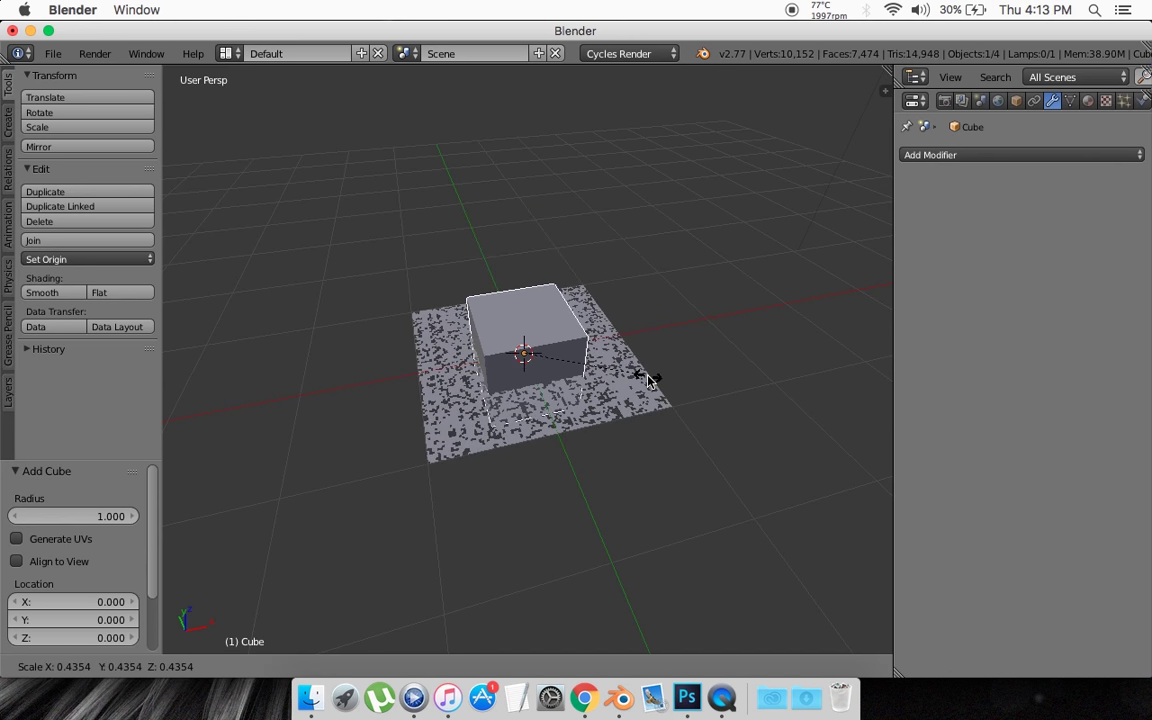
type(".")
type("003")
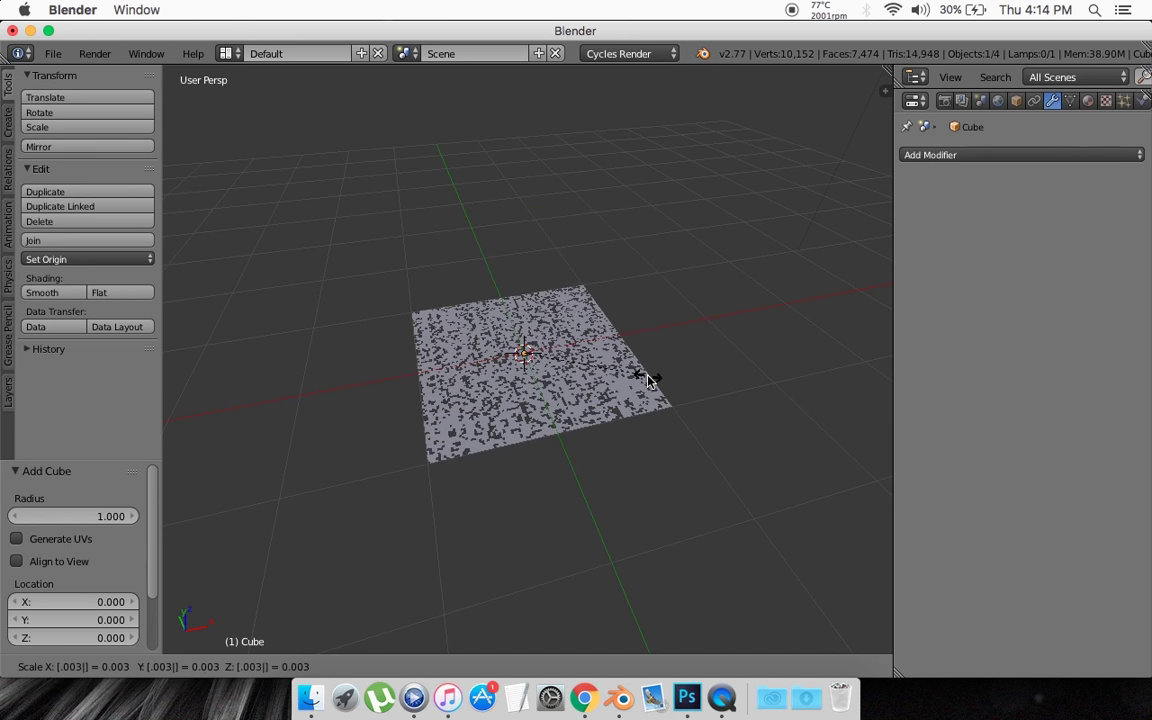
key("Return")
- Examine the tiny cube's size against the plane's individual faces in an orthographic top view, including the plane's mesh in Edit Mode
scroll(545, 370, "up", 10)
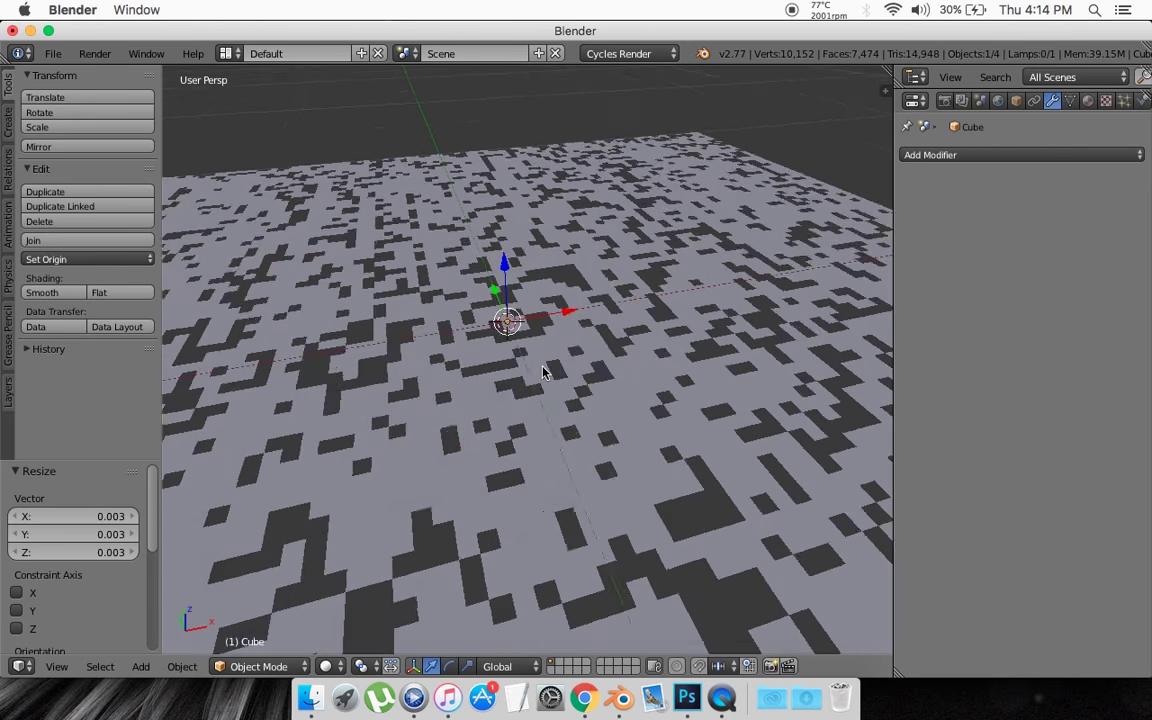
scroll(543, 370, "up", 3)
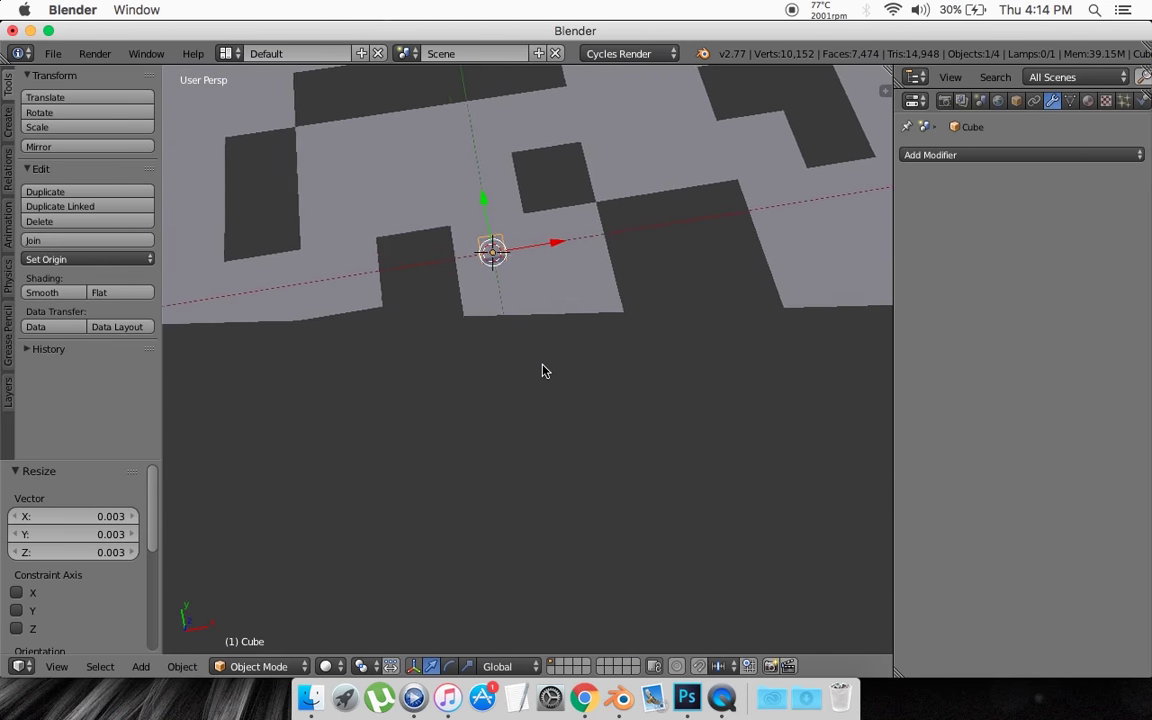
scroll(543, 370, "down", 2)
key("KP_7")
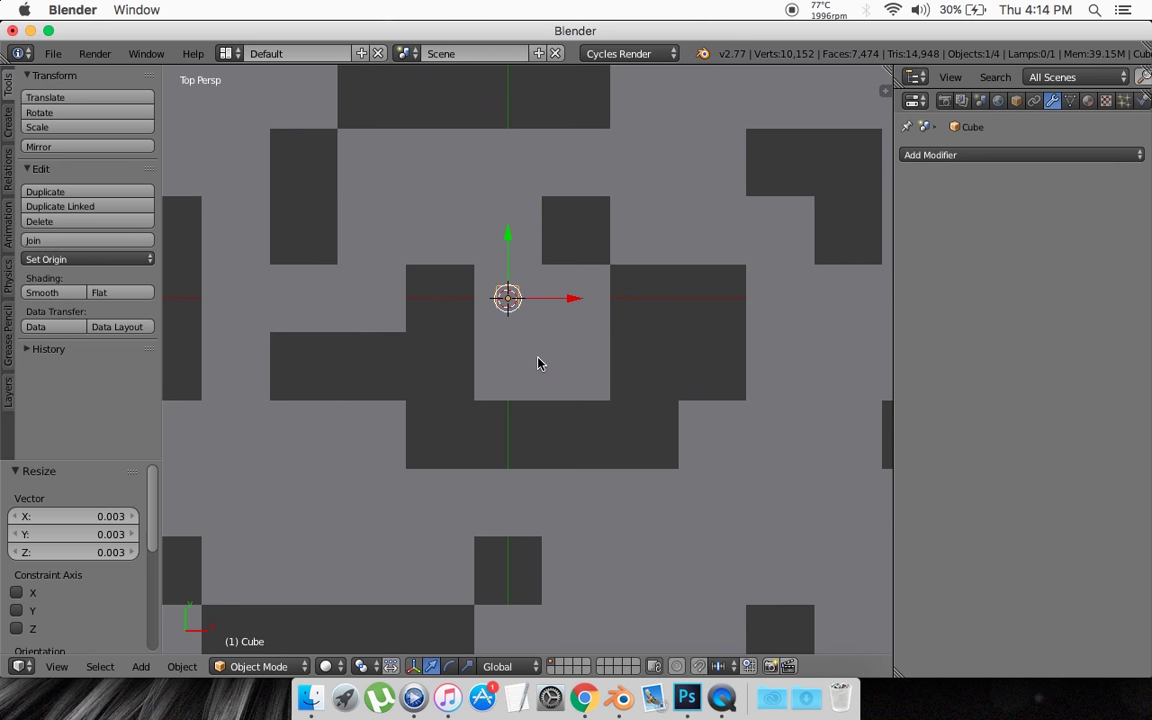
scroll(498, 312, "up", 4)
scroll(496, 337, "down", 3)
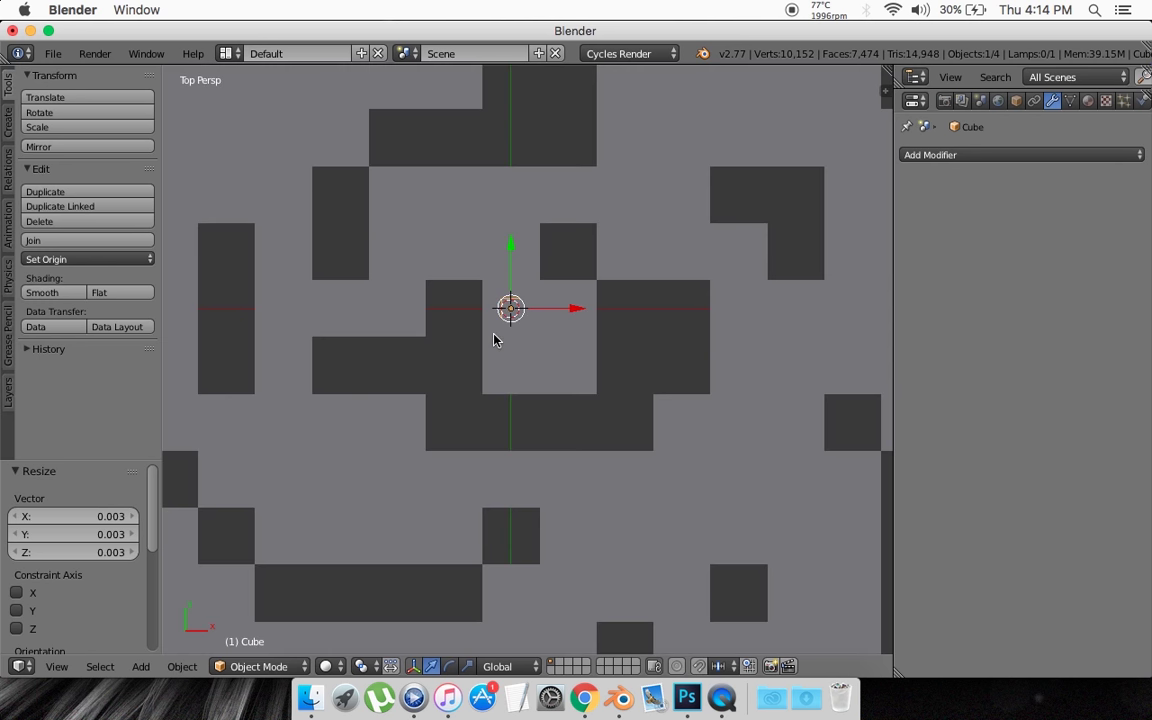
key("KP_5")
scroll(495, 338, "up", 4)
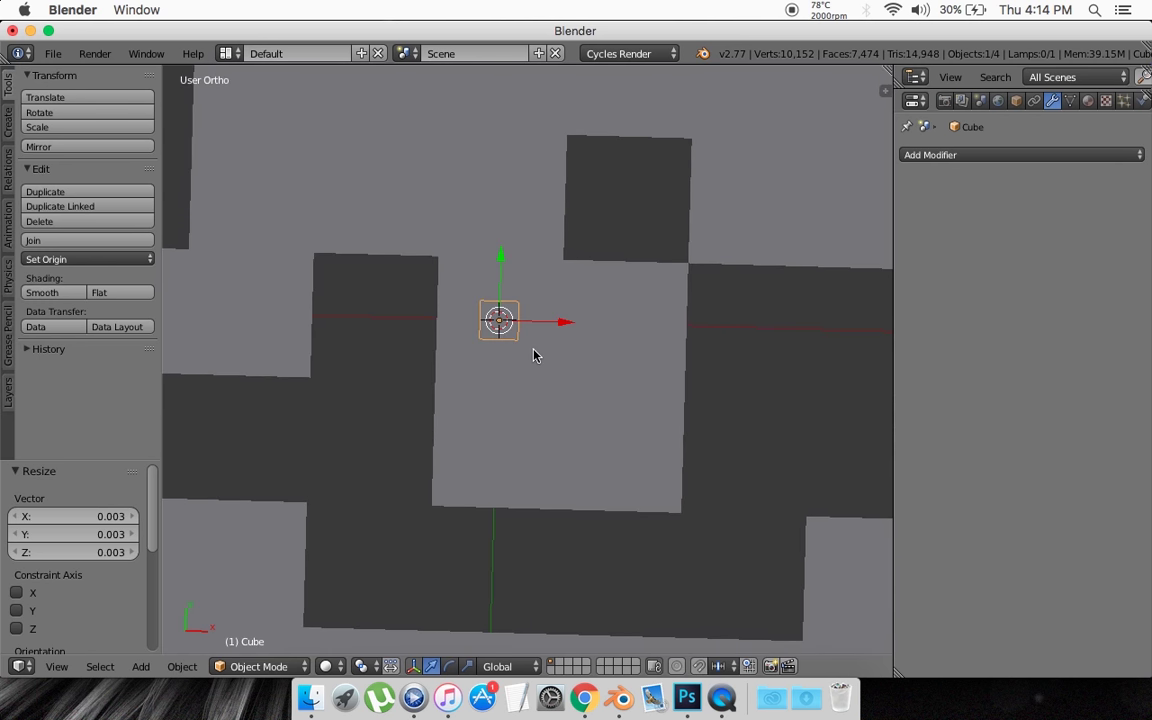
right_click(535, 357)
key("Tab")
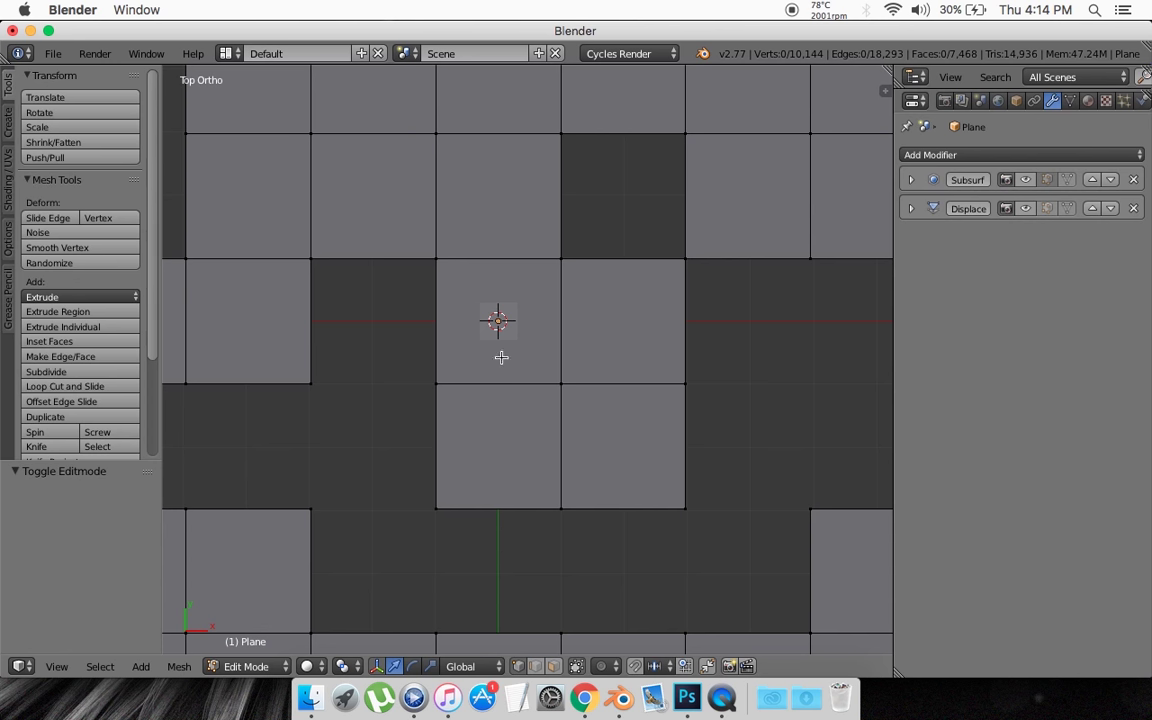
key("Tab")
- Select the tiny cube and enlarge it uniformly by a factor of about 1.17
right_click(496, 319)
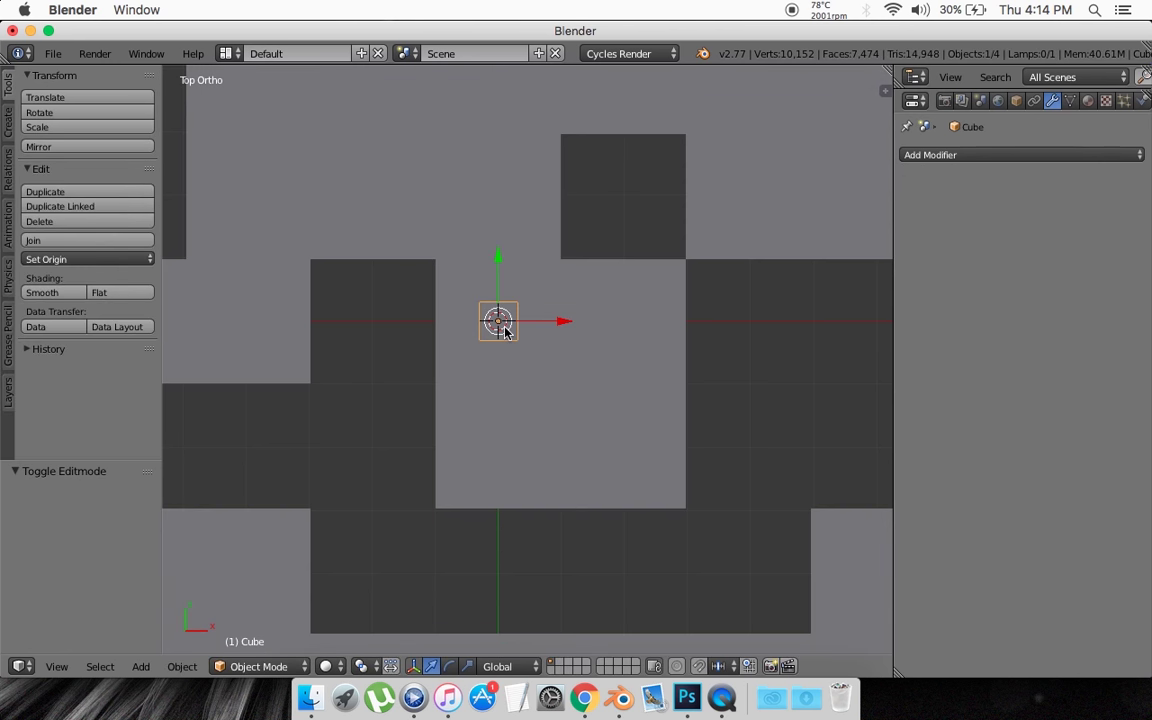
key("s")
left_click(566, 365)
- Stretch the small cube along the Z axis by a factor of about 24.5 into a thin upright bar
middle_click_drag(566, 365, 524, 372)
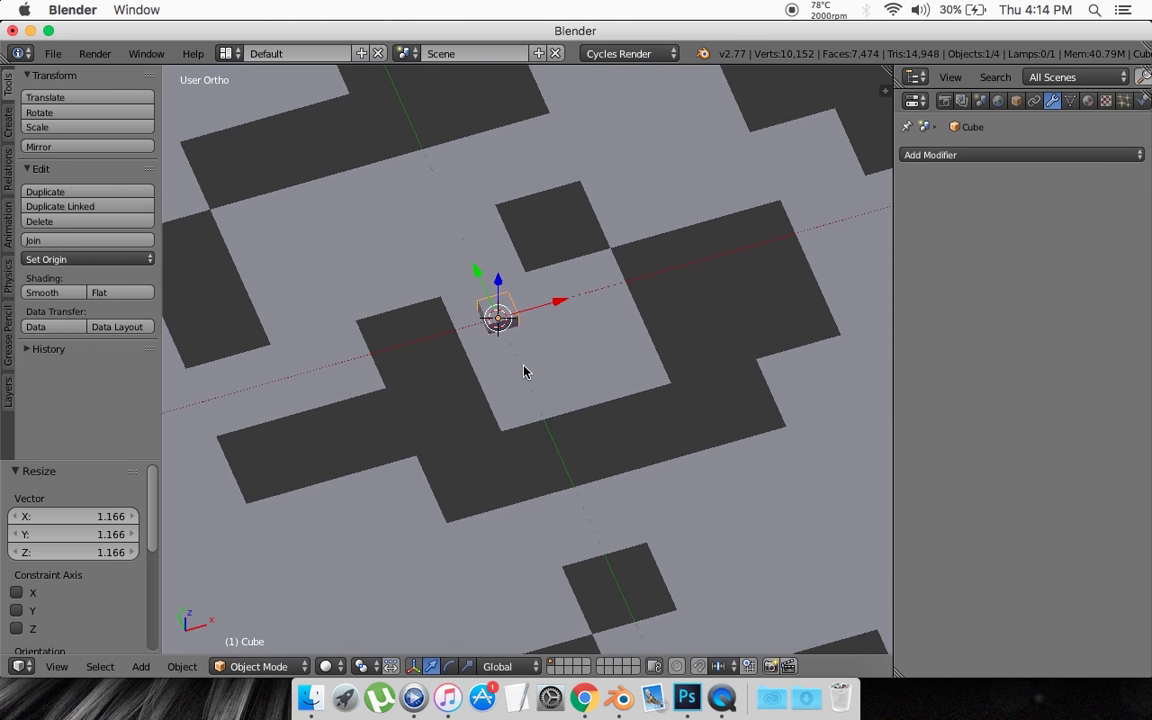
scroll(546, 358, "down", 3)
scroll(553, 357, "up", 5, "shift")
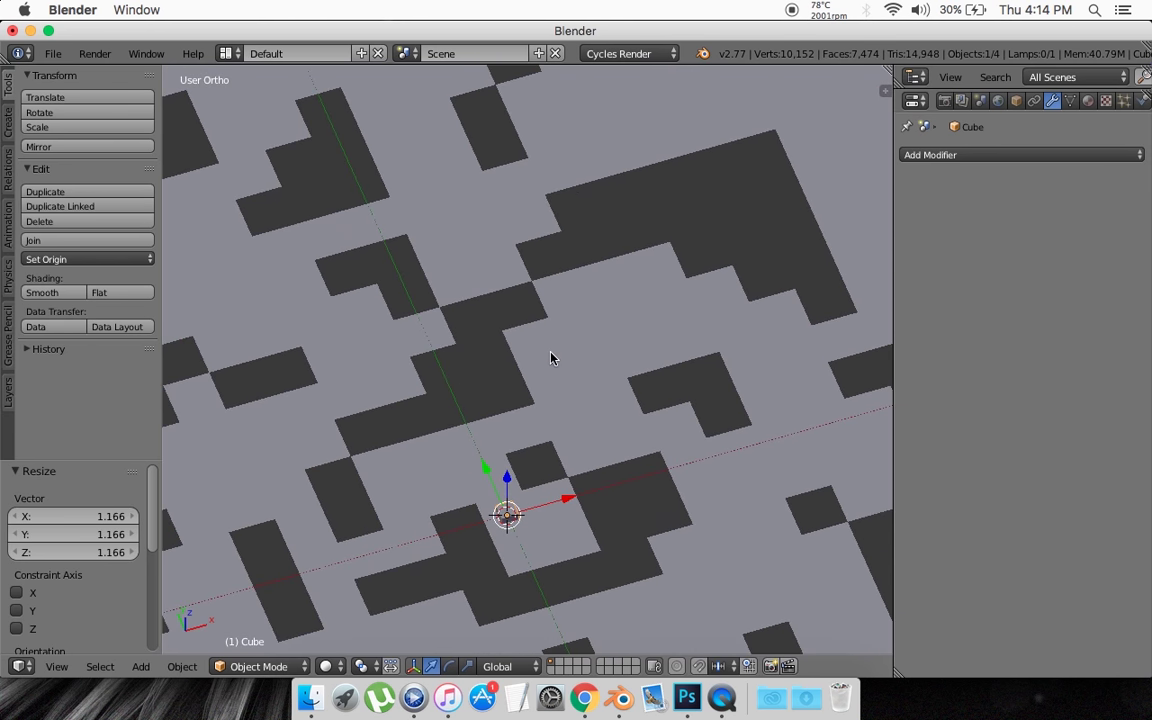
scroll(553, 357, "left", 3)
scroll(553, 357, "down", 4, "shift")
scroll(552, 357, "down", 4)
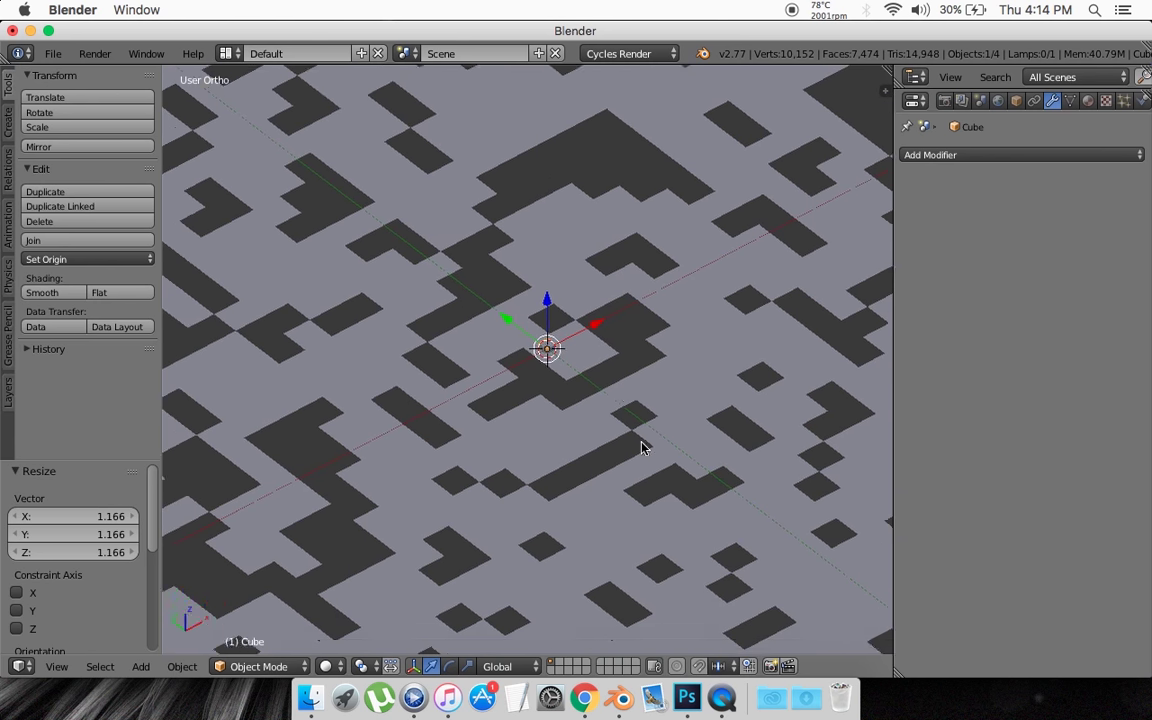
key("s")
key("z")
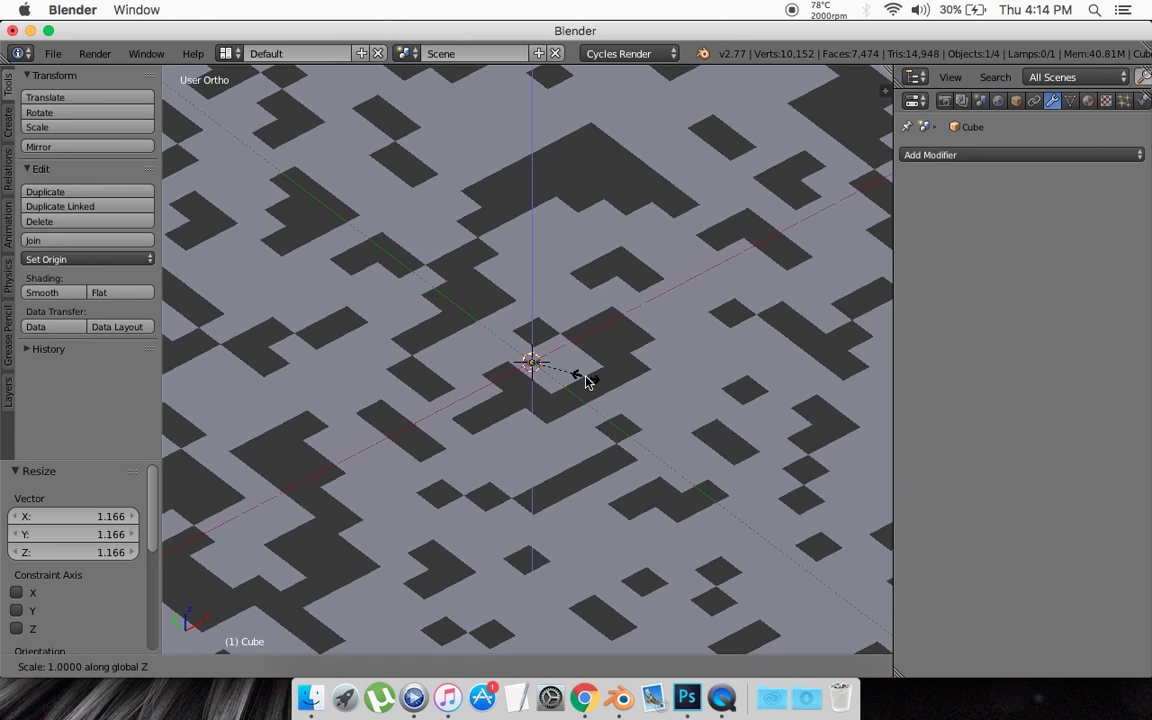
left_click(283, 432)
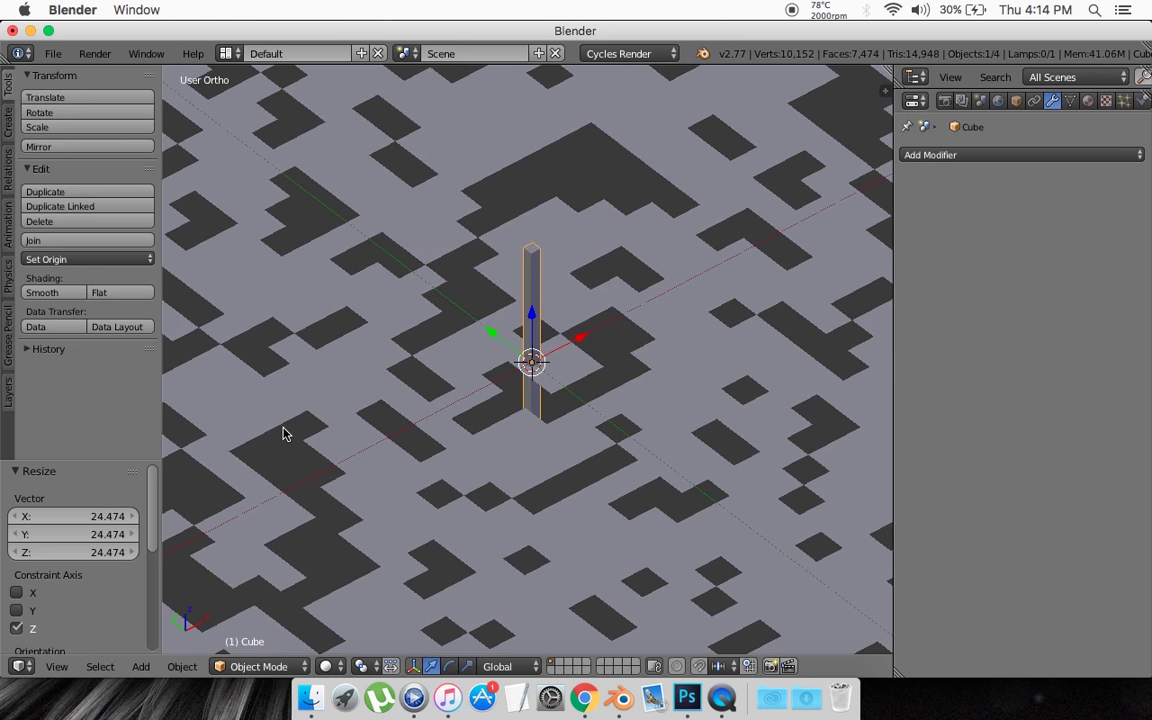
- Move the thin bar up along the Z axis by about 0.085 so its base sits on the plane
scroll(285, 432, "left", 4)
scroll(285, 432, "right", 2, "shift")
left_click_drag(525, 330, 518, 206)
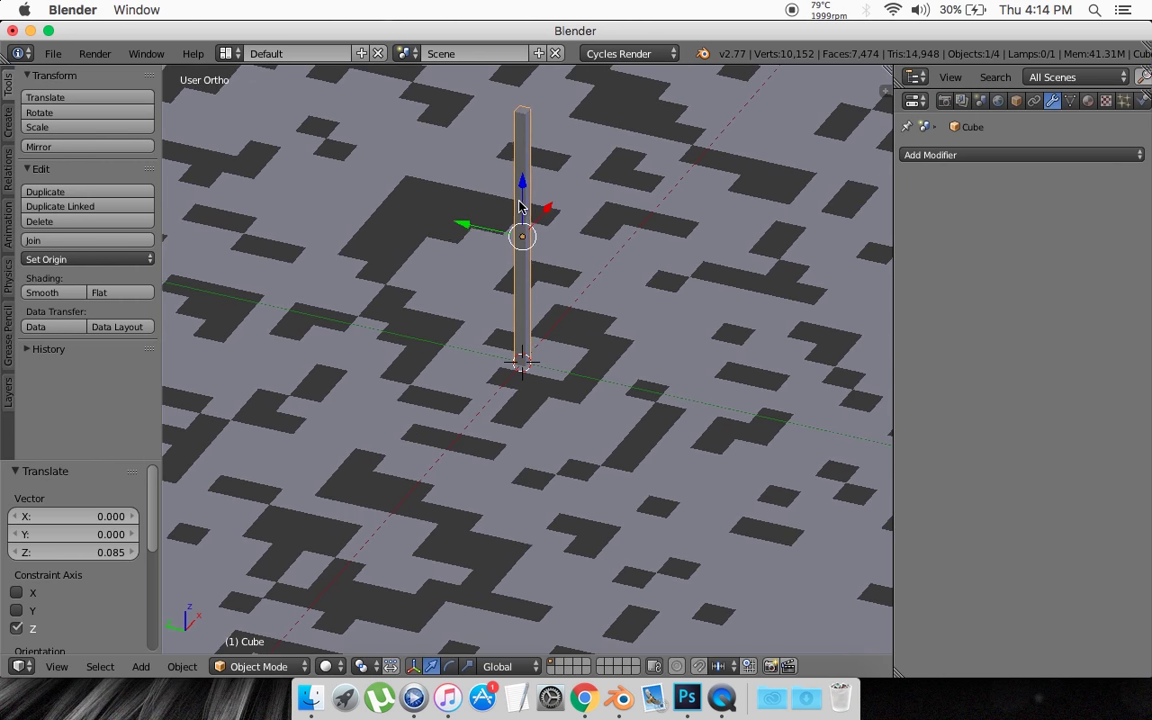
scroll(518, 206, "up", 10)
scroll(518, 206, "left", 2, "shift")
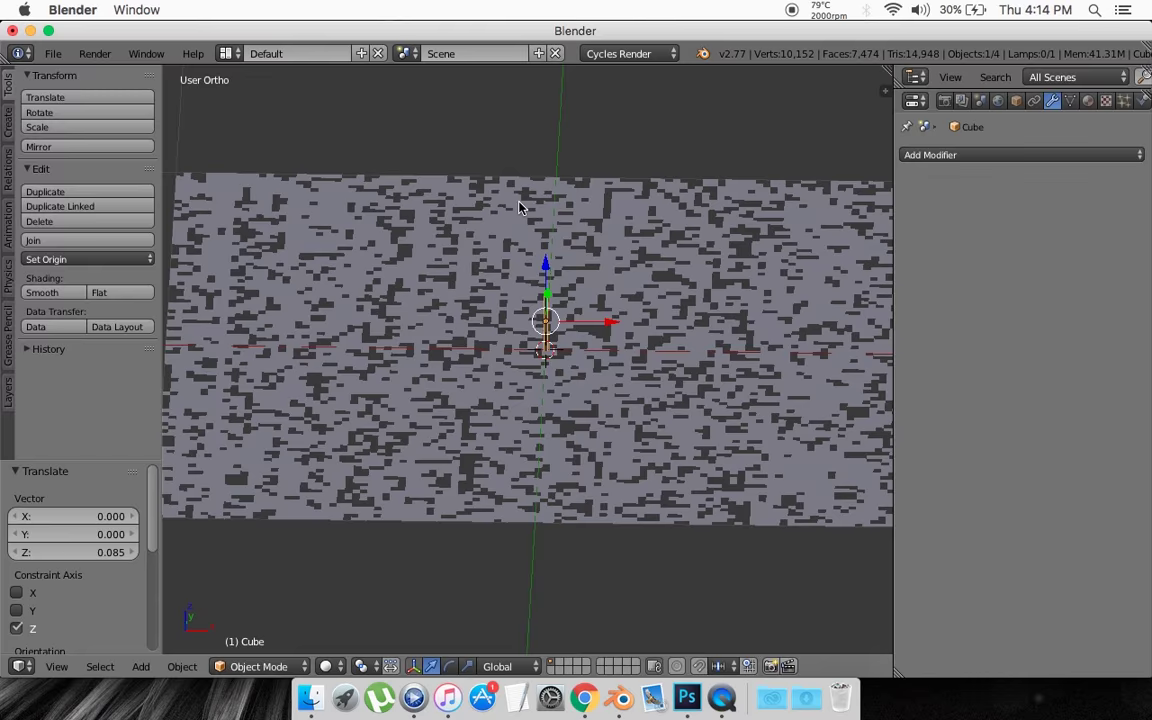
scroll(518, 206, "left", 5)
scroll(518, 206, "right", 5)
scroll(518, 206, "up", 2, "shift")
scroll(518, 206, "down", 5)
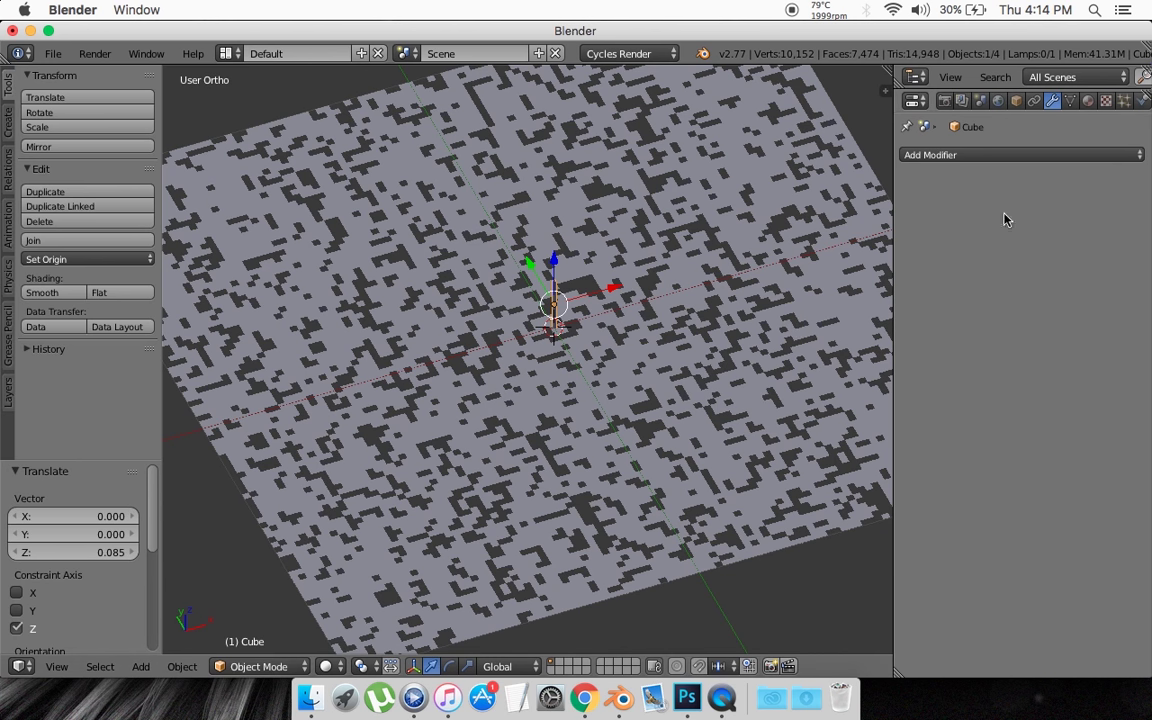
- Create a Diffuse BSDF material named abstract on the thin bar and use an Image Texture for its color
left_click(1088, 101)
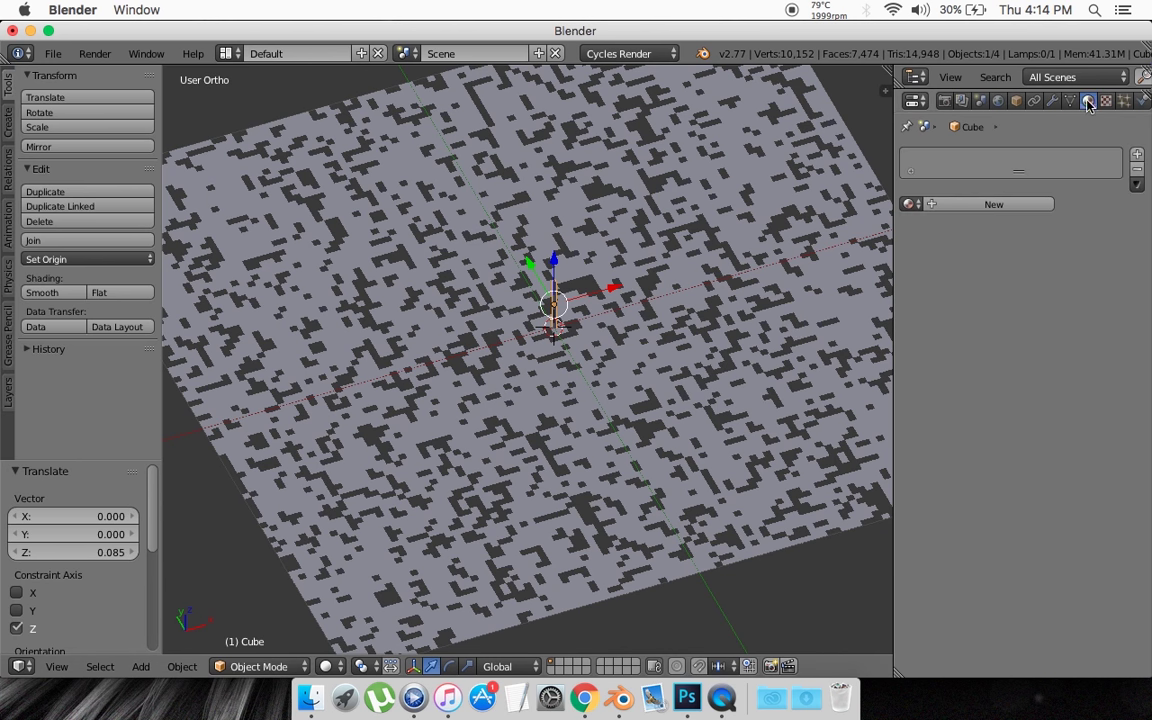
left_click(1016, 205)
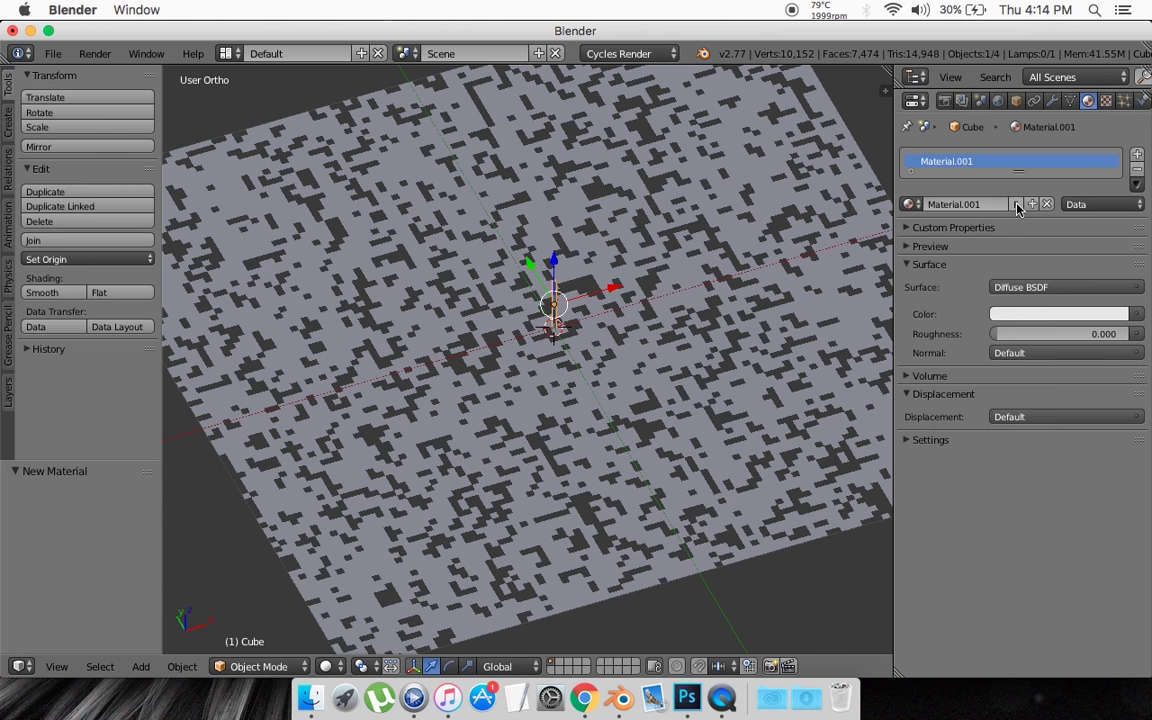
double_click(937, 165)
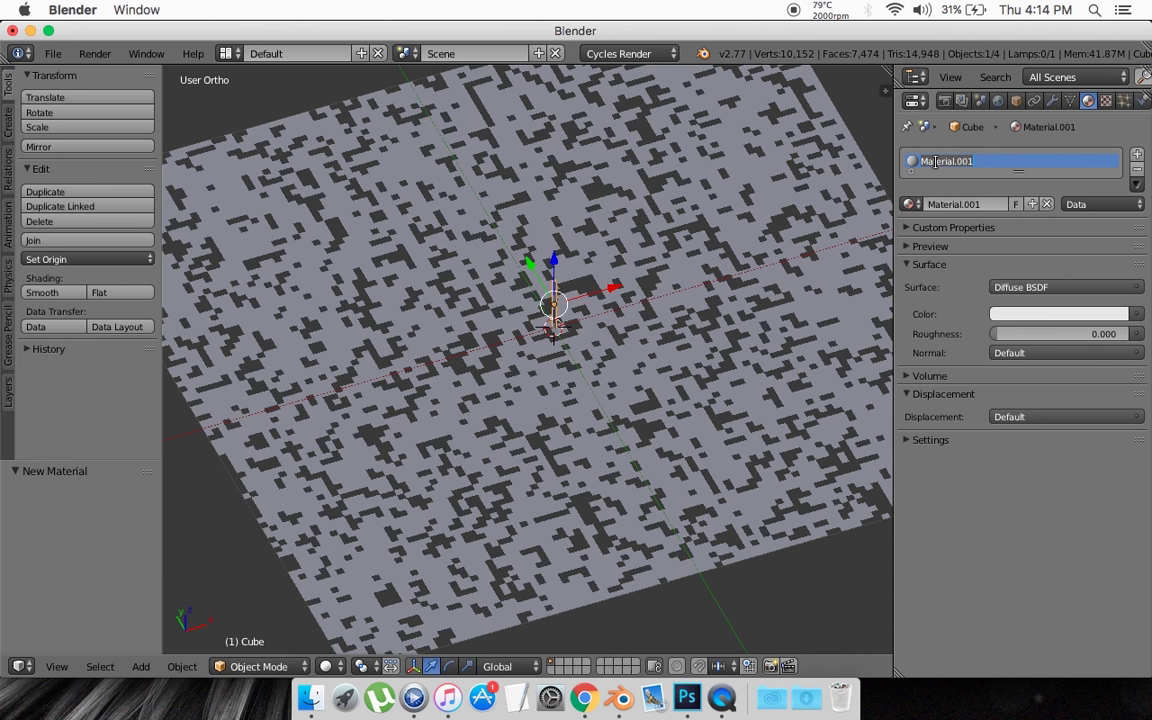
type("abstract")
key("Return")
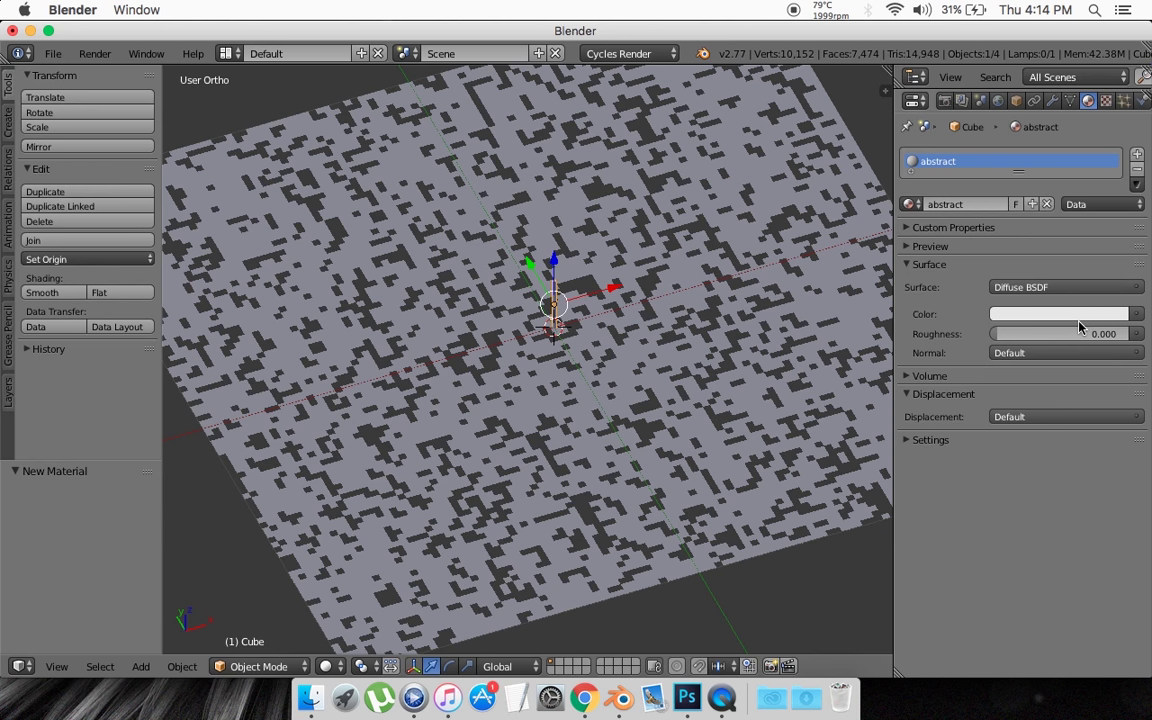
left_click(1137, 317)
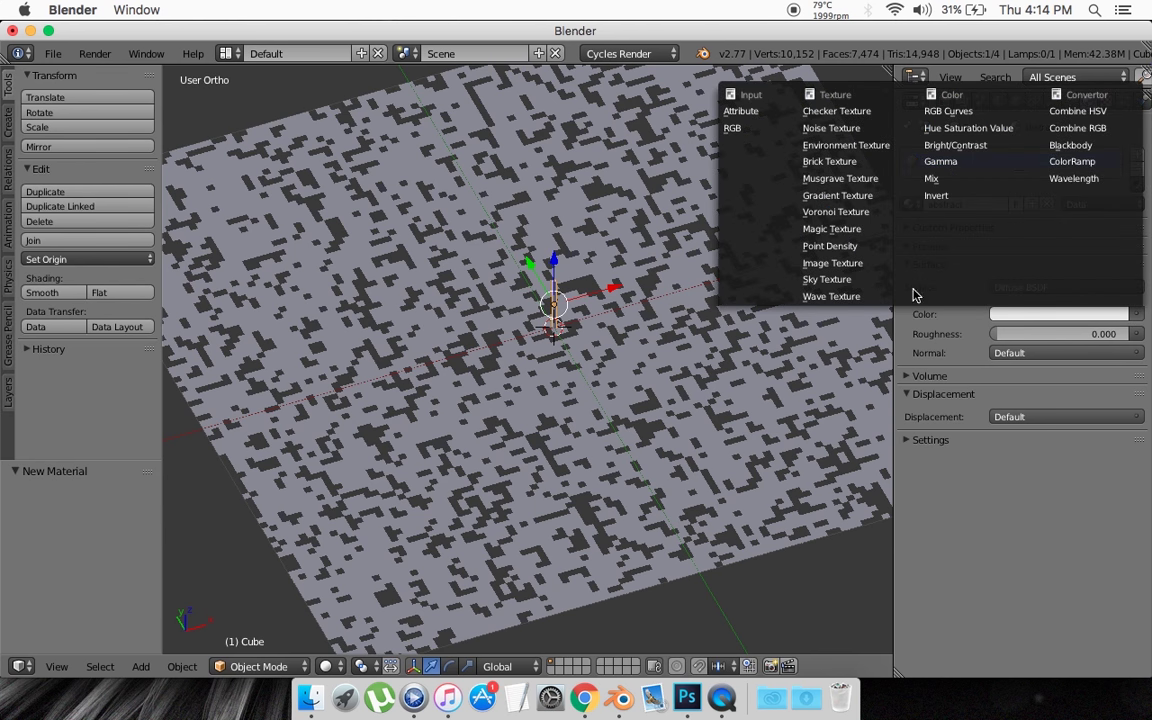
left_click(862, 264)
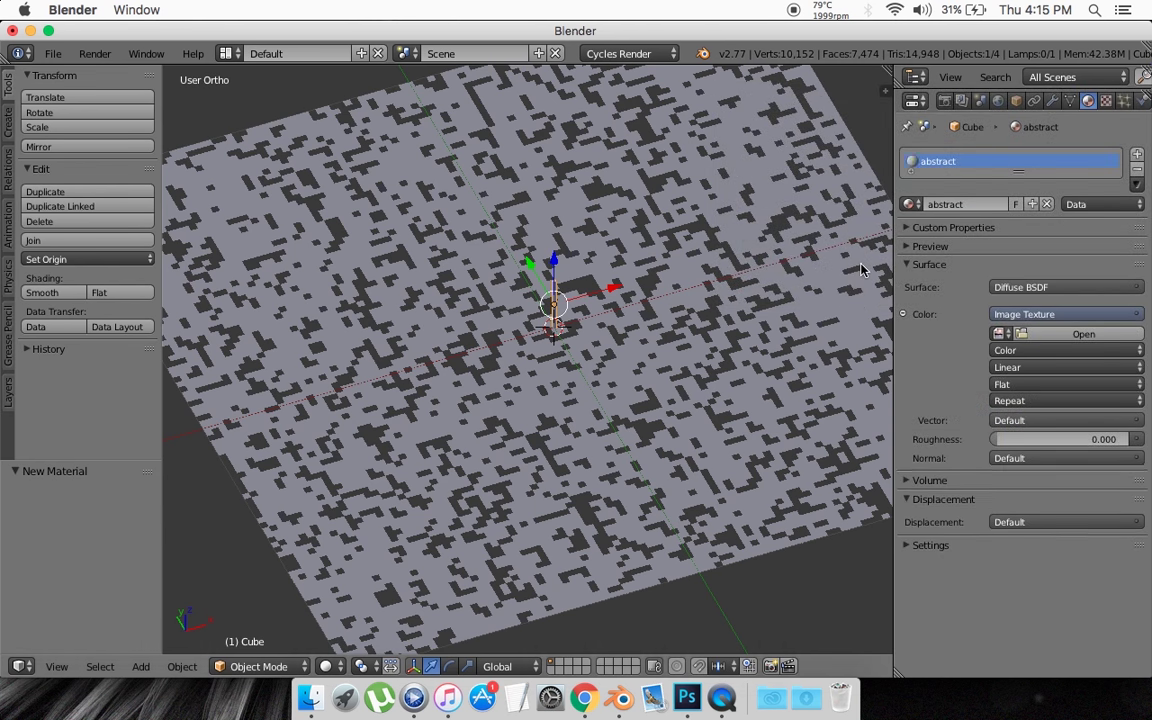
- Load the colour painting Abastract.jpg from the Downloads folder into the abstract material's Image Texture
left_click(1078, 338)
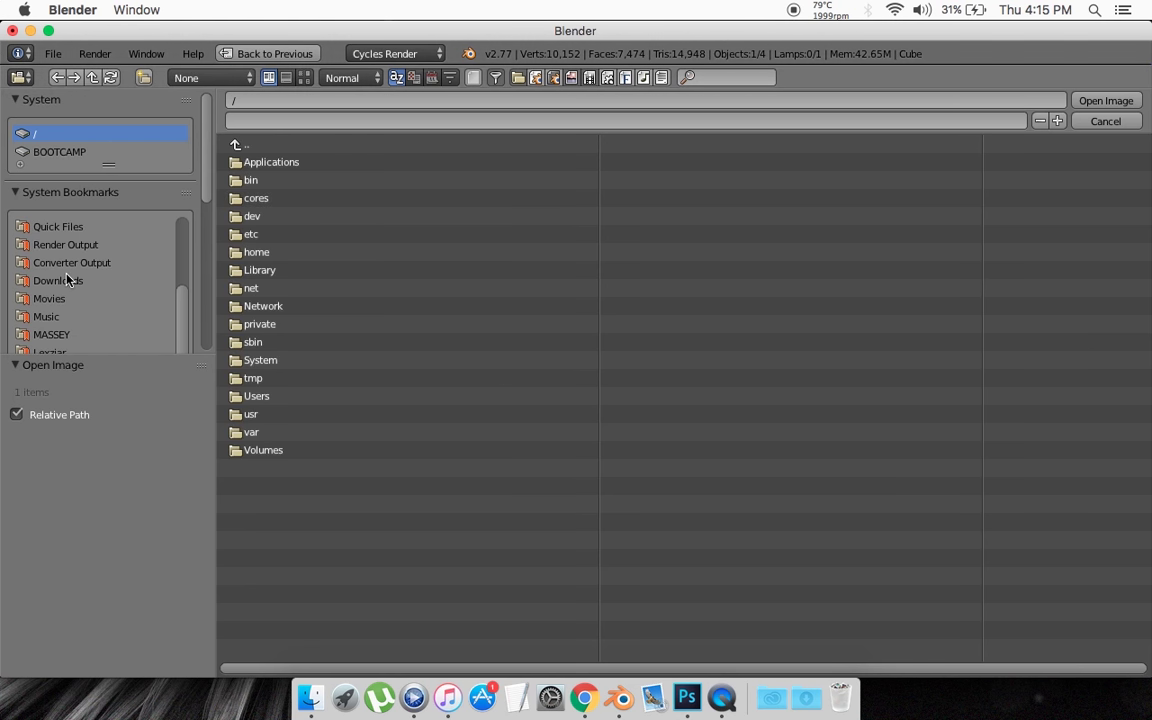
left_click(62, 280)
left_click(305, 77)
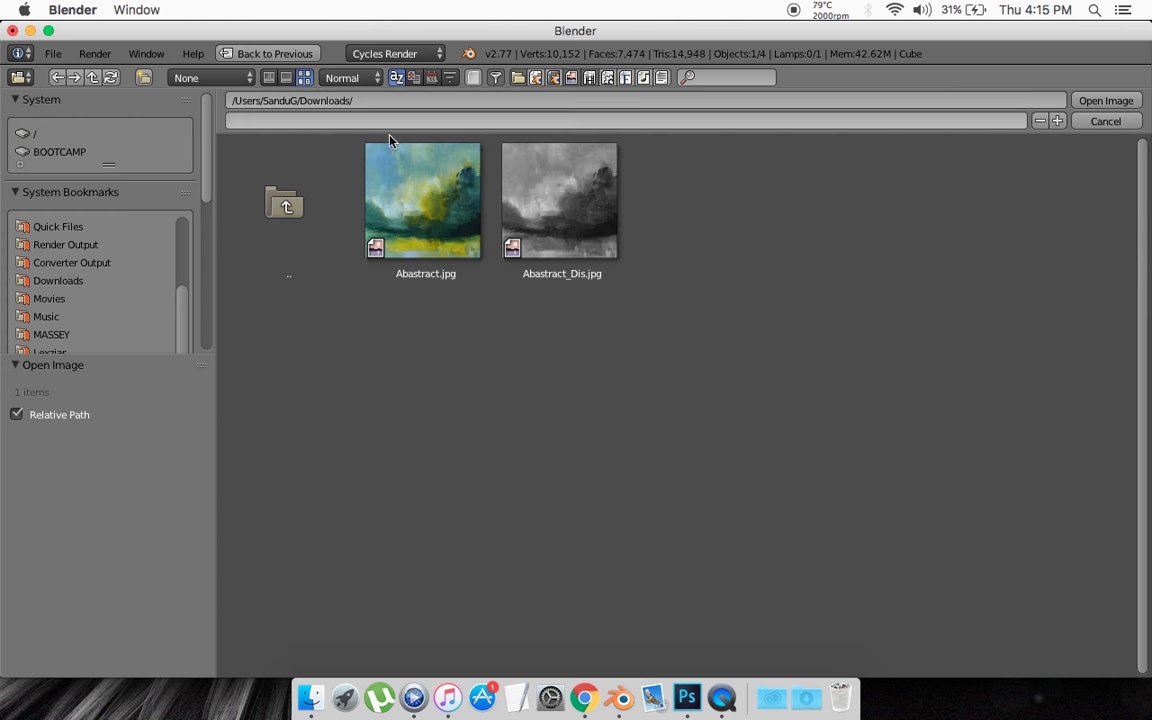
left_click(435, 240)
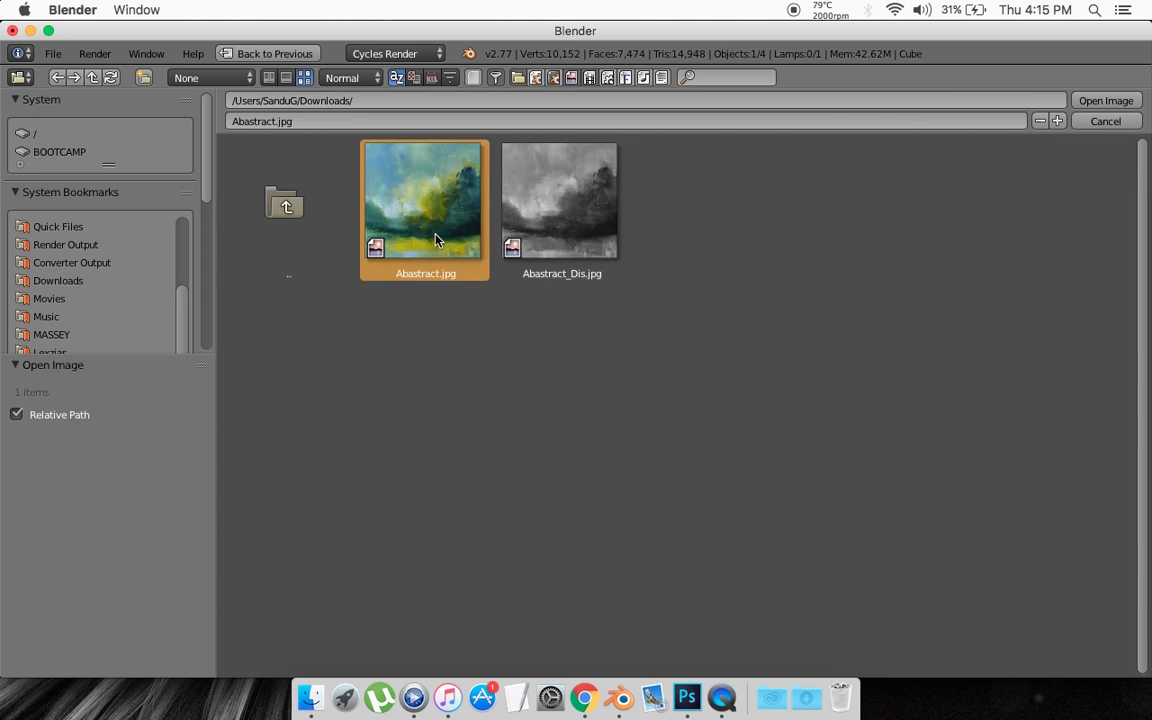
left_click(1118, 101)
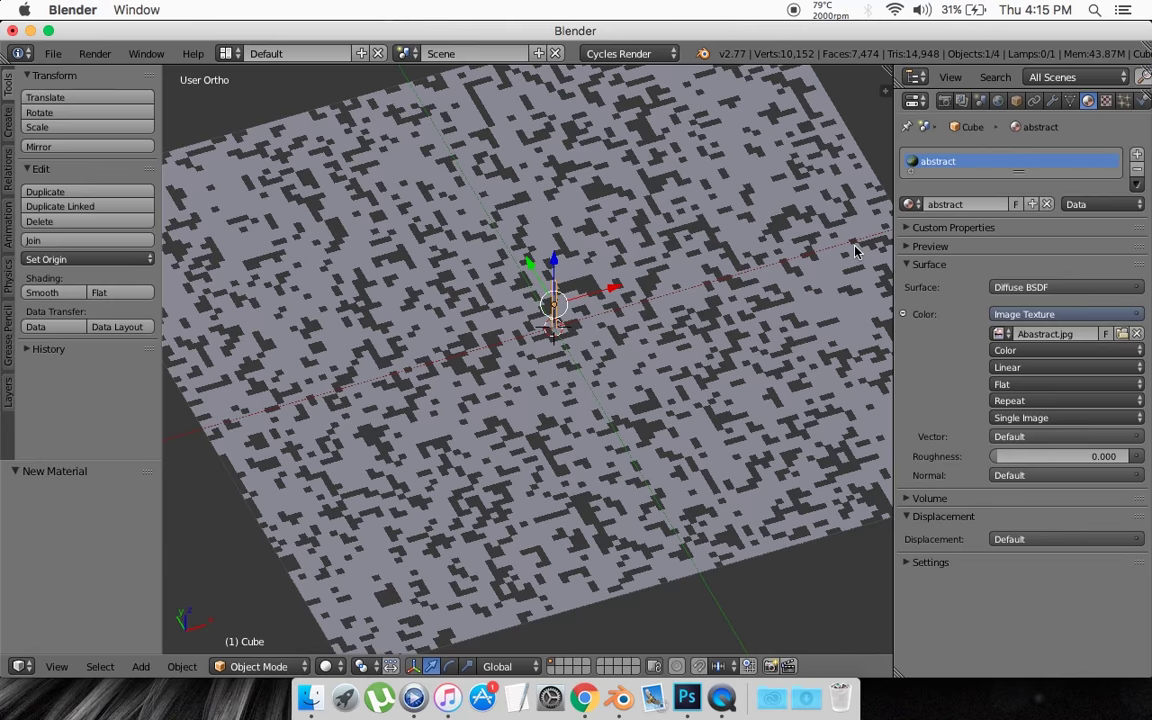
- Replace the 3D View with the Node Editor and move the Image Texture node away from the Diffuse BSDF node
middle_click_drag(745, 300, 500, 383)
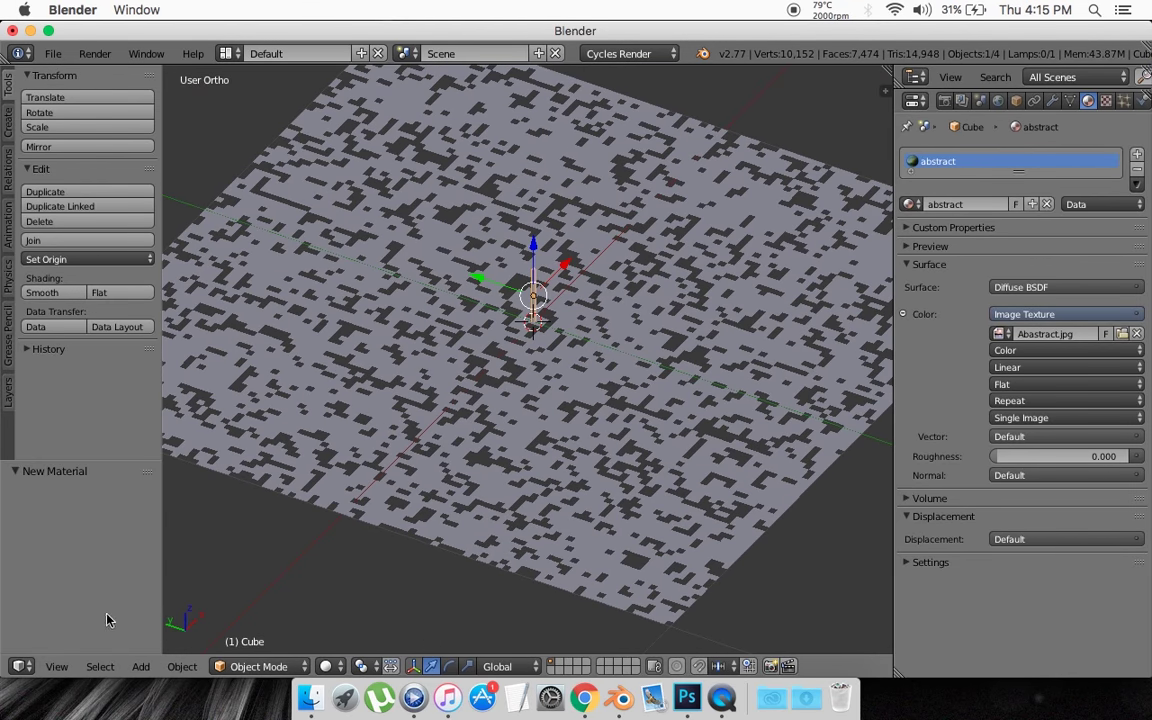
left_click(19, 666)
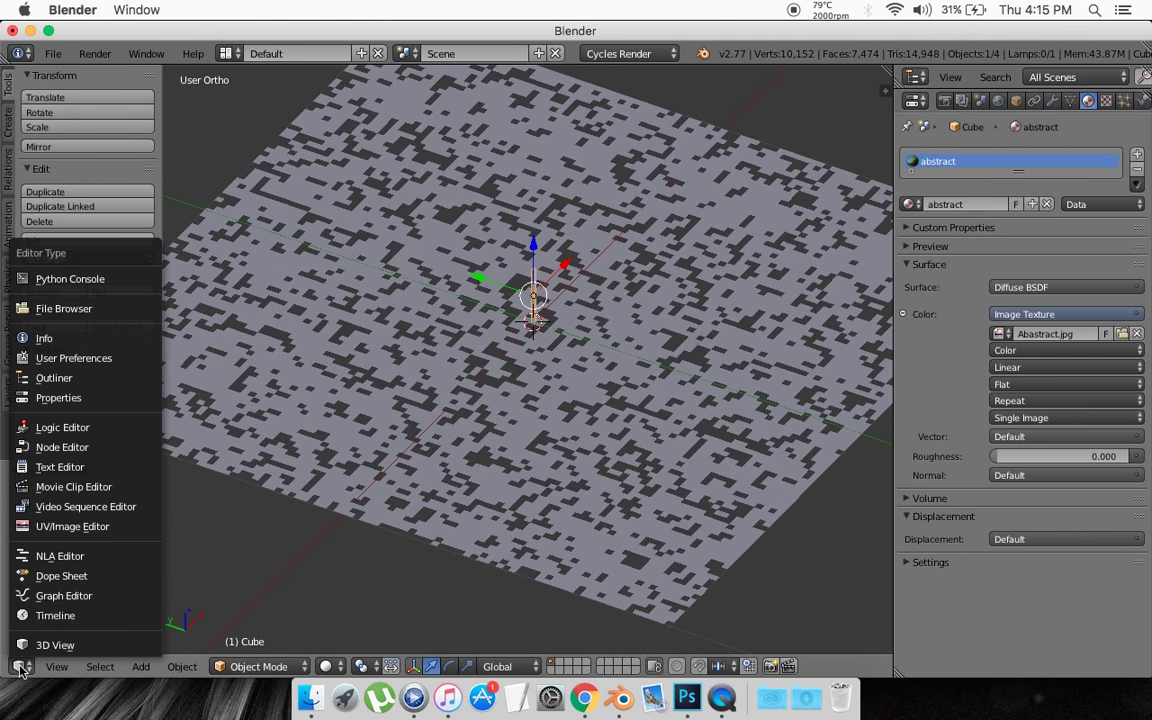
left_click(82, 450)
scroll(303, 423, "left", 3)
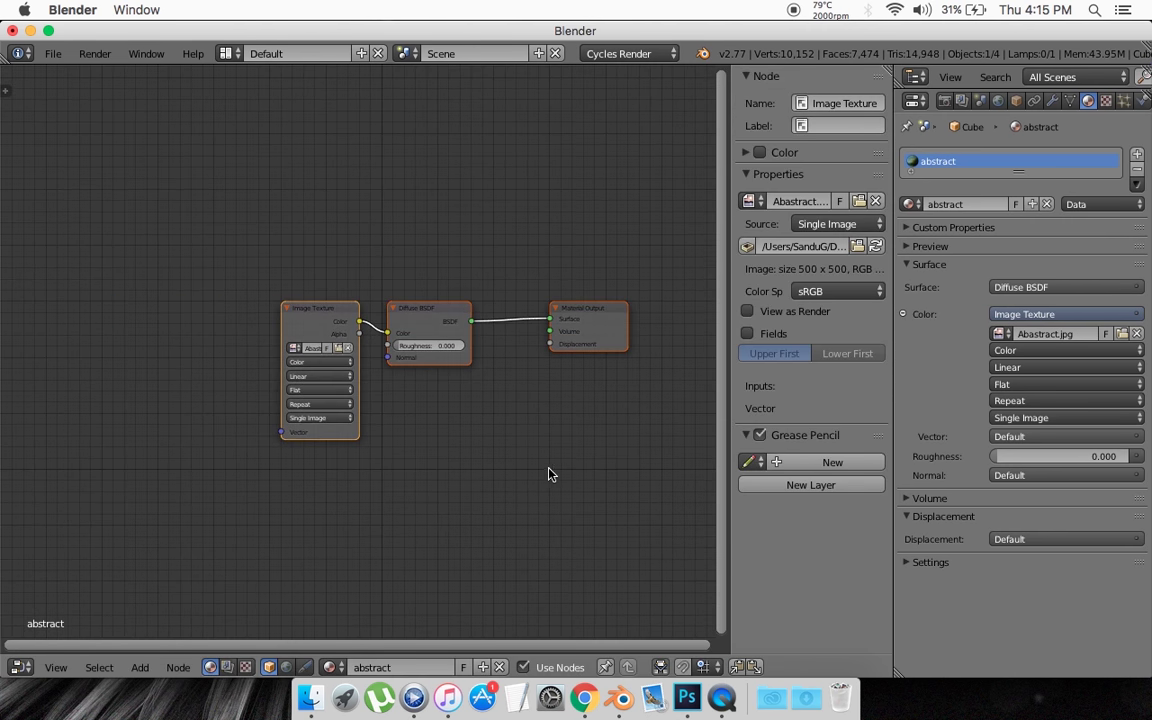
left_click_drag(342, 301, 287, 284)
scroll(451, 385, "left", 3)
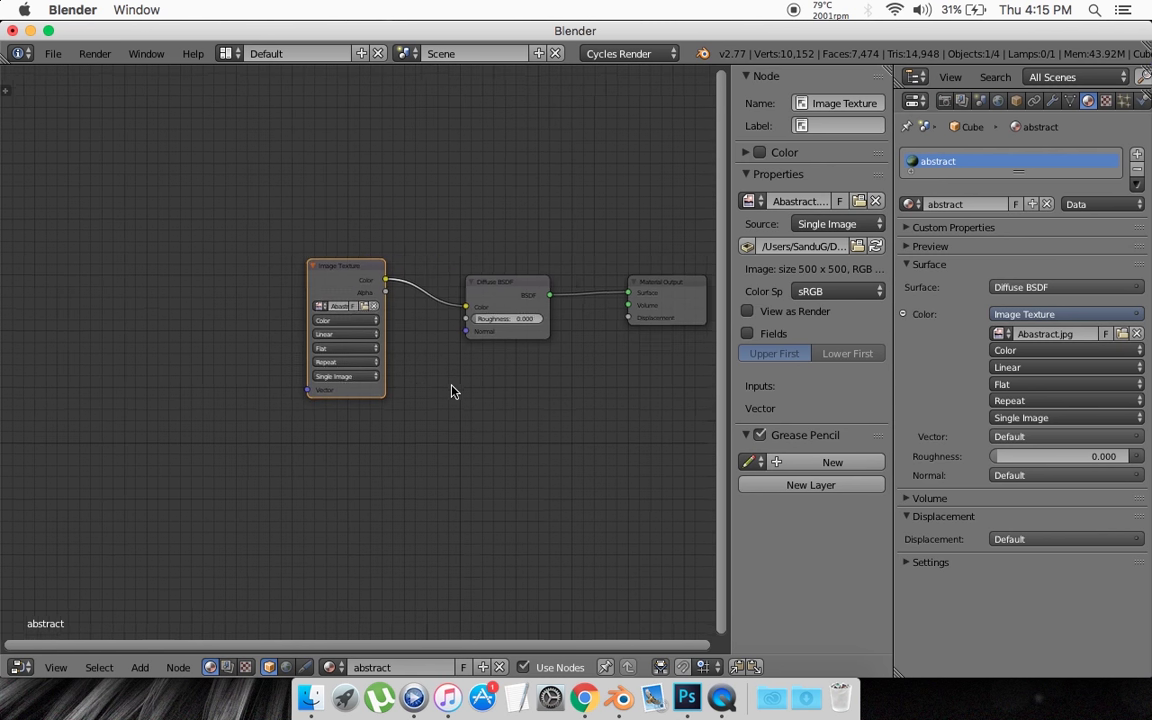
- Add a Mapping node of type Texture and connect its Vector output to the Image Texture's Vector input
key("shift+a")
left_click(128, 332)
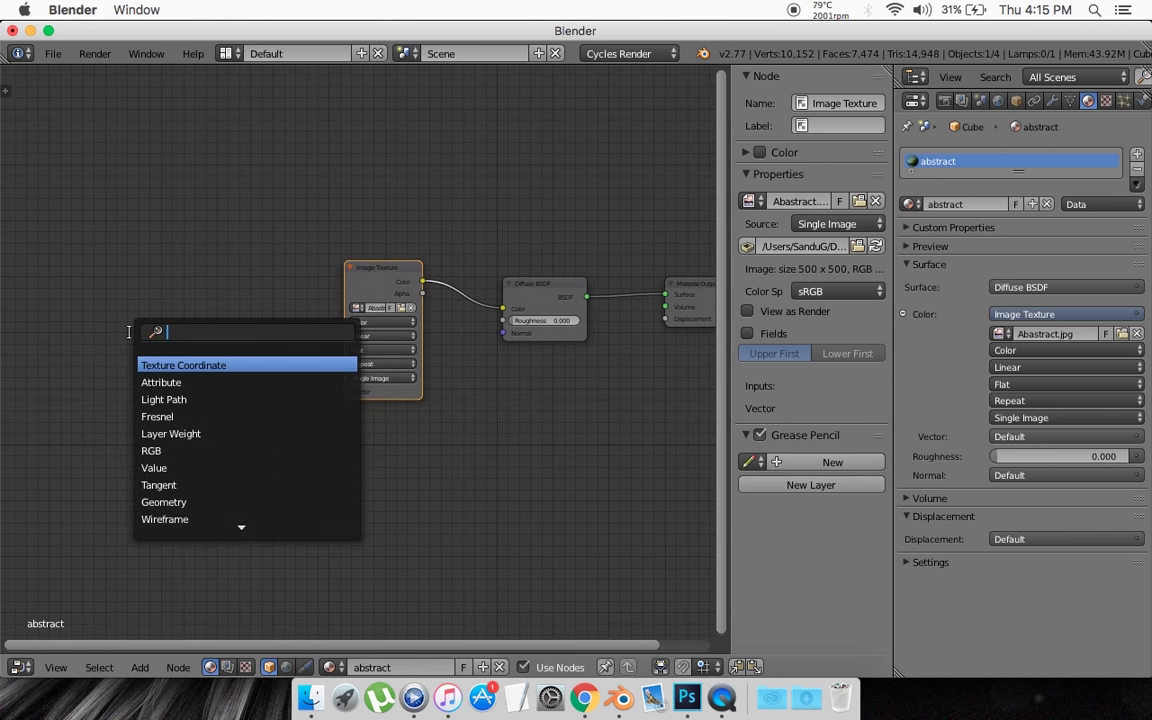
type("mapp")
key("Return")
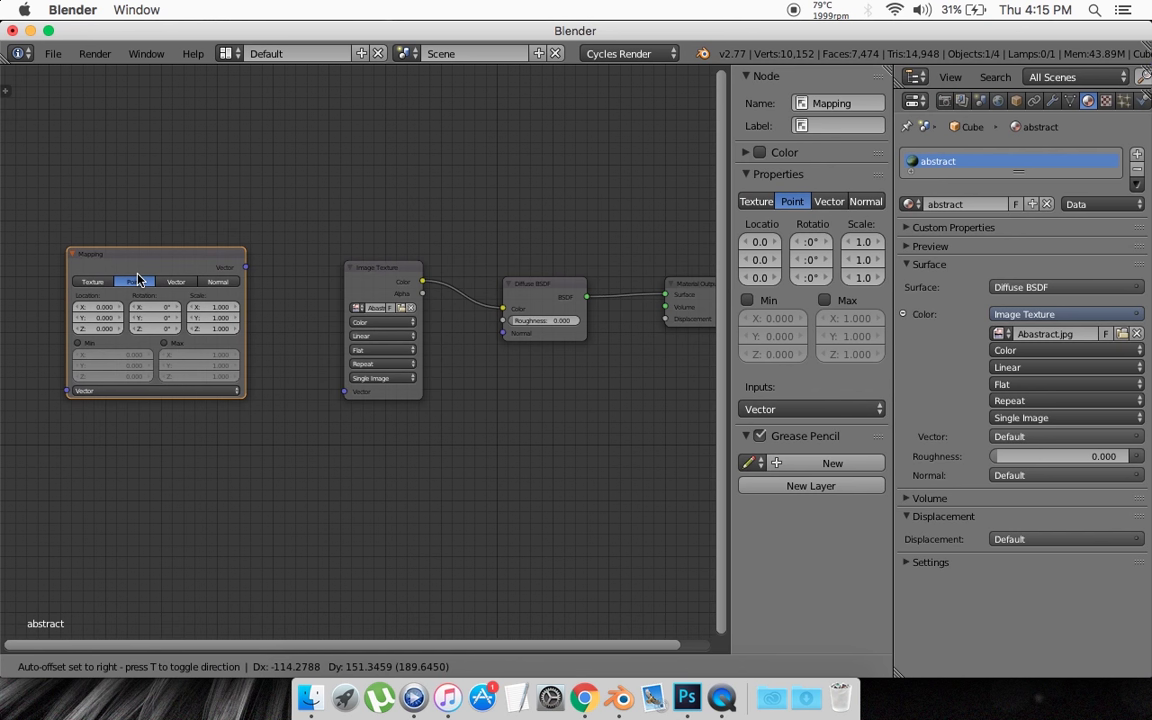
left_click(144, 278)
left_click_drag(248, 268, 344, 391)
scroll(342, 394, "left", 5)
scroll(342, 396, "left", 1)
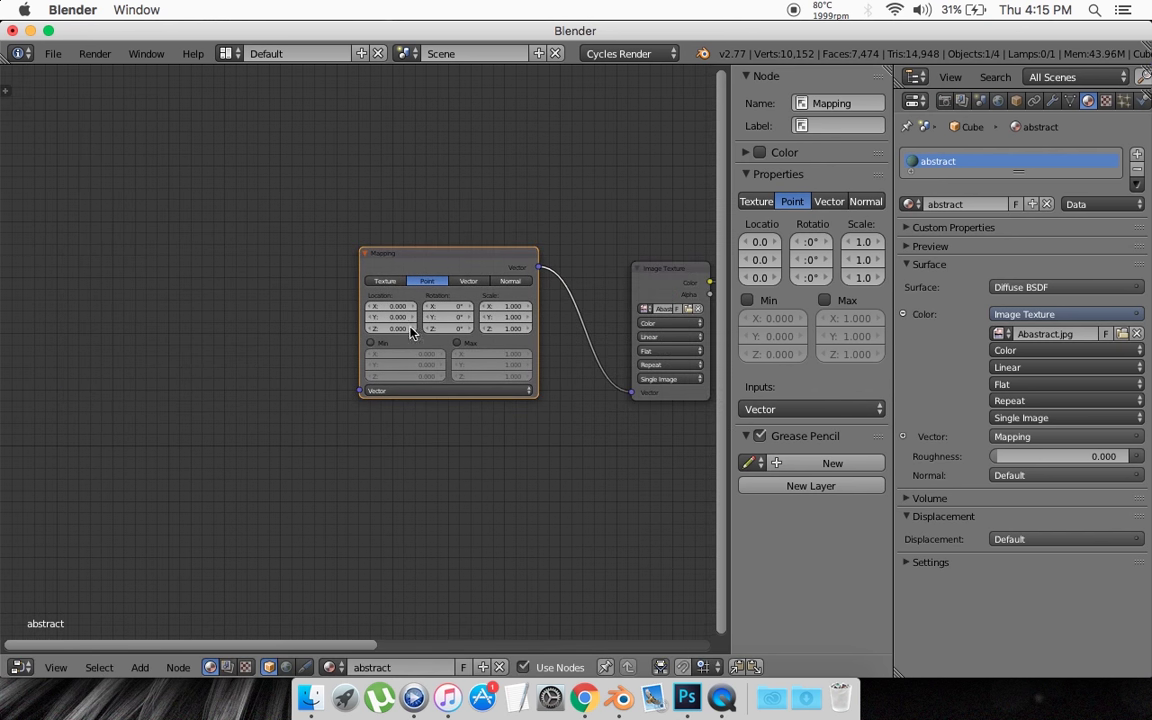
scroll(381, 287, "up", 2)
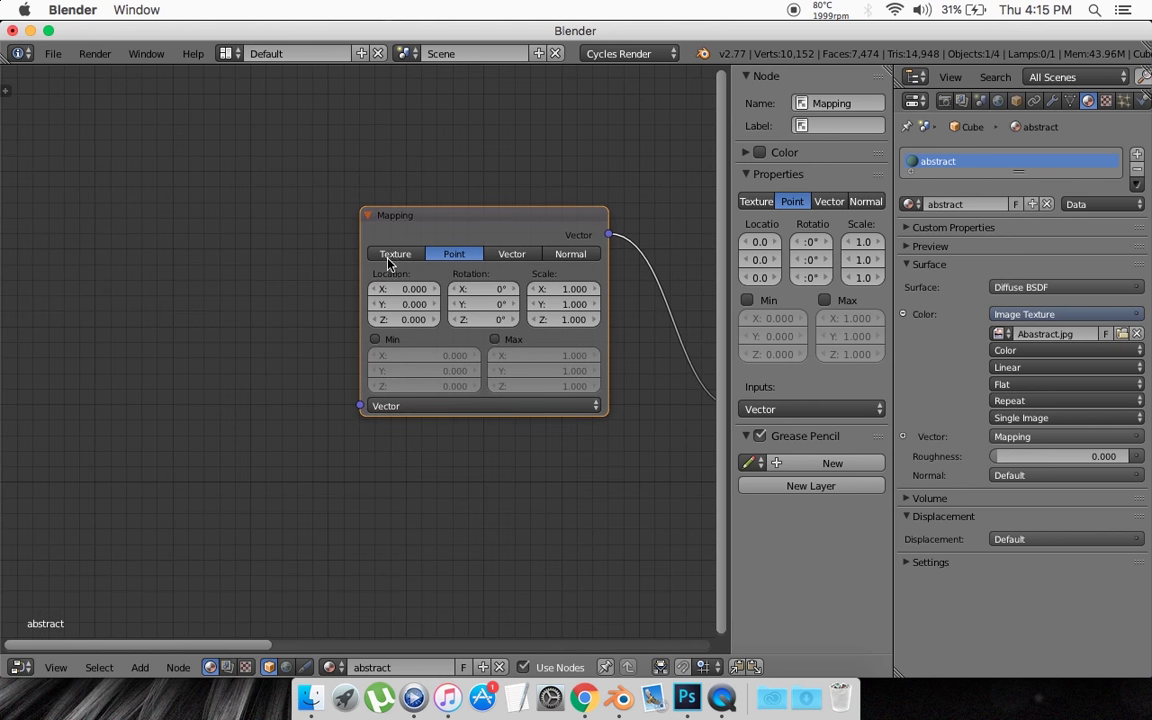
left_click(392, 255)
- Add an Object Info node and connect its Location output to the Mapping node's Vector input
key("shift+a")
left_click(146, 282)
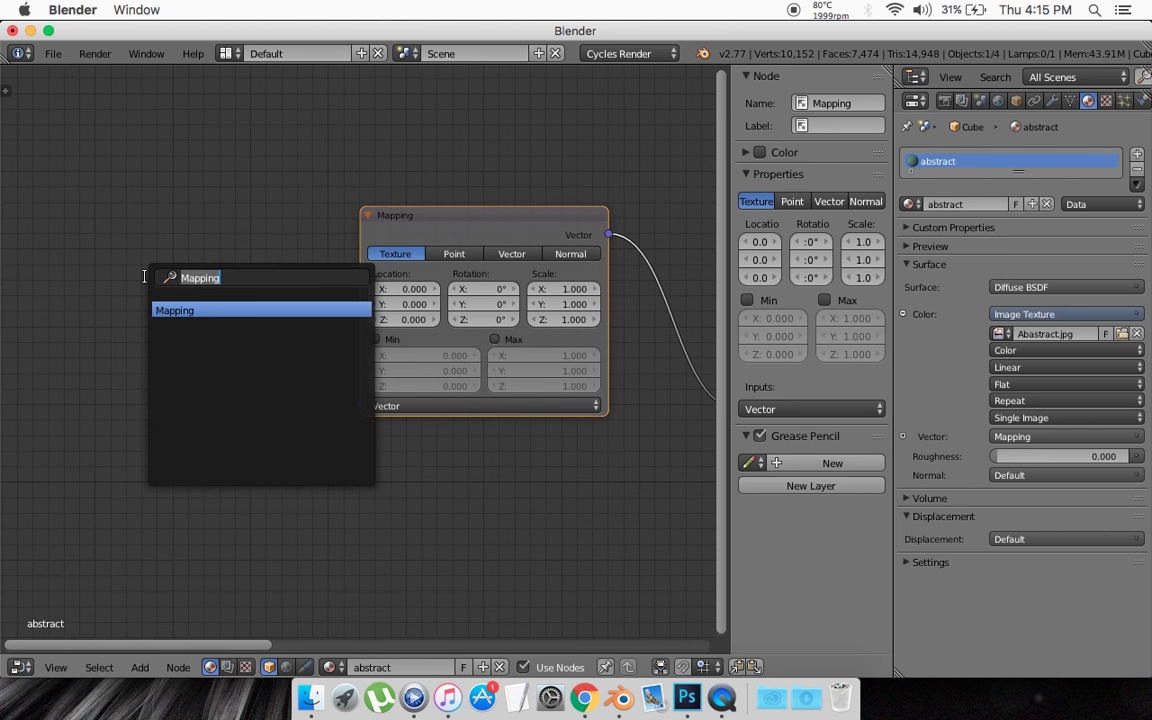
type("obj")
key("Return")
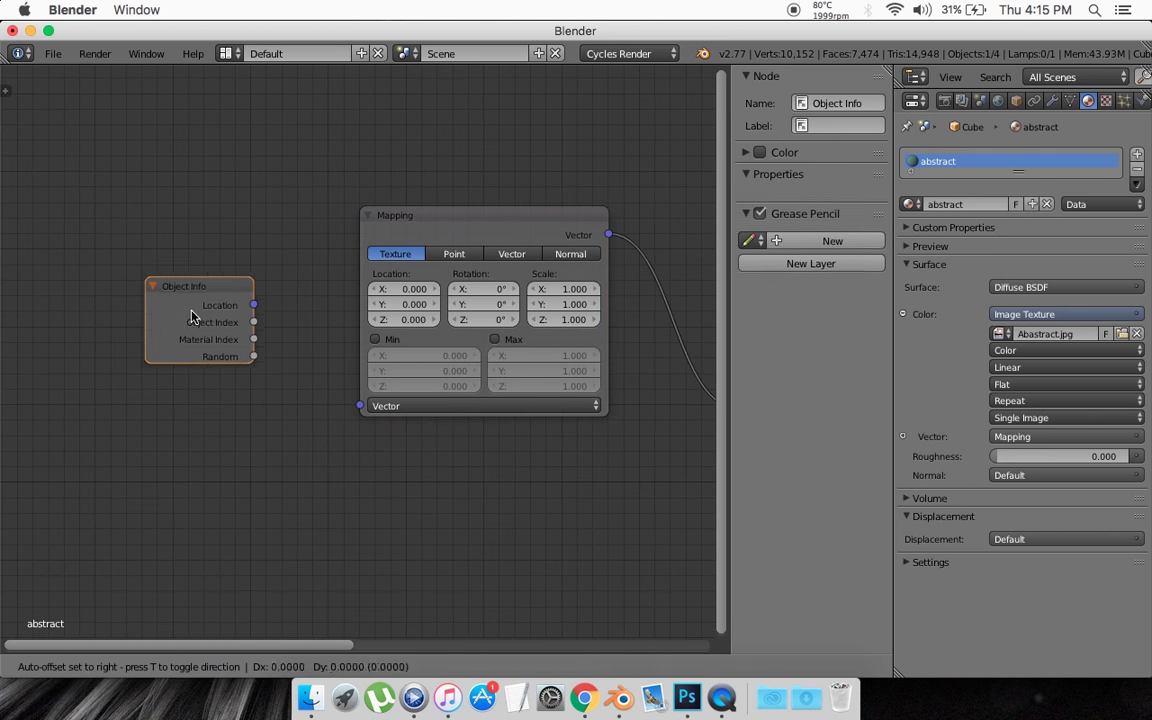
left_click(138, 262)
left_click_drag(219, 287, 362, 405)
- Move the Material Output node away from the Diffuse BSDF and raise the Diffuse BSDF node to make room between them
scroll(365, 403, "down", 5)
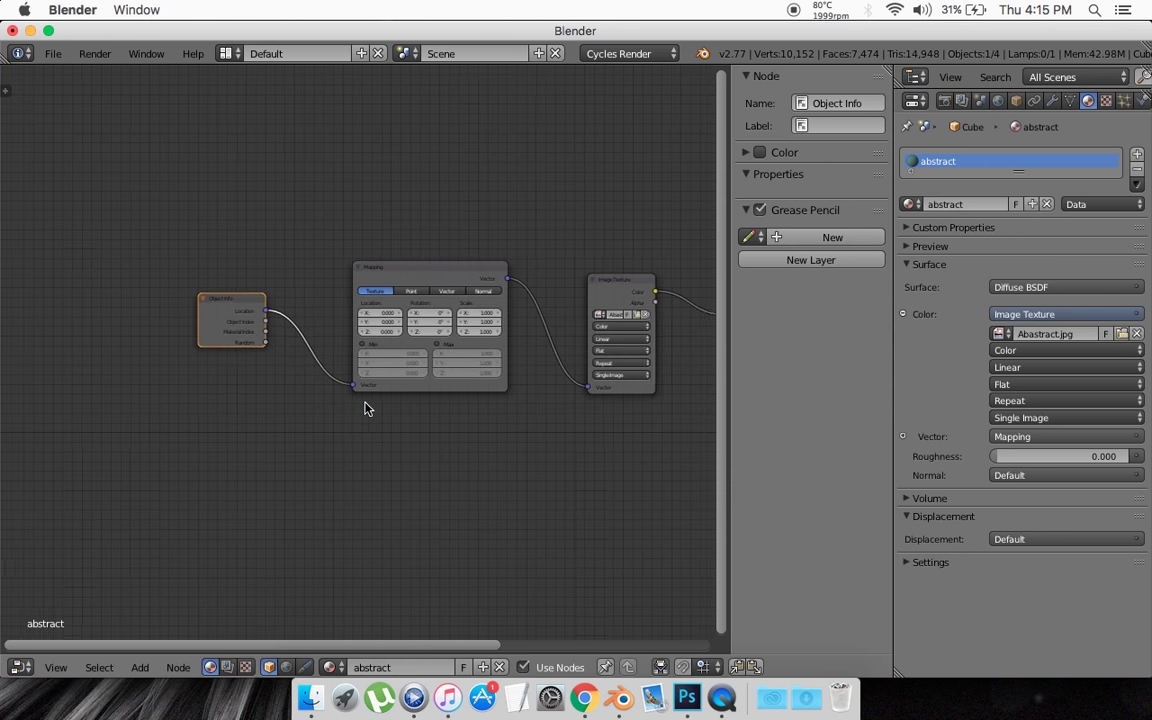
scroll(365, 403, "right", 8)
scroll(365, 403, "left", 3)
scroll(366, 398, "up", 2)
scroll(366, 398, "right", 3)
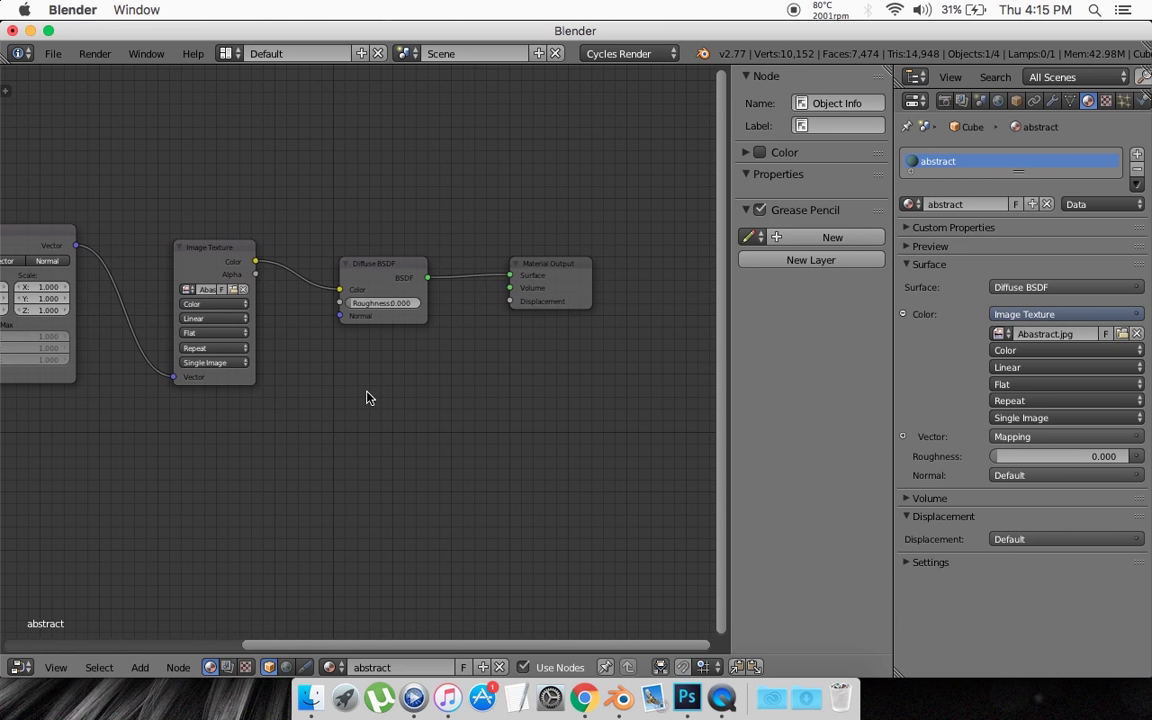
left_click_drag(567, 277, 672, 256)
left_click(364, 272)
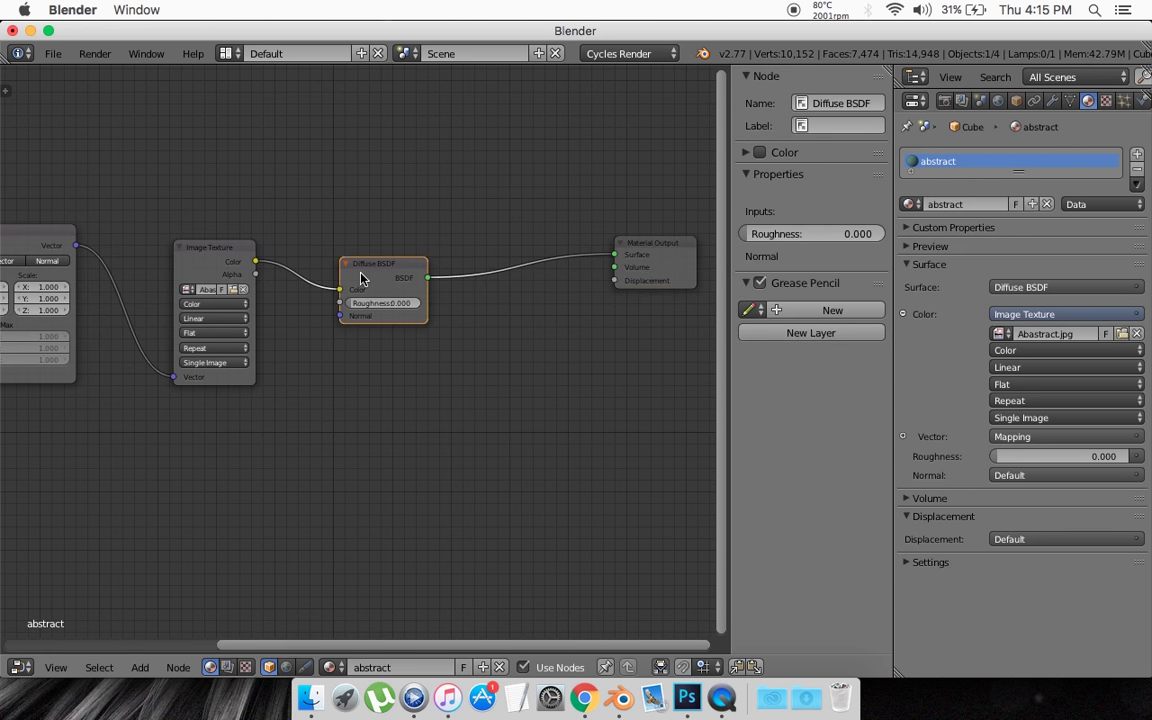
left_click_drag(360, 262, 361, 228)
- Insert a Mix Shader between the Diffuse BSDF and the Material Output and set its Fac to 0.1
key("shift+a")
left_click(456, 342)
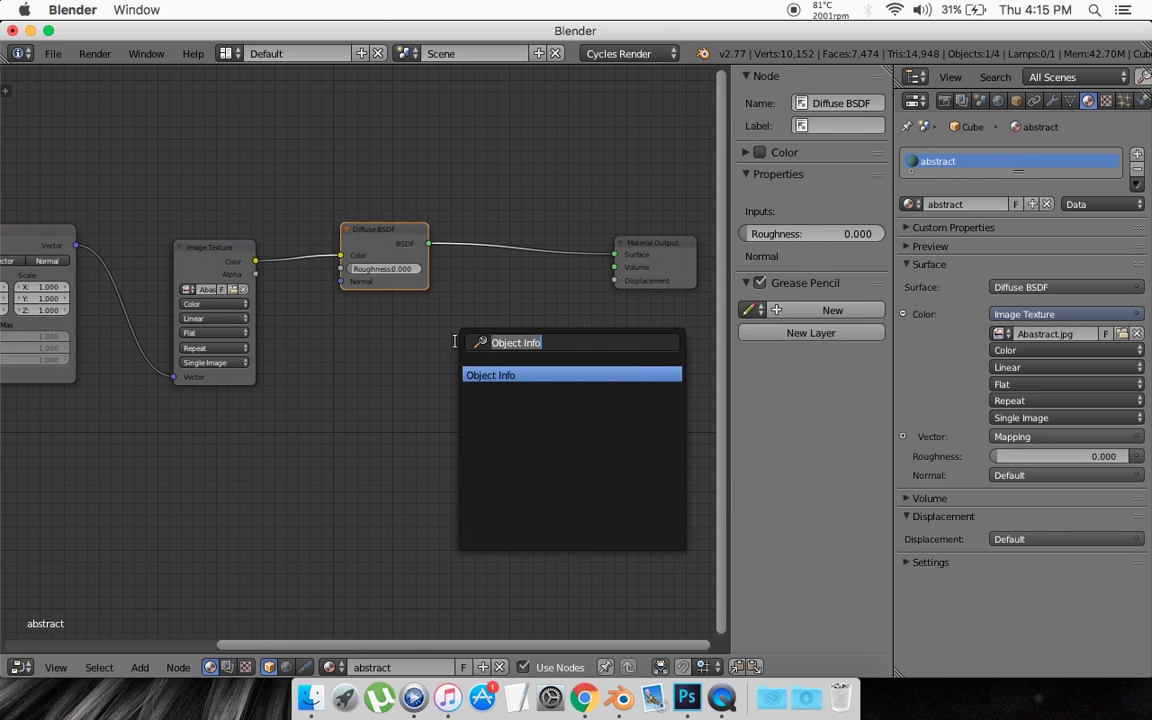
type("mix")
left_click(521, 376)
left_click(530, 268)
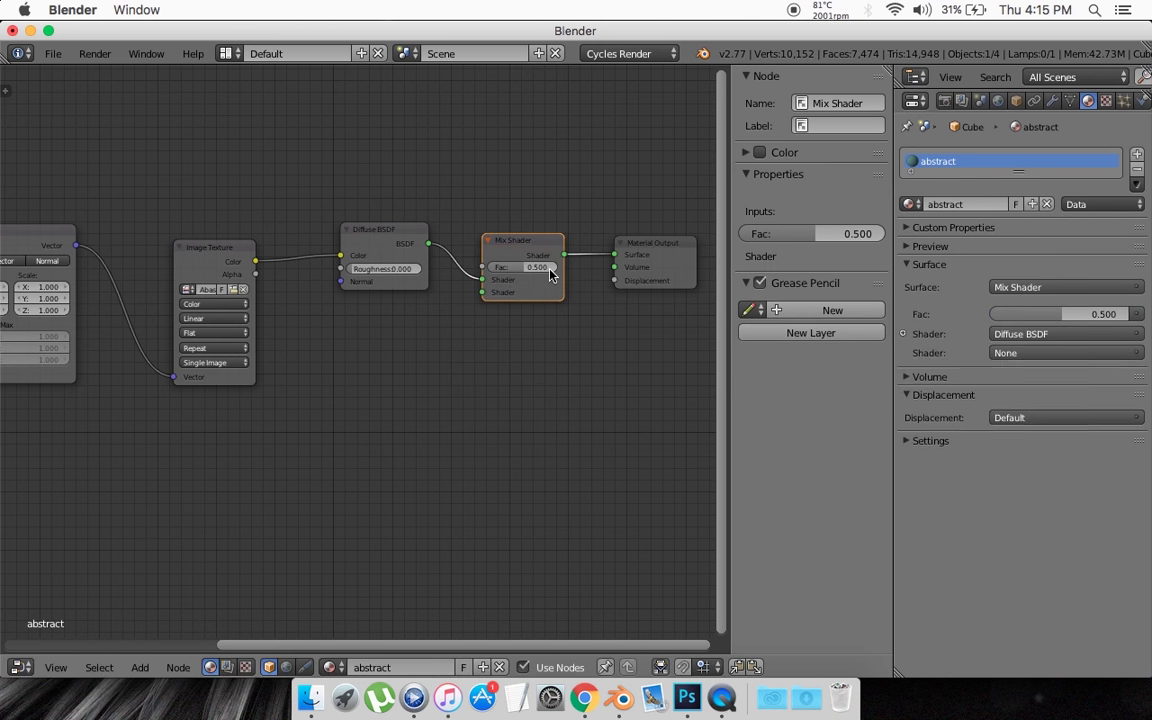
left_click(522, 267)
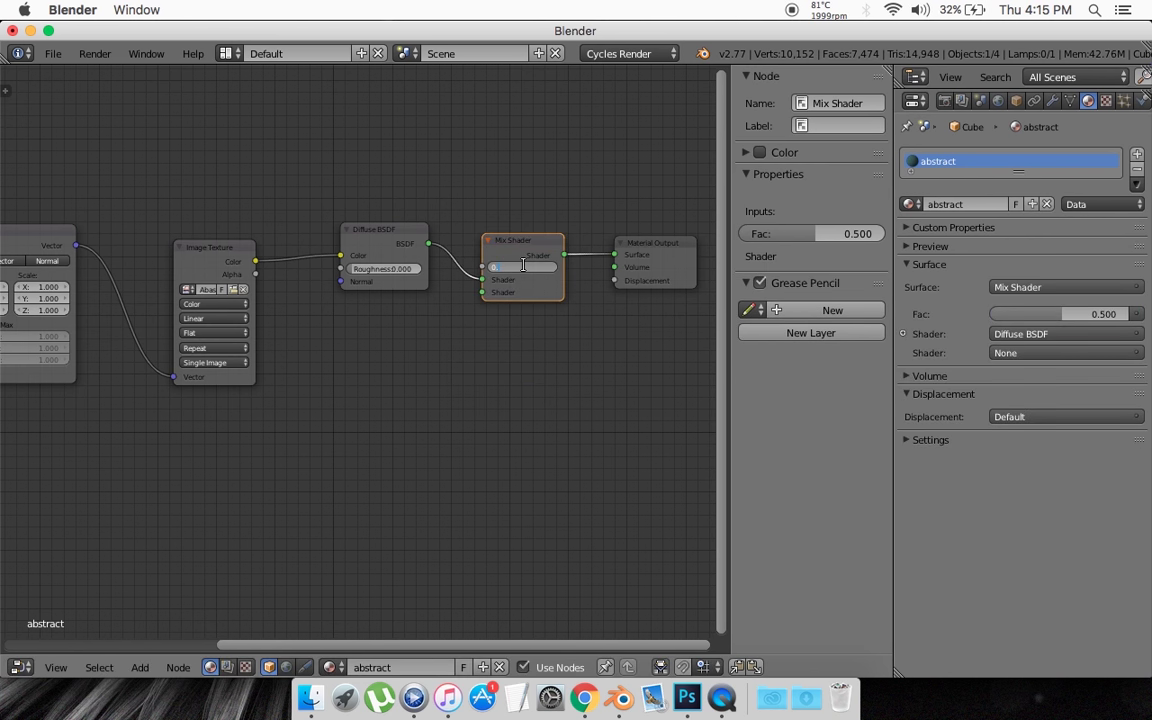
type("0.1")
key("Return")
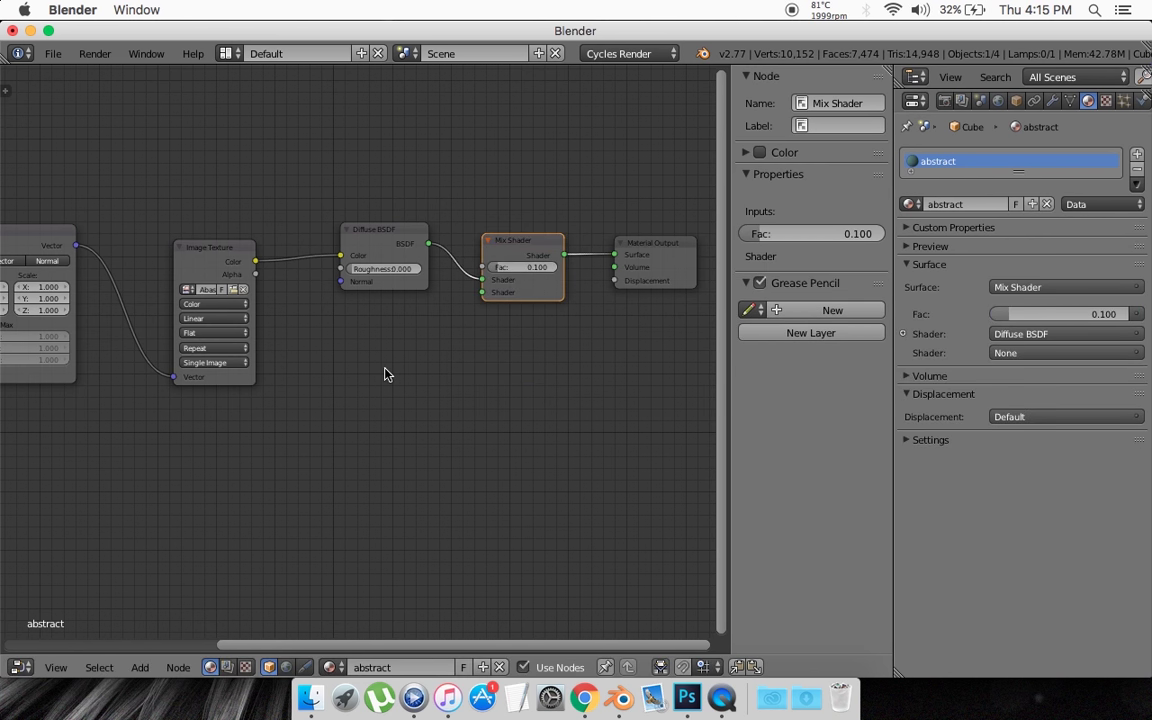
- Add a Glossy BSDF node below the Diffuse BSDF and connect it to the Mix Shader's second Shader input
key("shift+a")
left_click(386, 372)
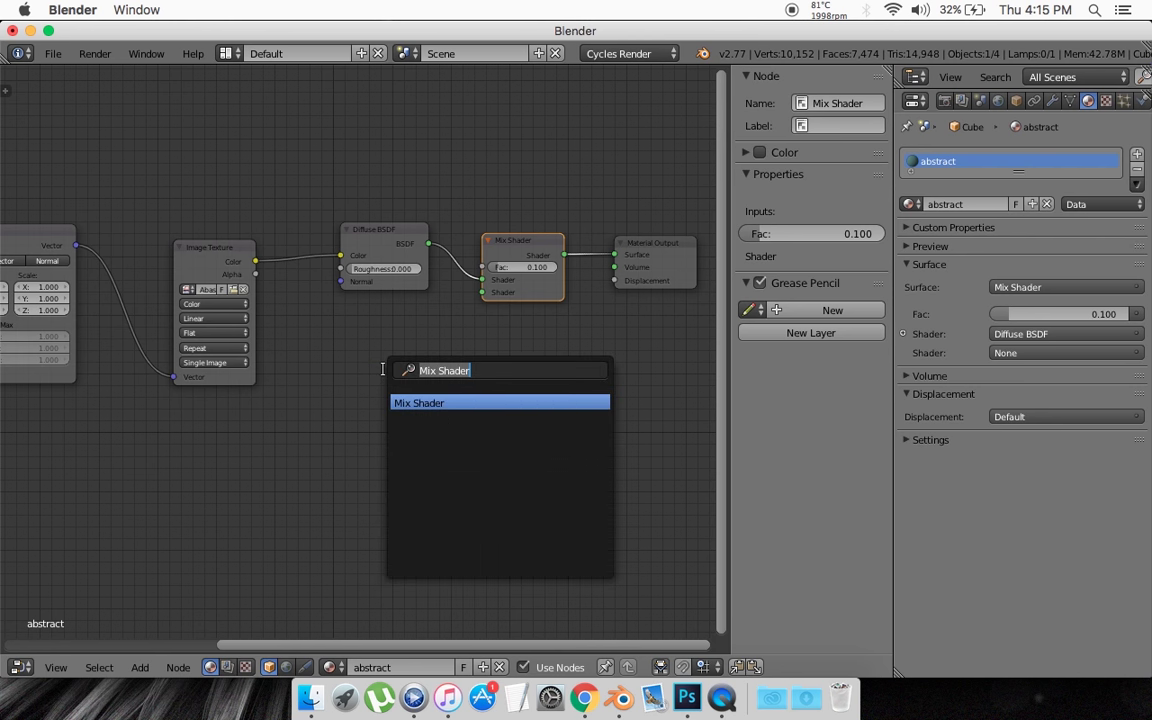
type("glos")
left_click(408, 403)
left_click(345, 375)
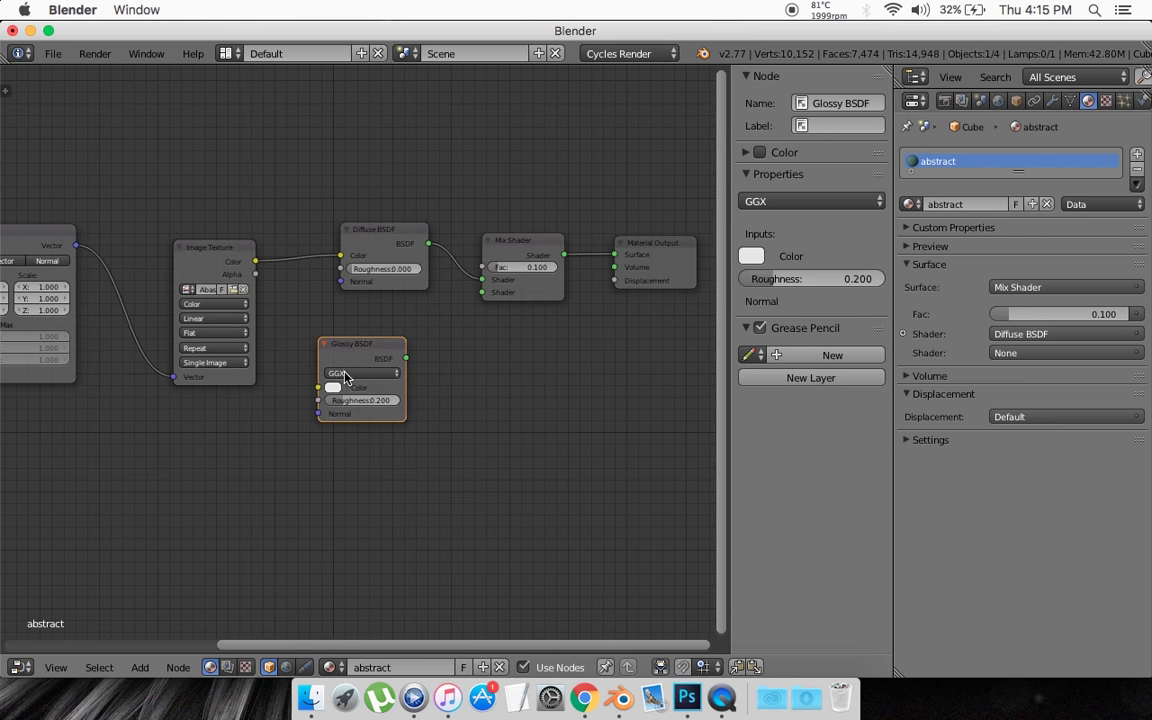
left_click_drag(406, 358, 484, 299)
- Return the editor to the 3D View and hide the tool shelf
left_click(20, 667)
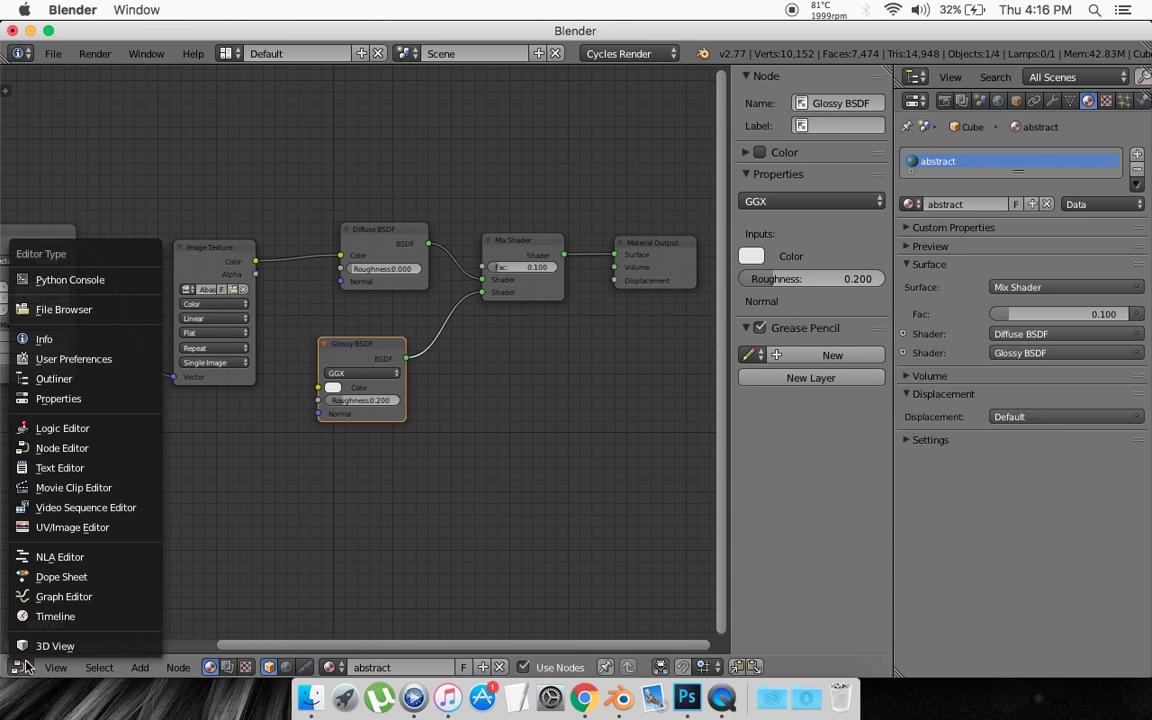
left_click(45, 645)
scroll(453, 500, "down", 3)
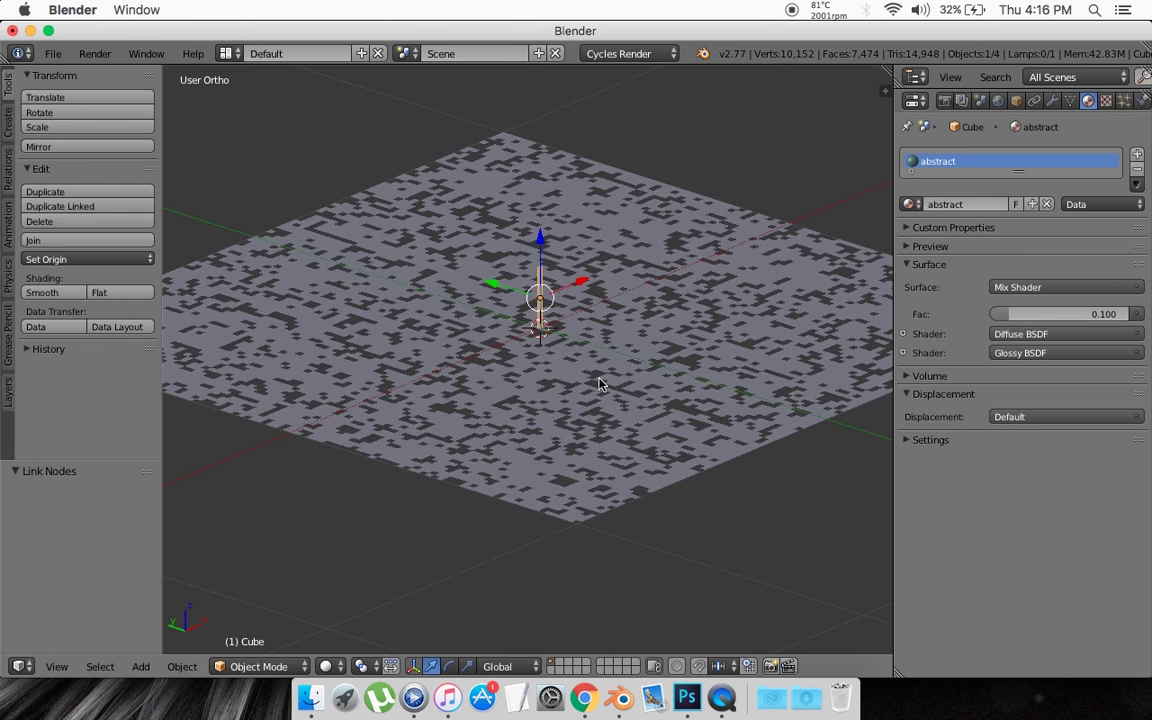
scroll(555, 278, "up", 6)
scroll(554, 281, "down", 3)
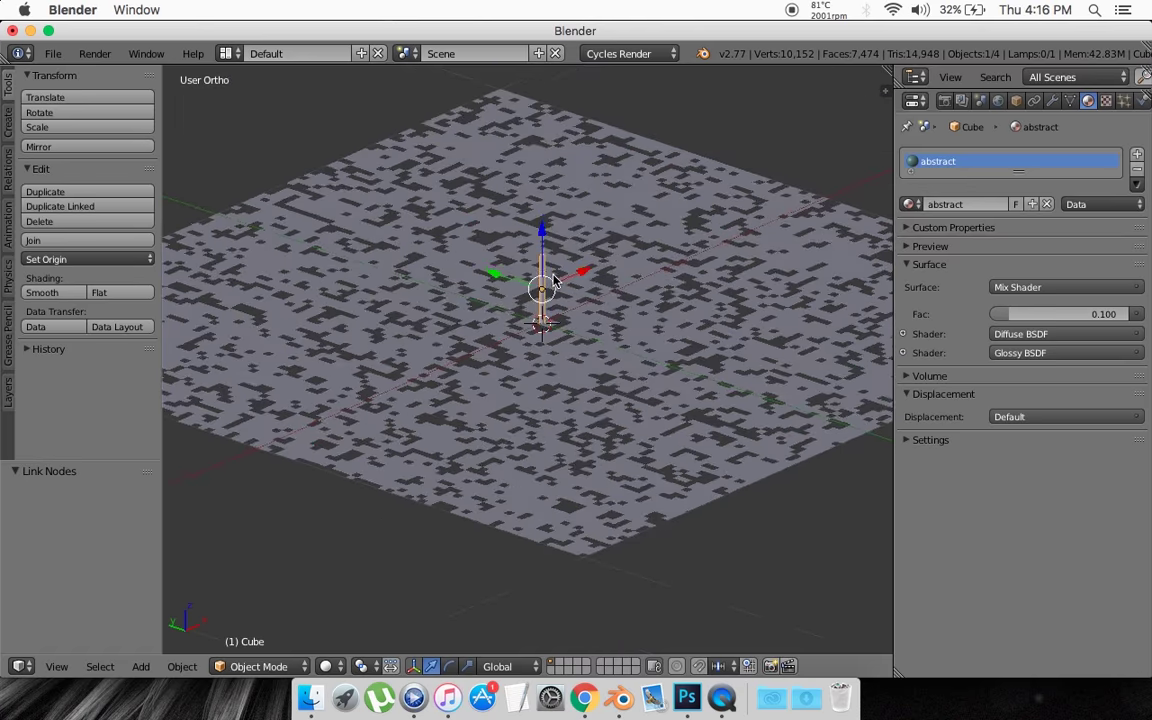
scroll(554, 281, "up", 6)
scroll(554, 281, "down", 4)
scroll(554, 281, "left", 3)
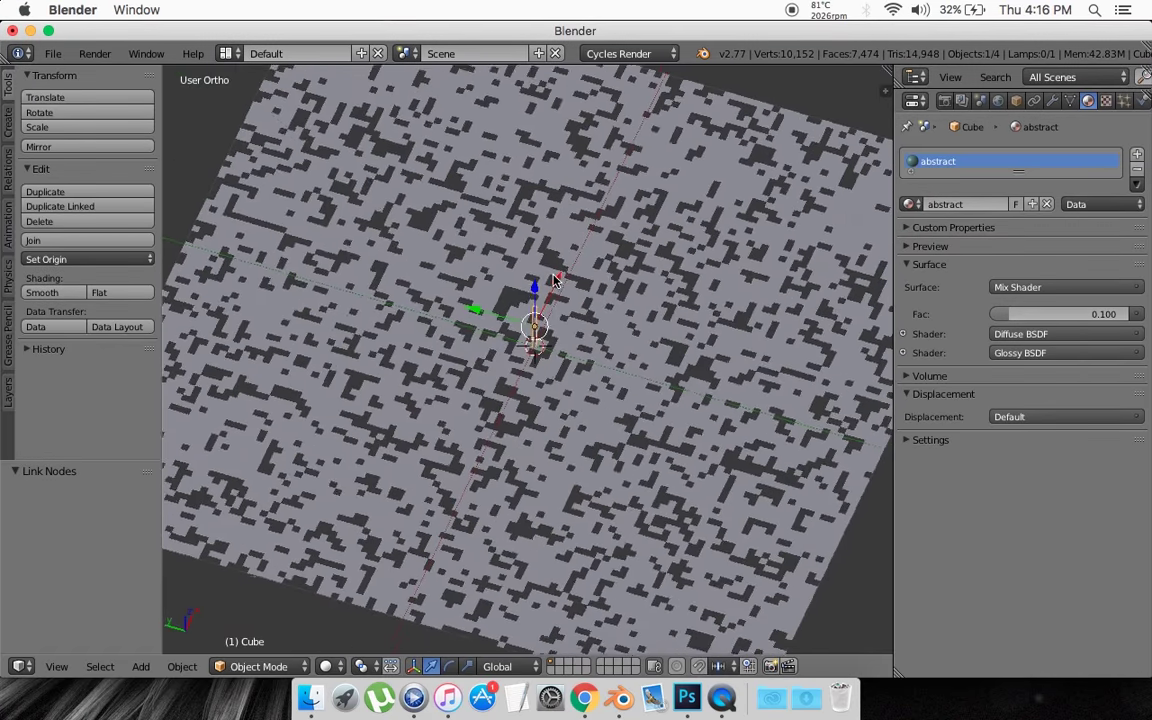
scroll(554, 281, "down", 4)
key("t")
- Add the perforated plane to the selection and parent the thin bar to it using the Object option
scroll(554, 281, "left", 5)
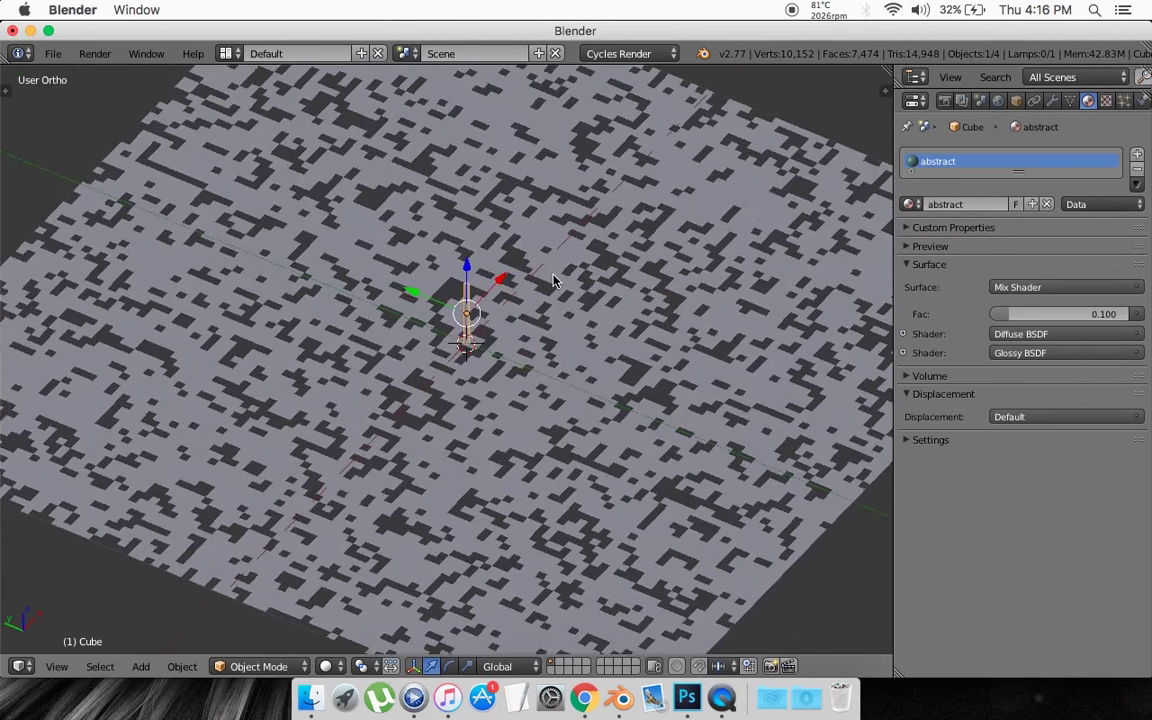
scroll(554, 281, "down", 4)
scroll(554, 281, "left", 3)
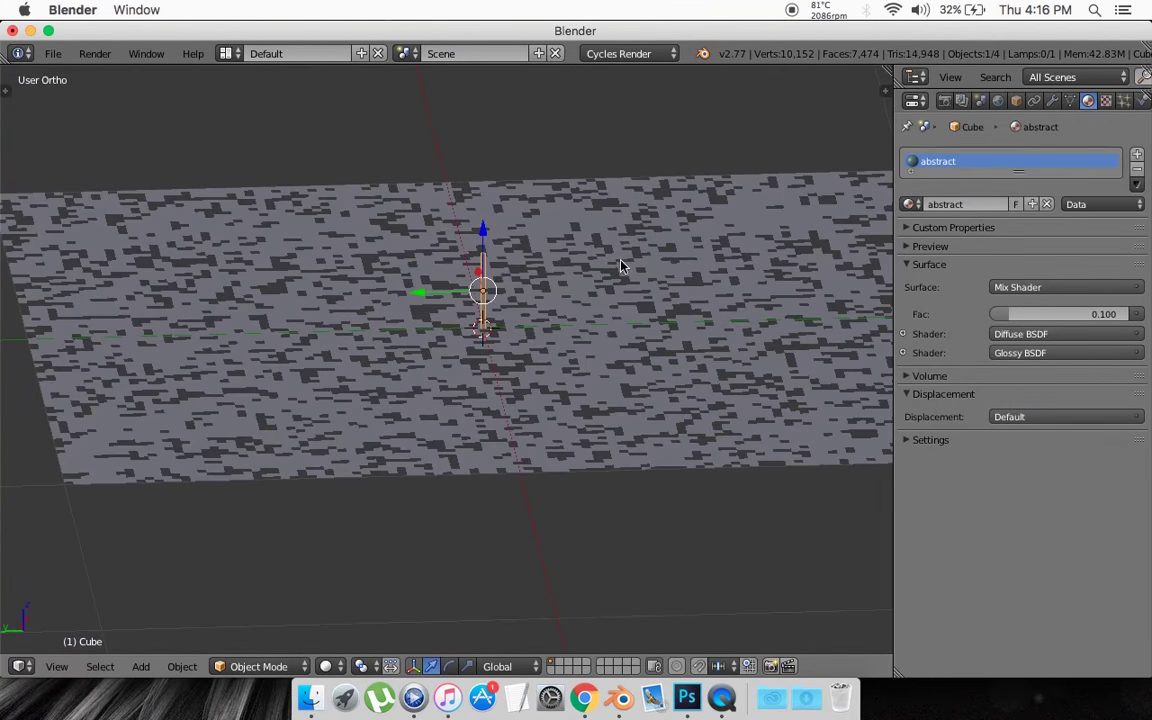
scroll(475, 265, "down", 6)
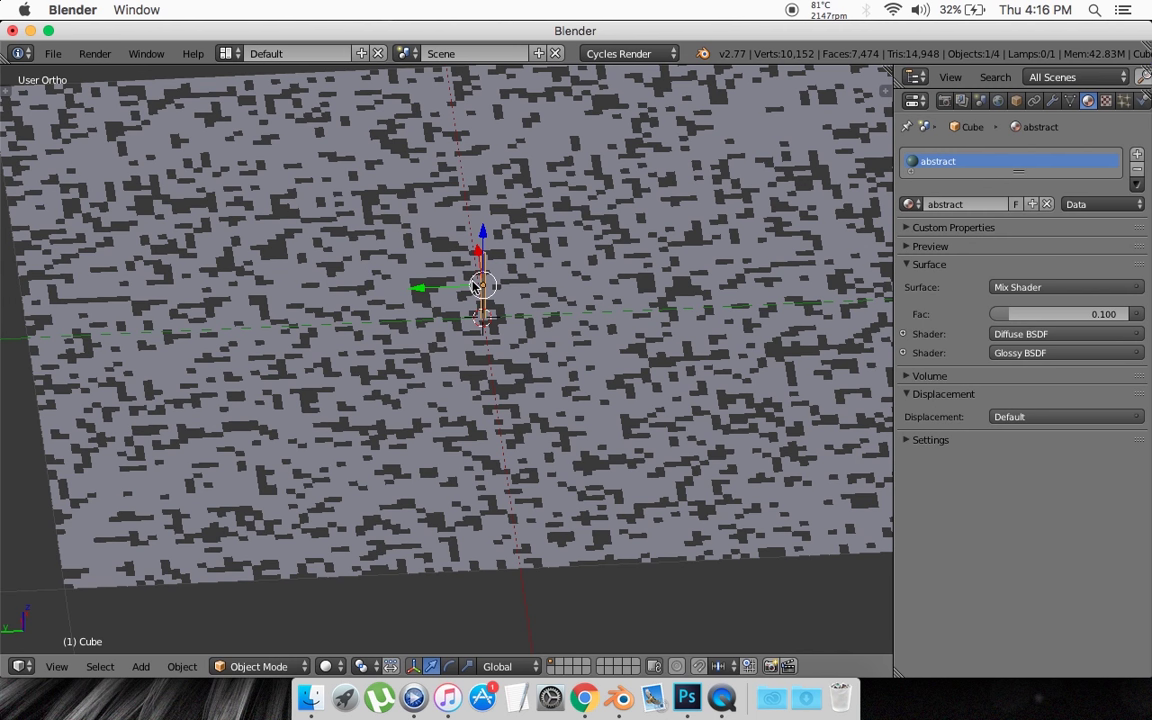
right_click(588, 430, "shift")
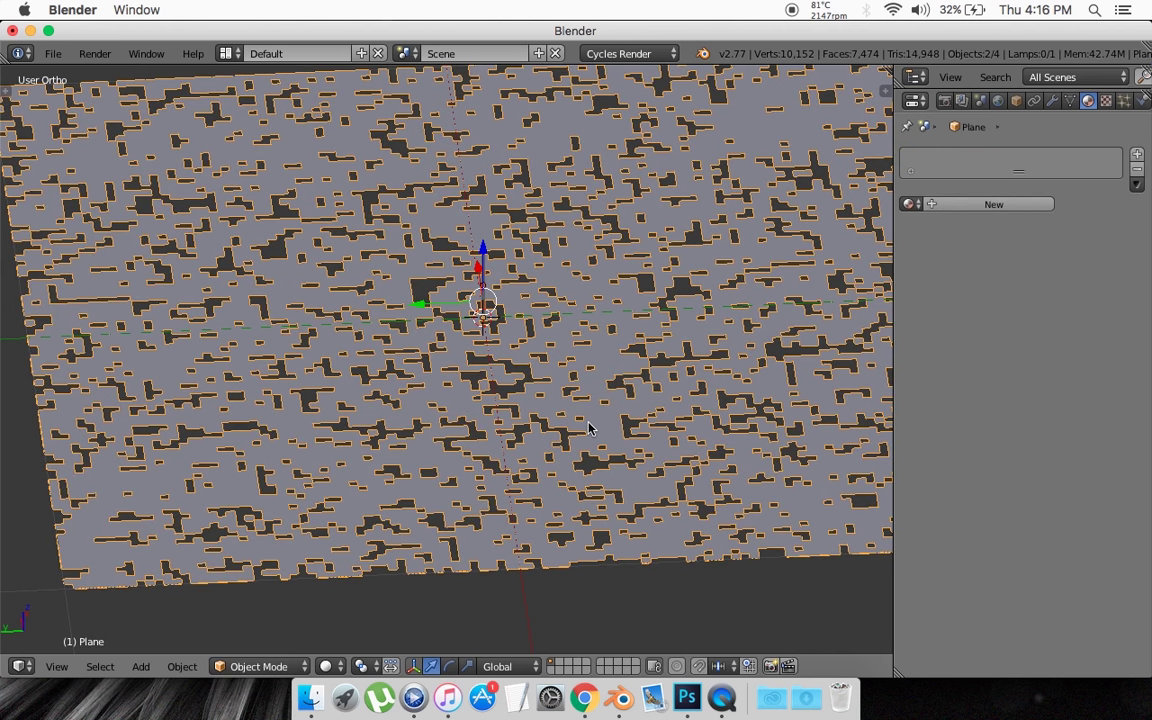
key("ctrl+p")
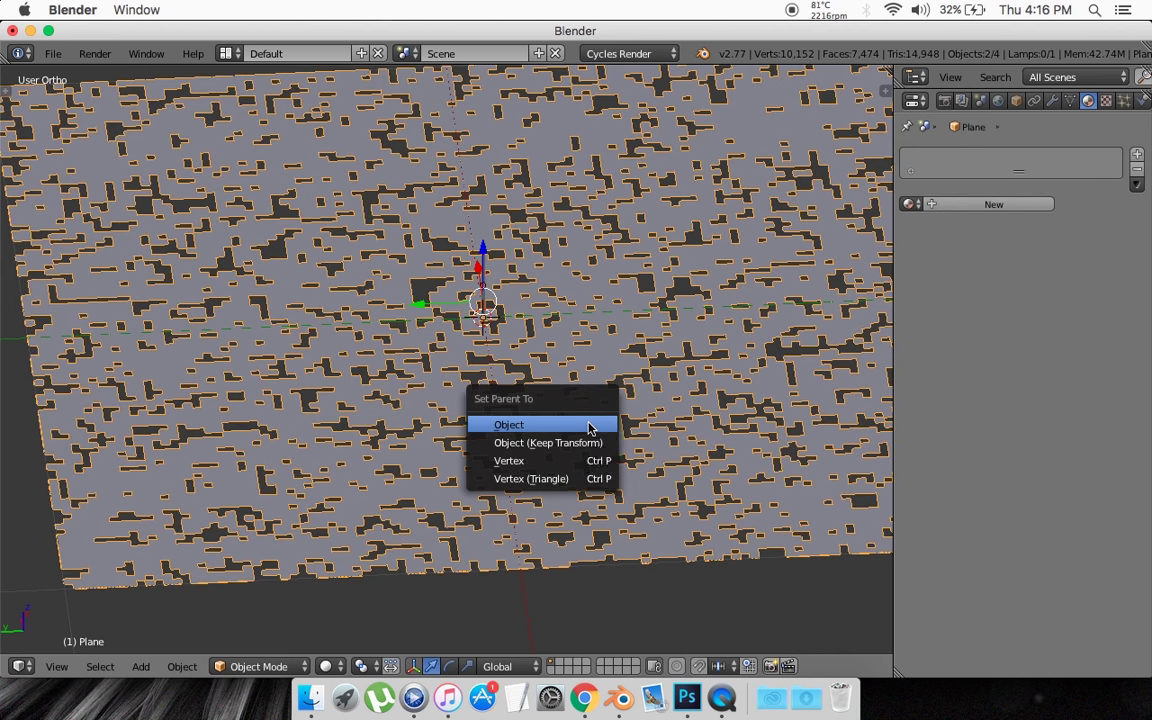
left_click(506, 427)
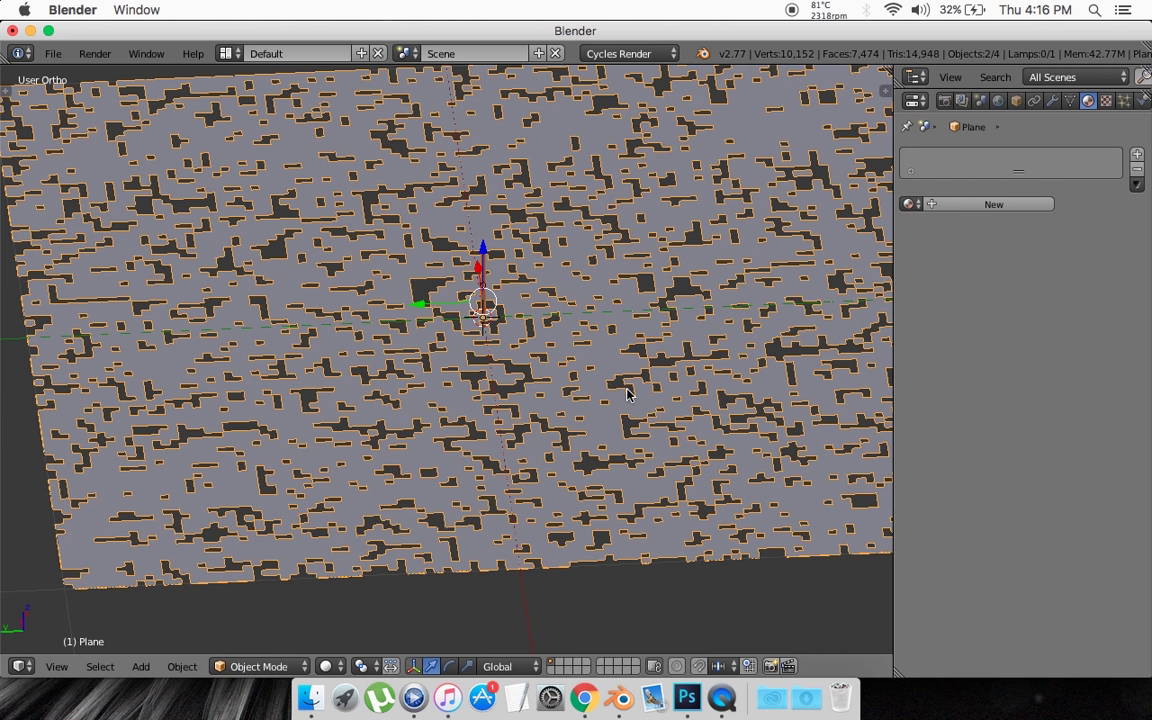
- Select only the perforated plane and switch the viewport to wireframe display
scroll(628, 394, "up", 3)
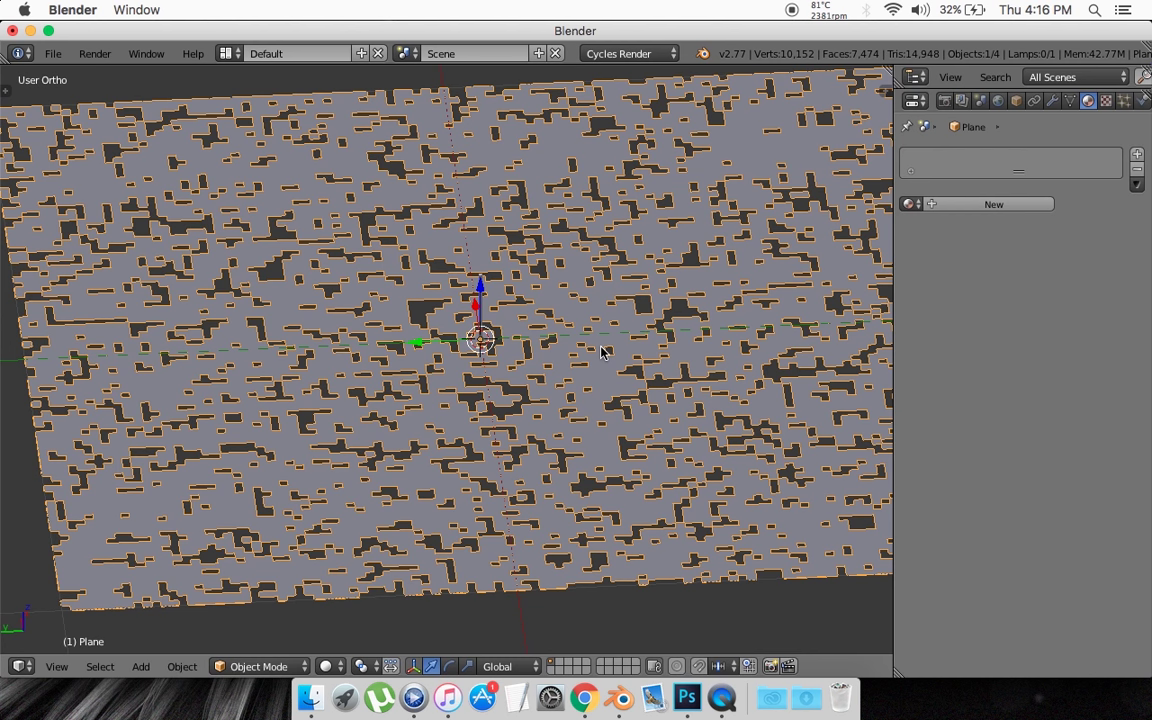
key("z")
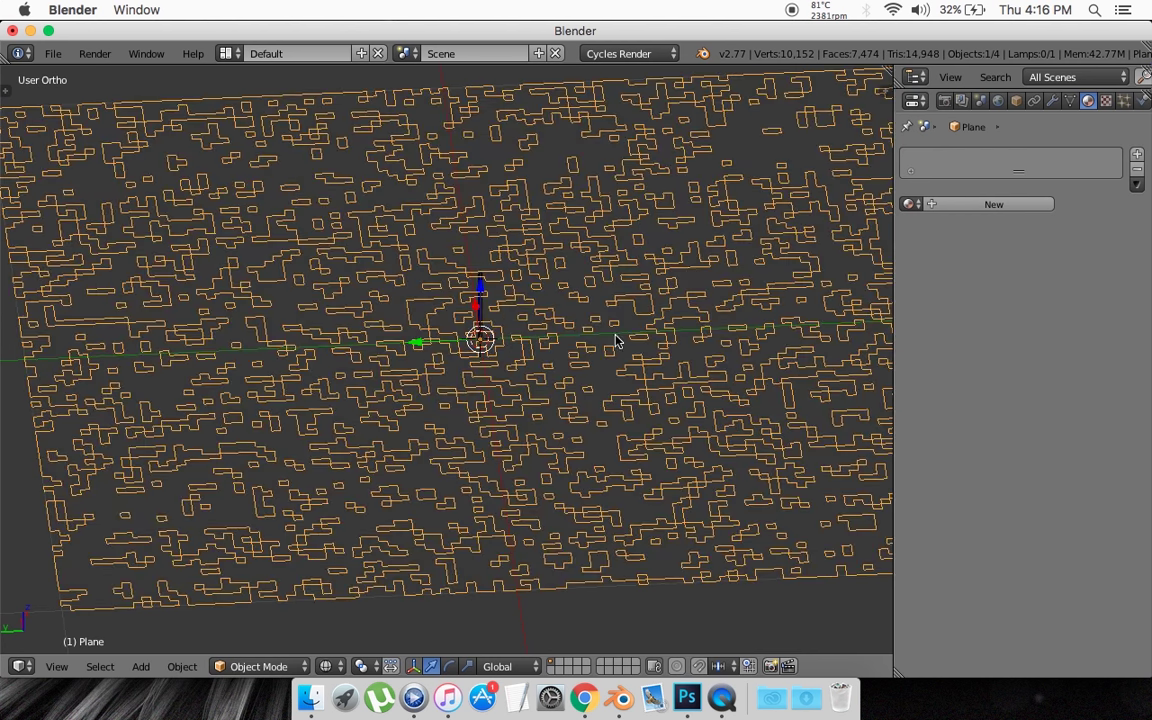
- Return the viewport to solid display and set the perforated plane's duplication to Verts
key("z")
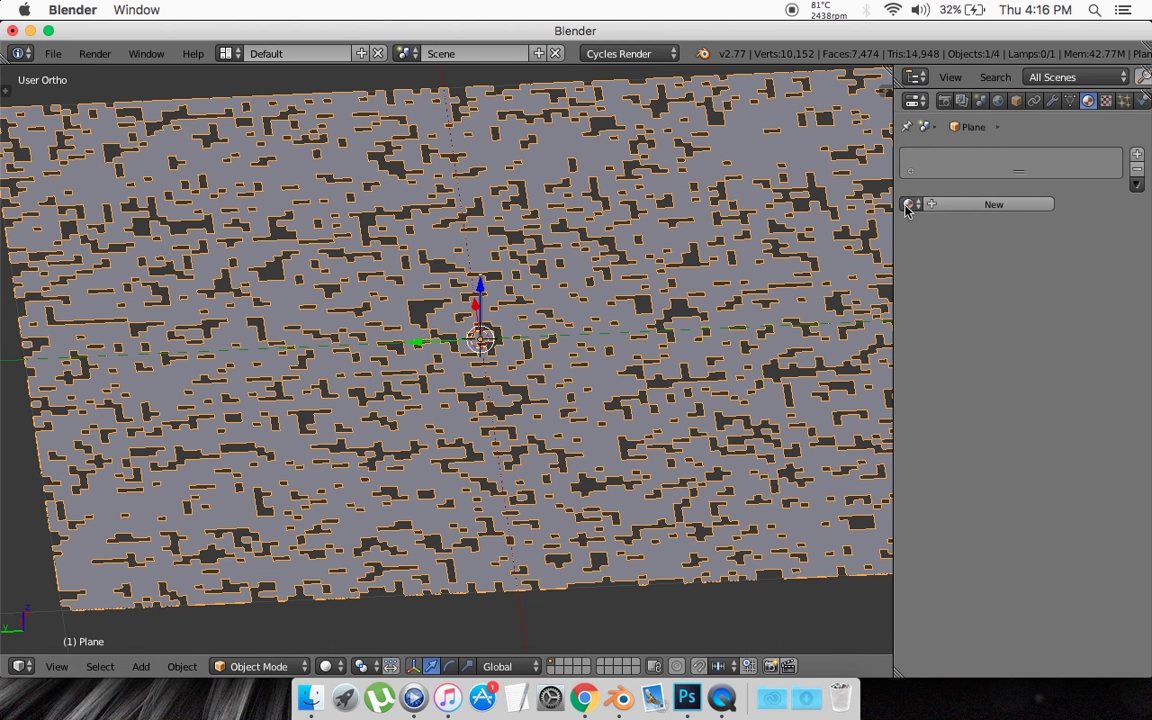
left_click(1018, 102)
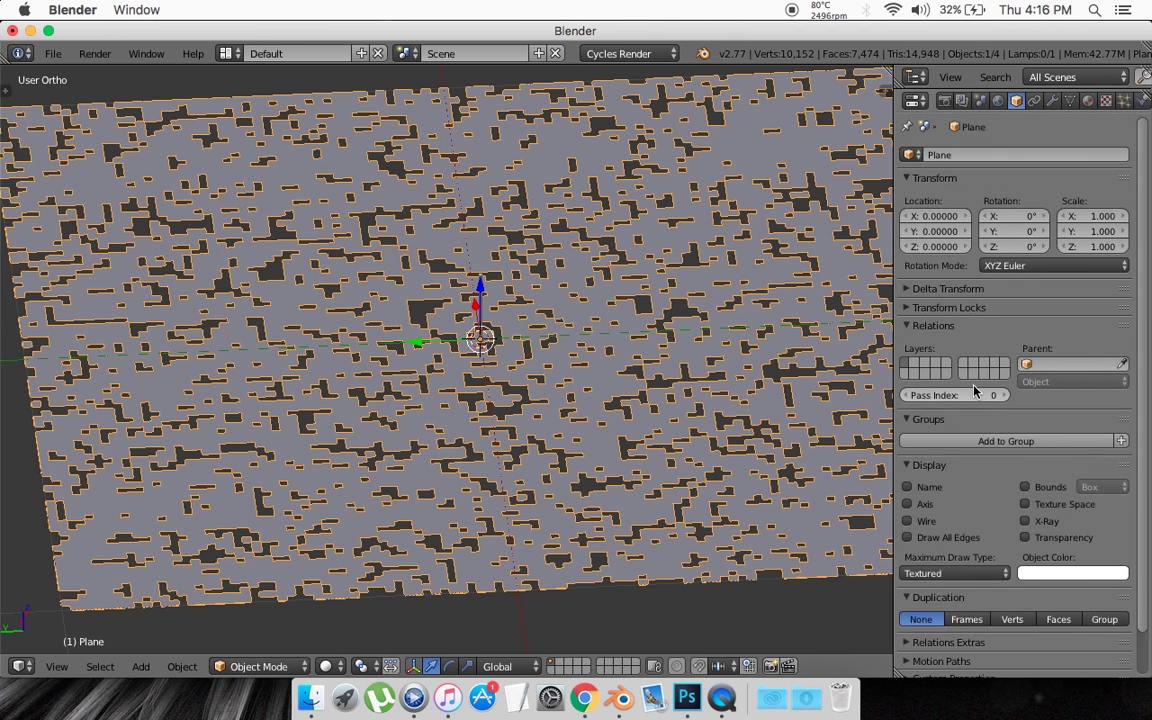
scroll(975, 390, "down", 1)
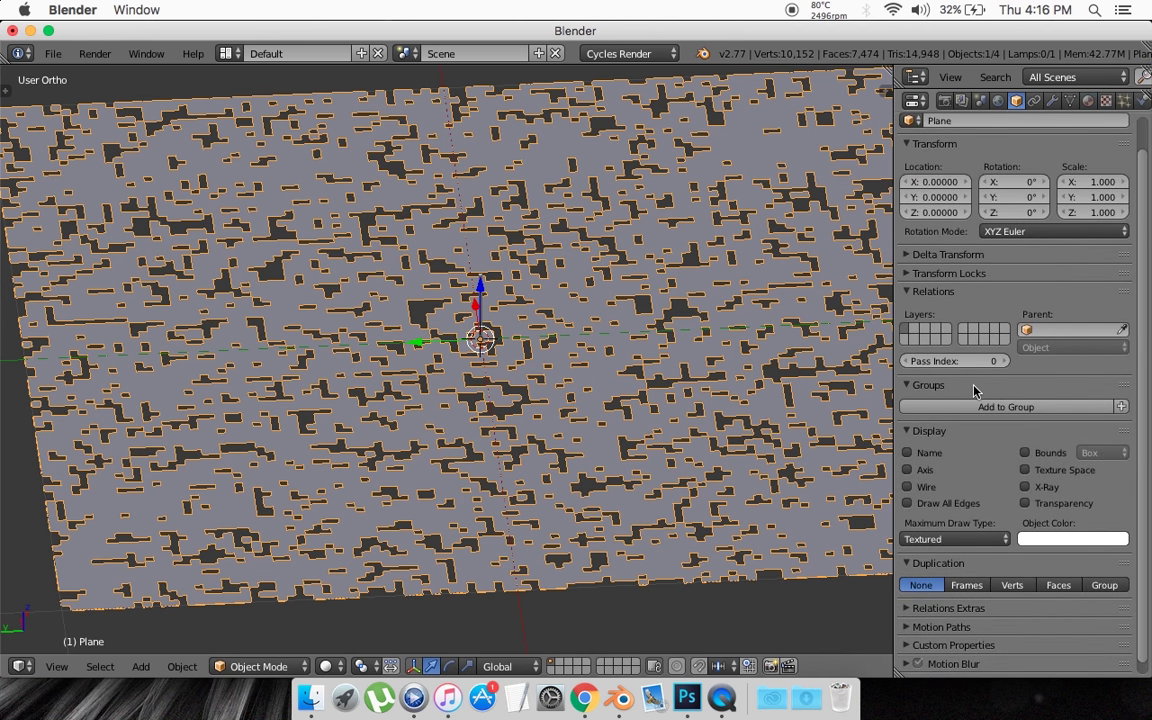
left_click(1008, 588)
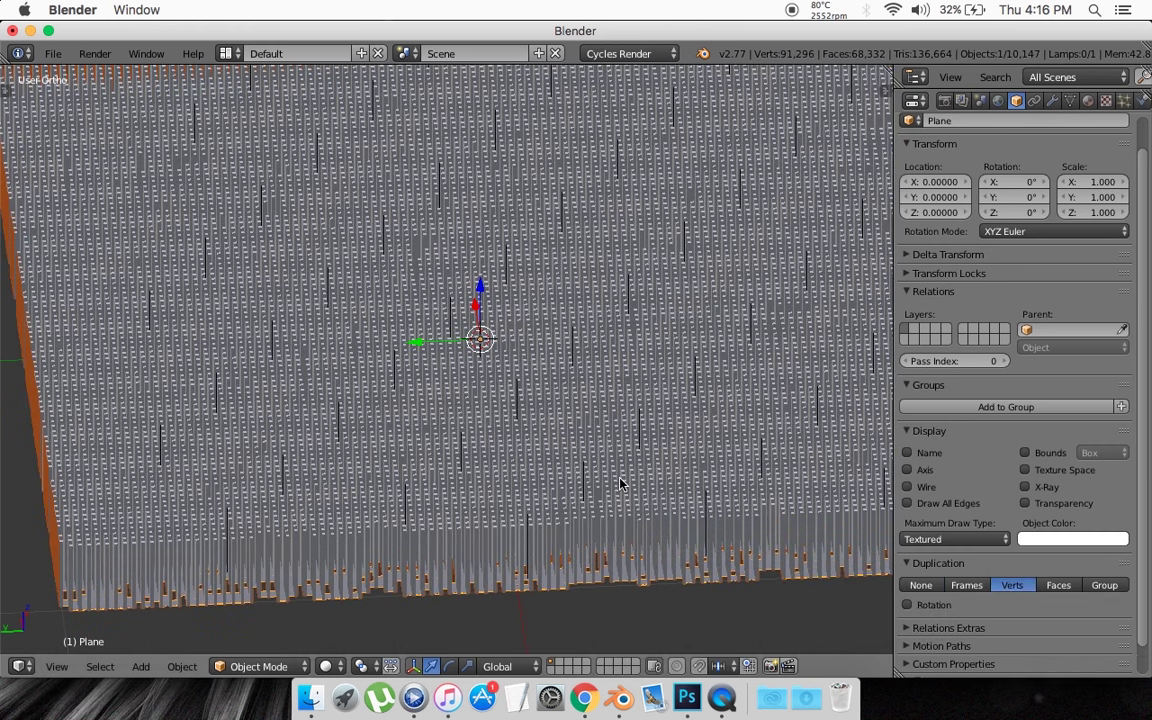
- Examine the duplicated bars across the plane from several angles and distances
scroll(620, 484, "left", 3)
scroll(620, 484, "left", 3)
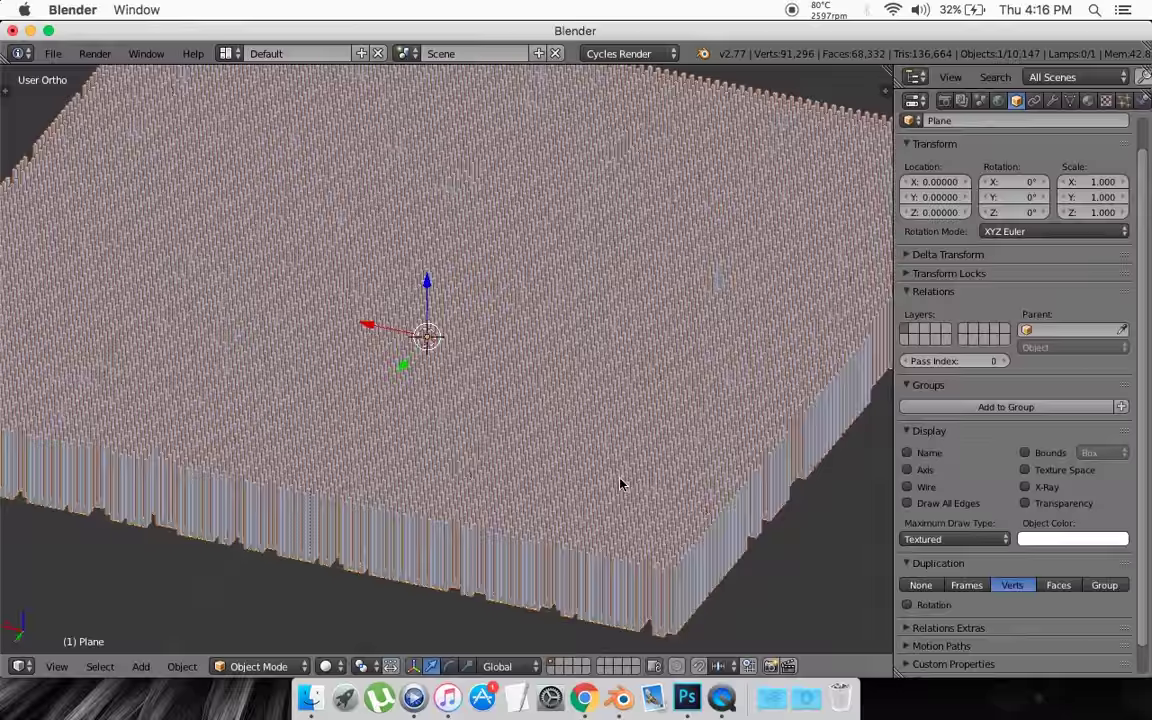
scroll(620, 484, "left", 6)
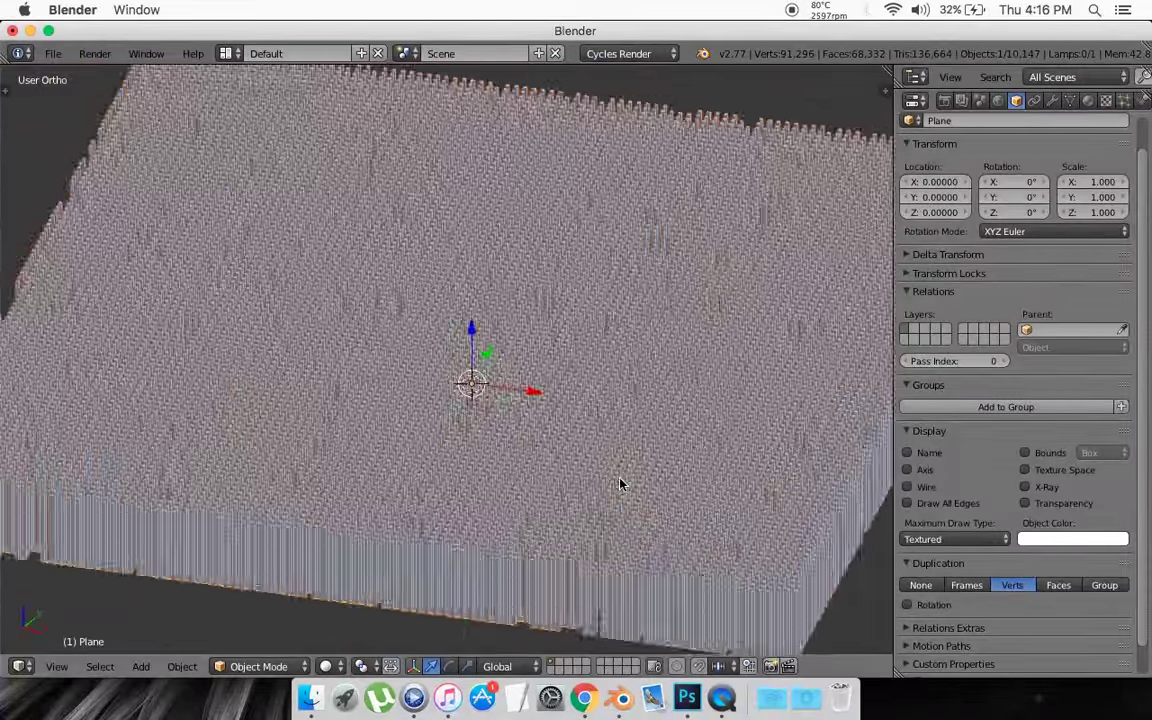
scroll(620, 484, "down", 5)
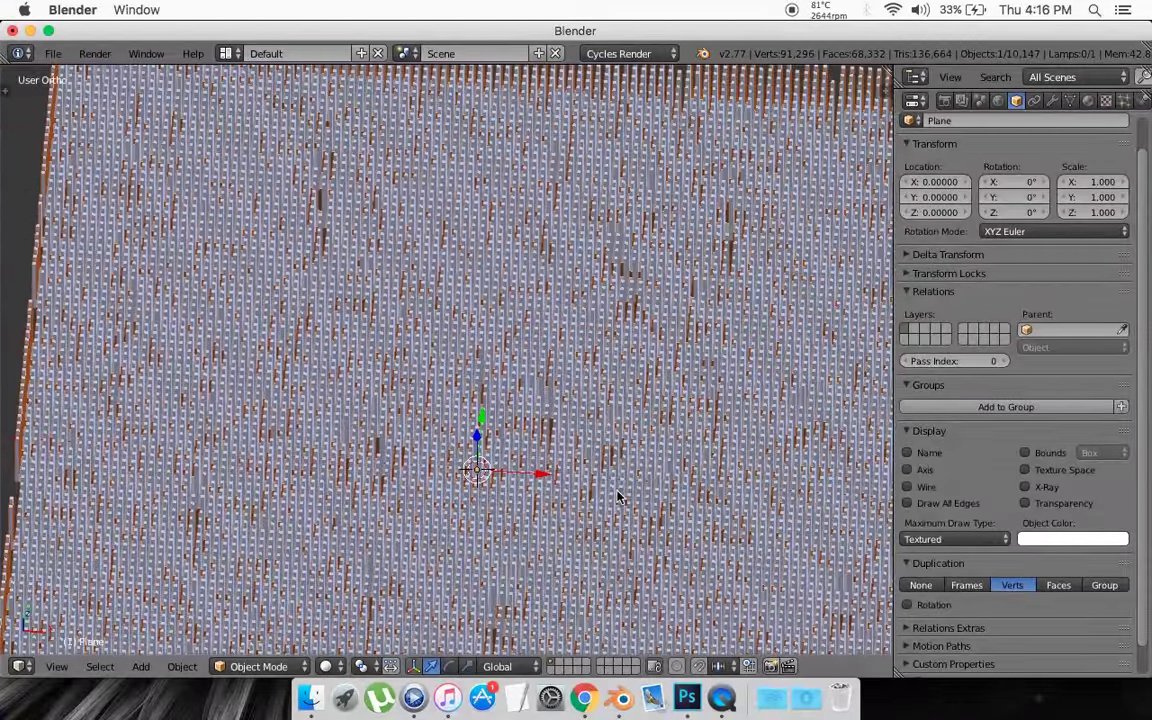
scroll(618, 497, "up", 10)
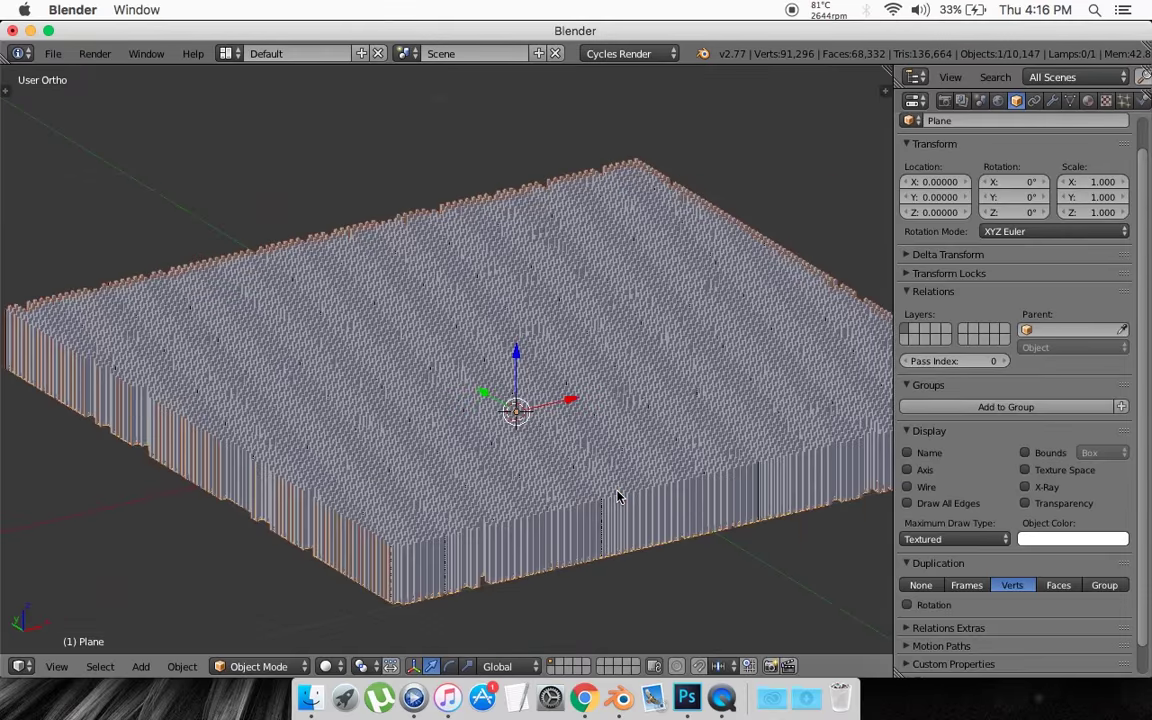
scroll(618, 497, "down", 5)
scroll(618, 497, "up", 5)
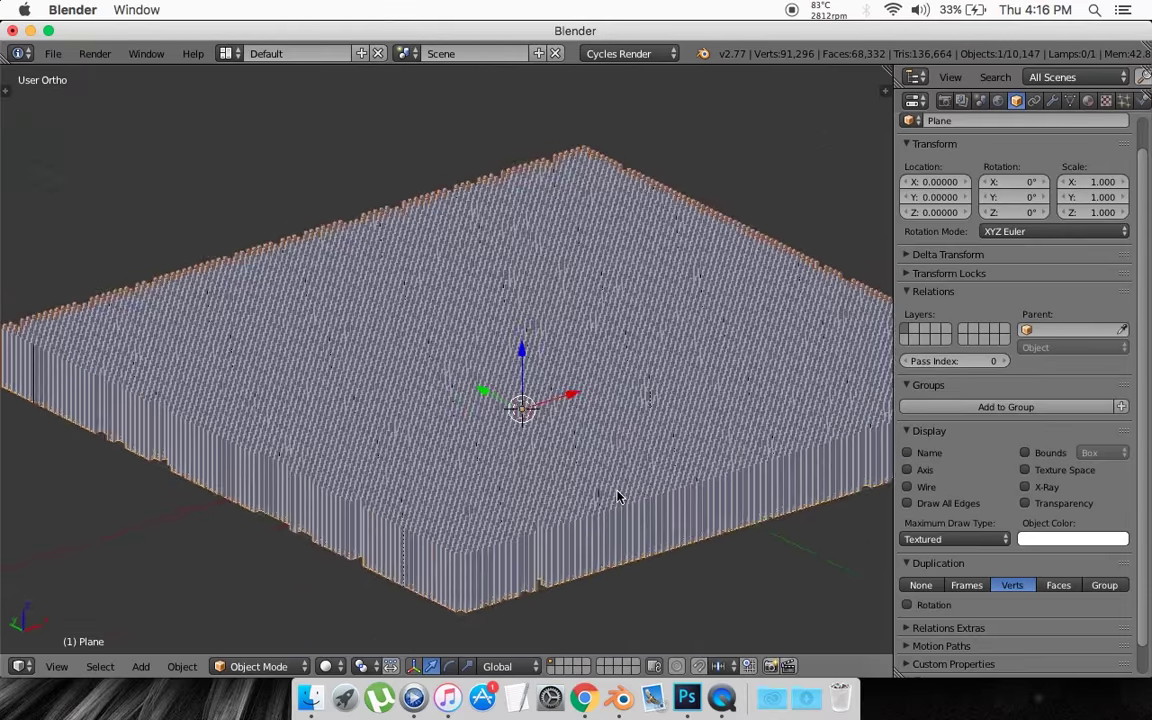
scroll(618, 497, "up", 10)
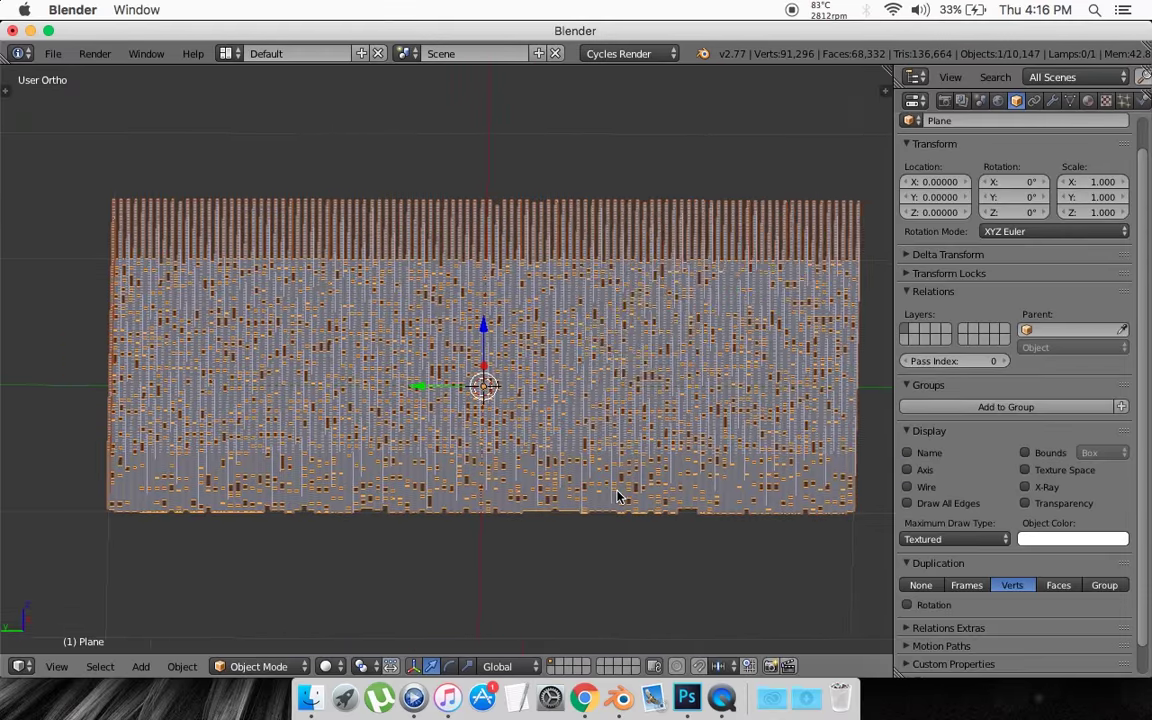
scroll(618, 497, "down", 10)
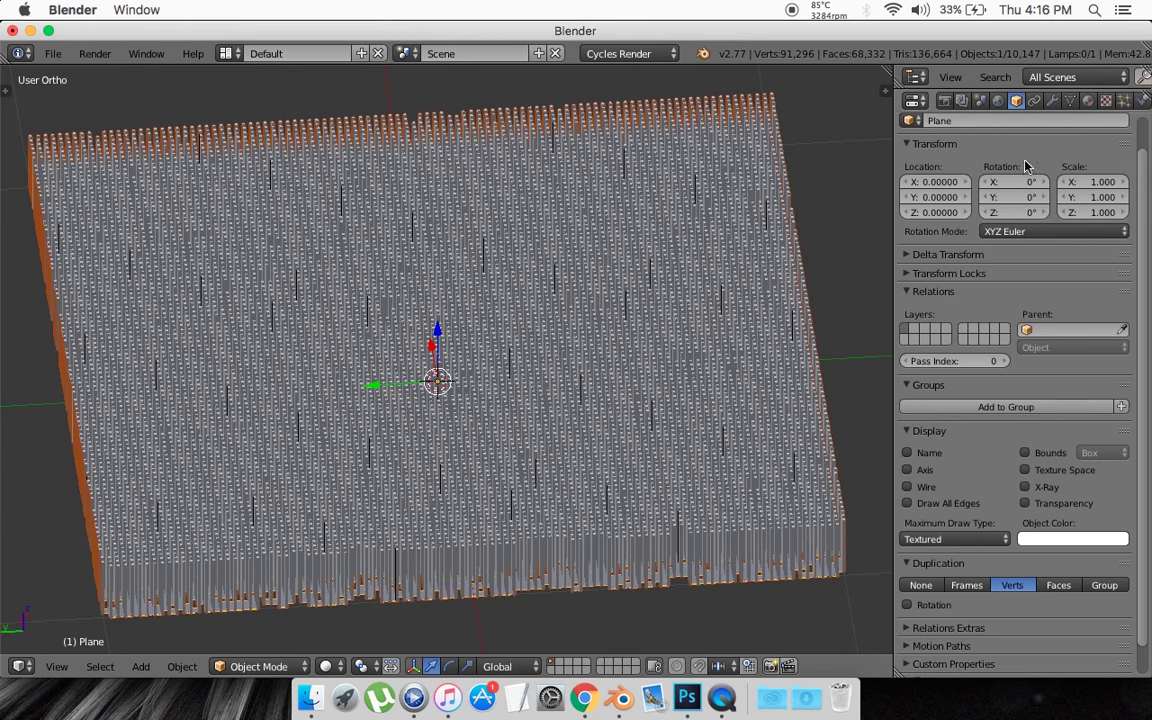
- Enable viewport visibility for the plane's Subsurf and Displace modifiers
left_click(1052, 102)
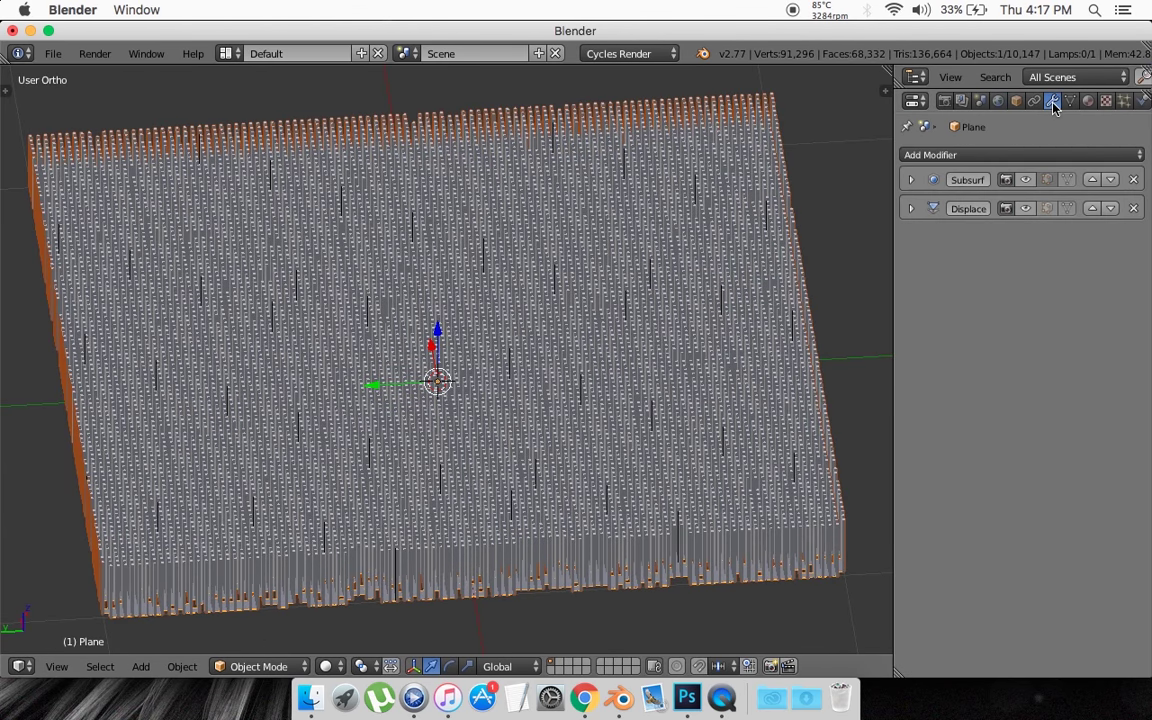
left_click(1026, 180)
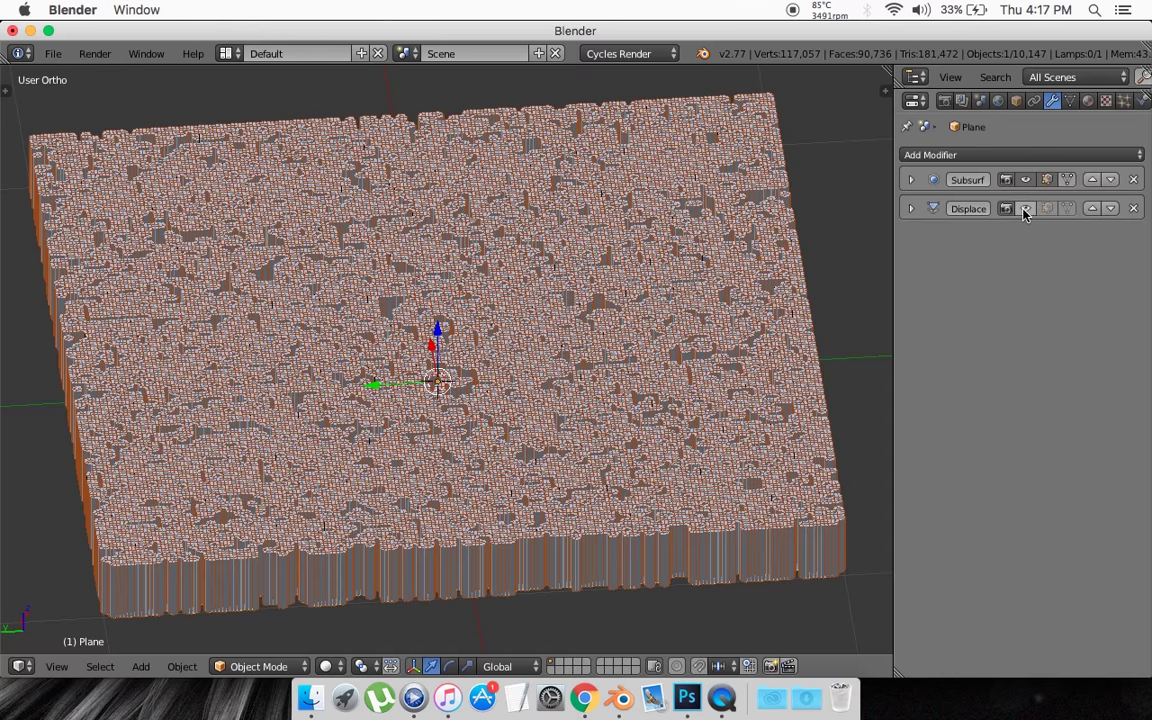
left_click(1025, 209)
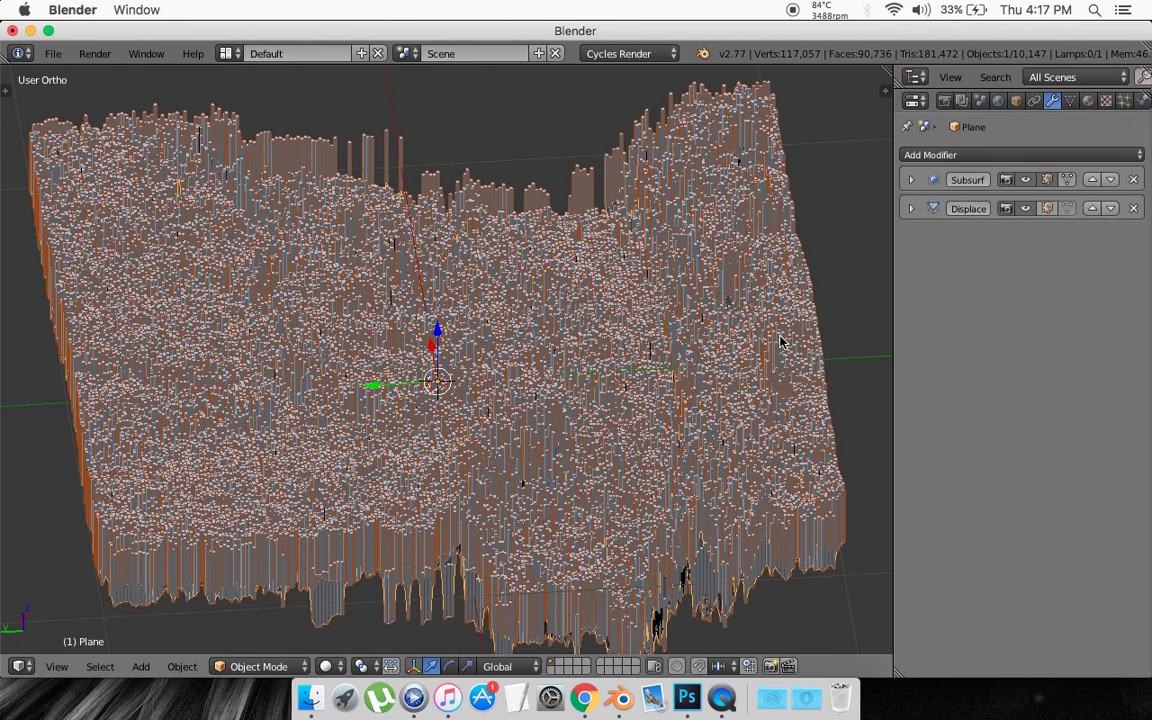
- Inspect the uneven heights of the displaced bars from different sides of the plane
scroll(781, 341, "right", 5)
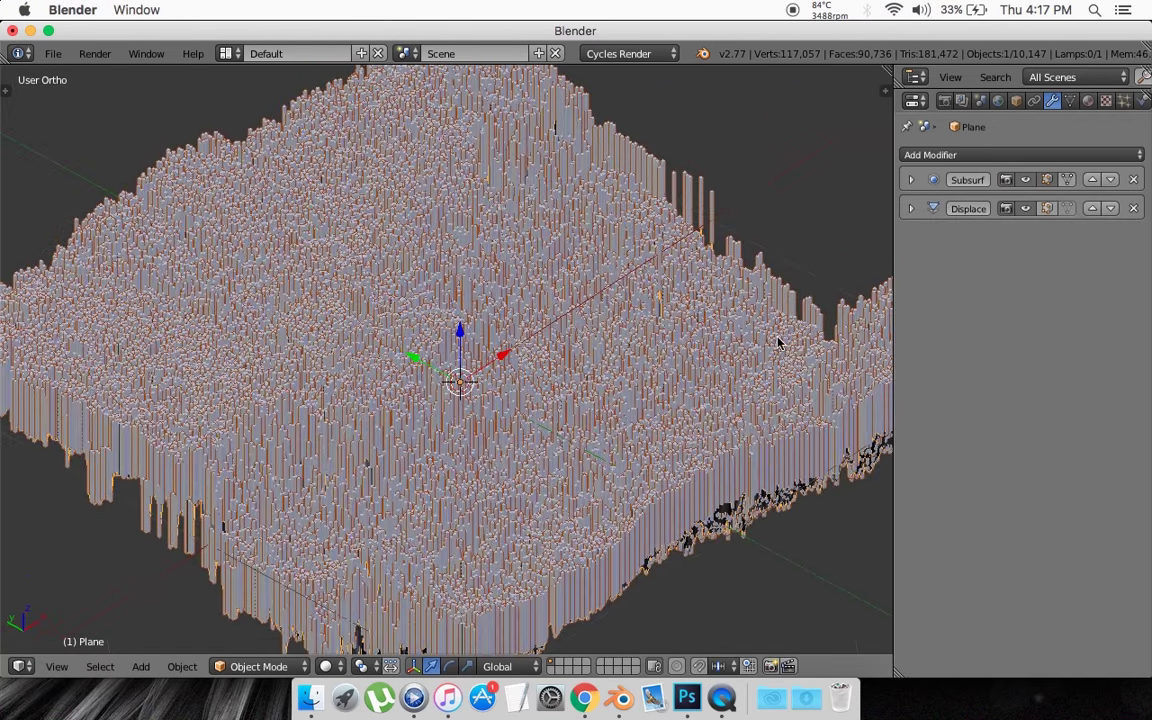
scroll(694, 340, "right", 5)
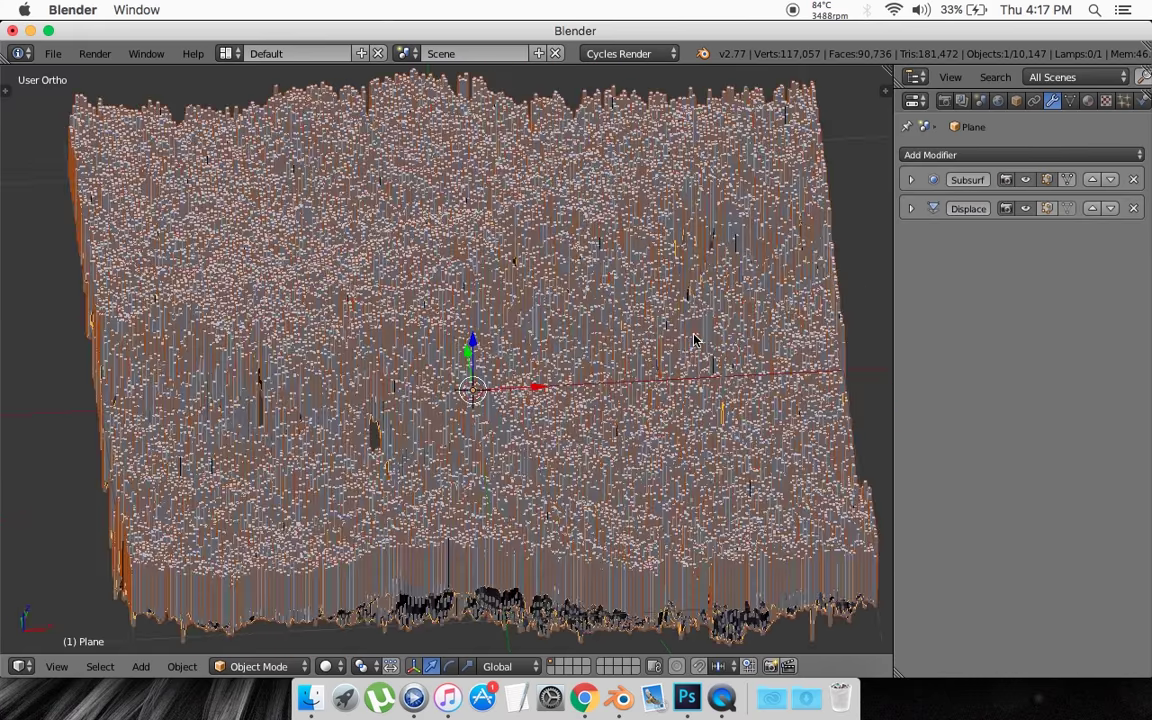
scroll(694, 340, "left", 5)
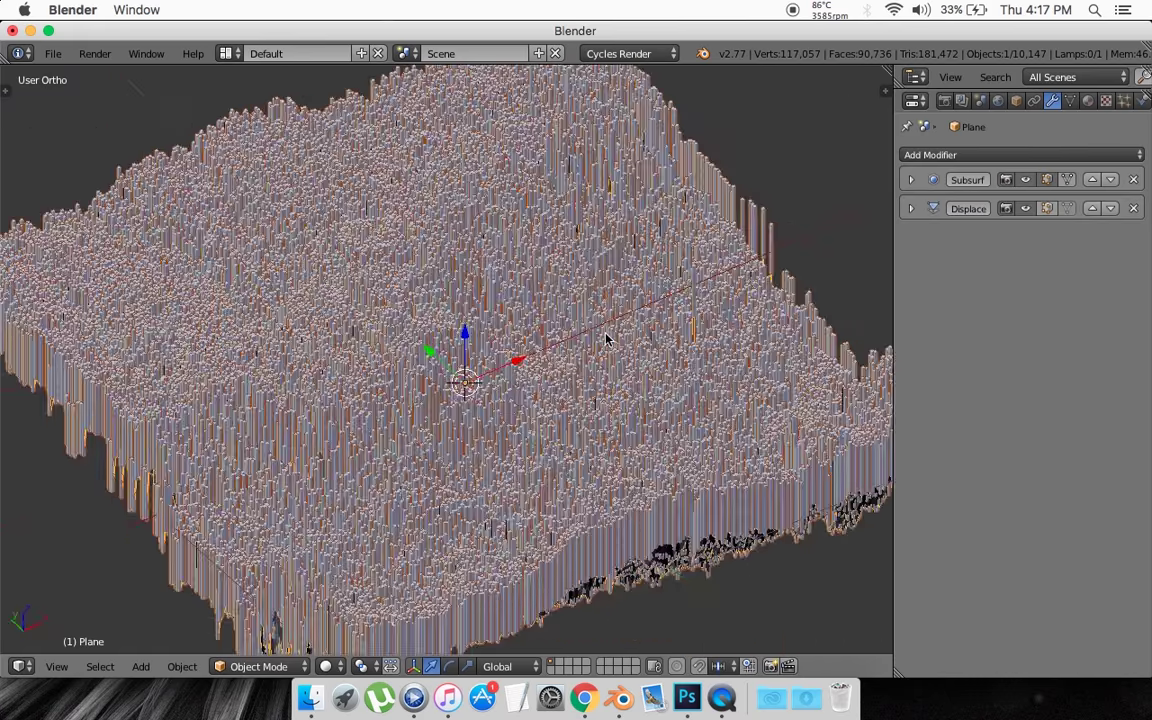
scroll(601, 338, "up", 15)
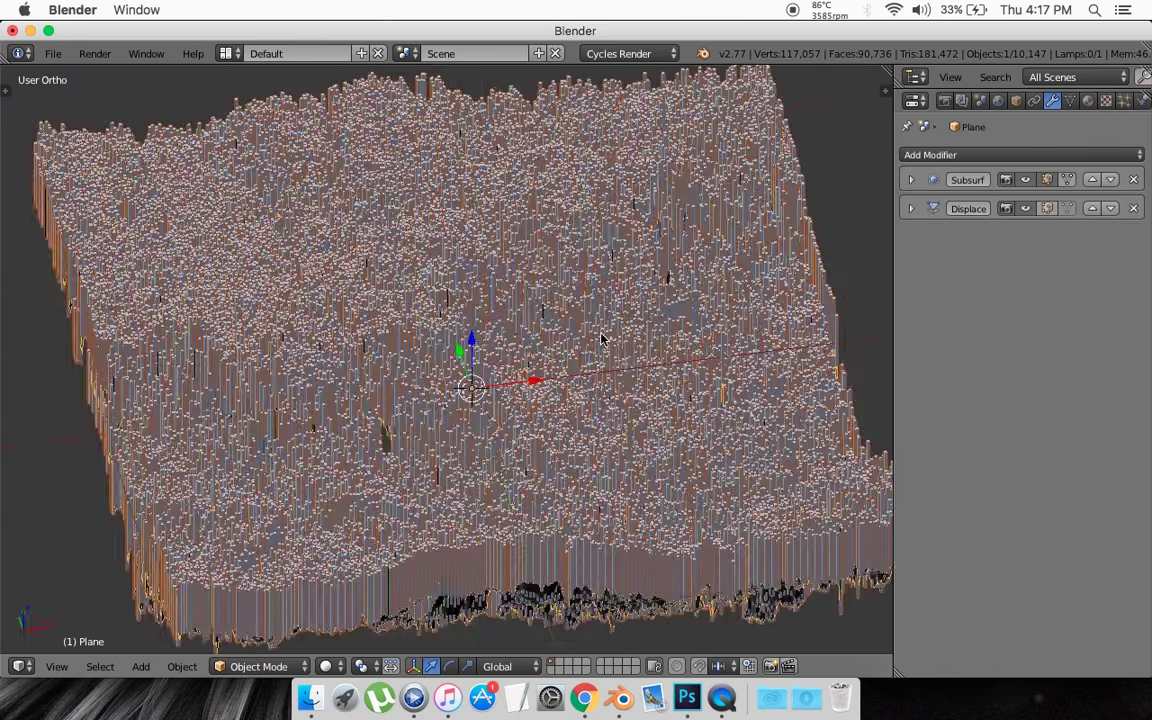
scroll(601, 338, "down", 12)
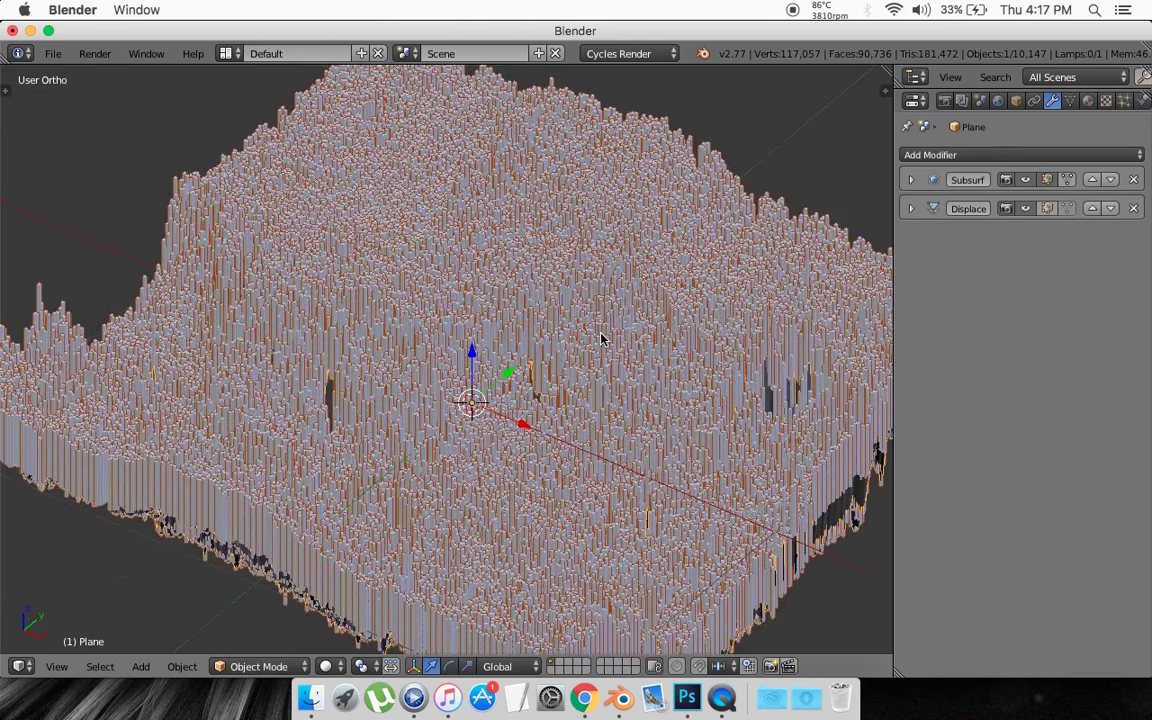
scroll(601, 338, "down", 10)
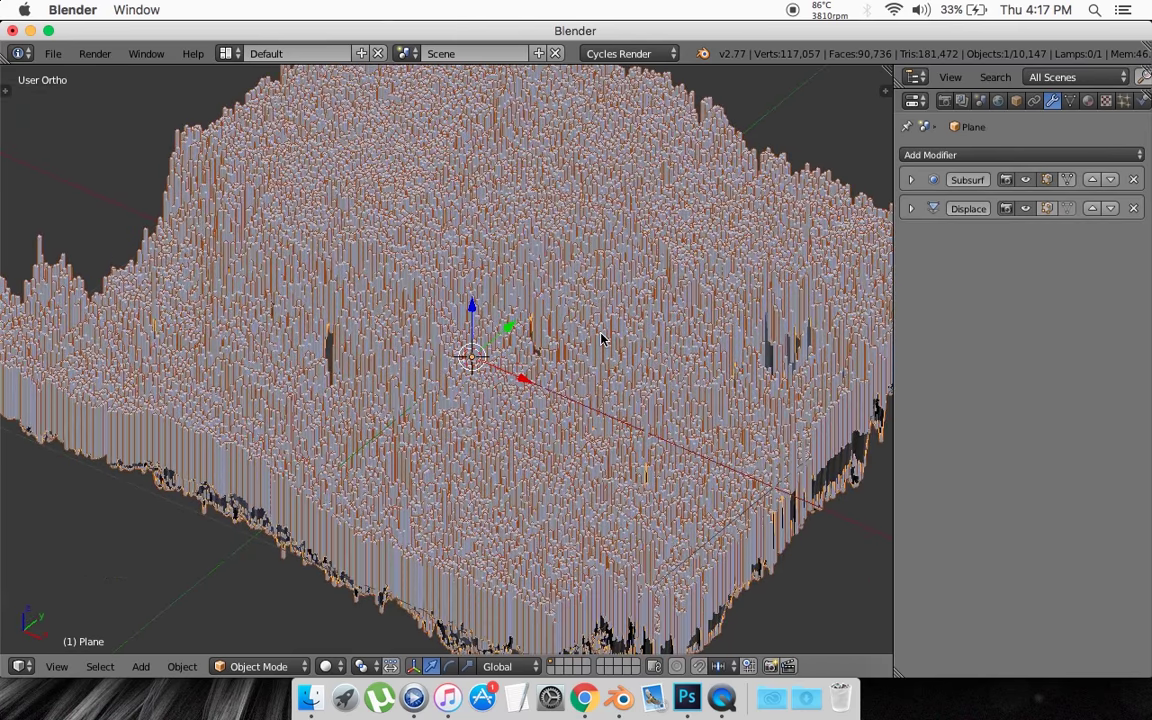
scroll(601, 338, "right", 3)
scroll(601, 338, "down", 10)
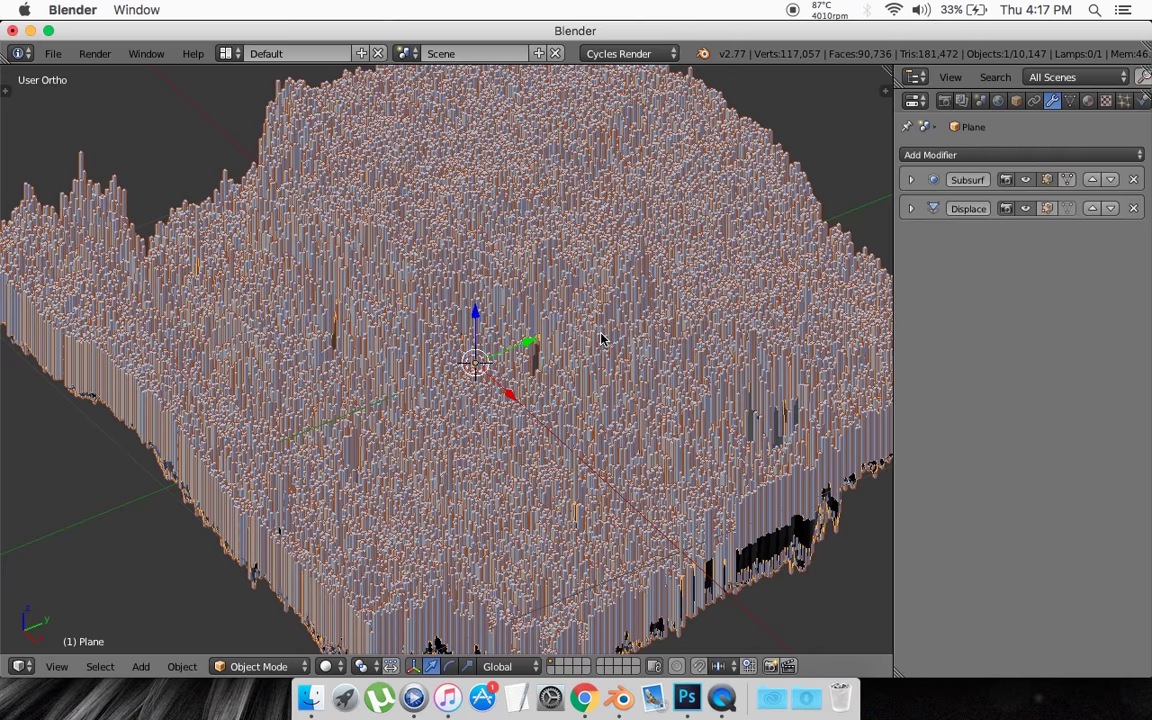
scroll(601, 338, "left", 5)
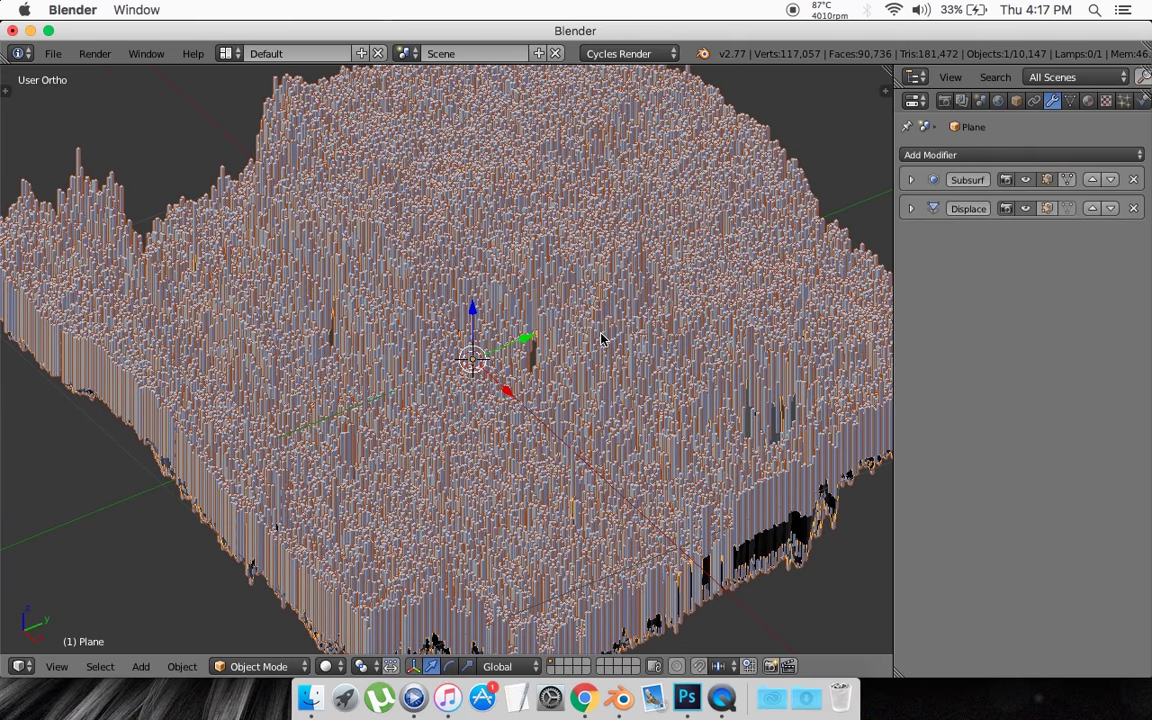
scroll(562, 350, "right", 1)
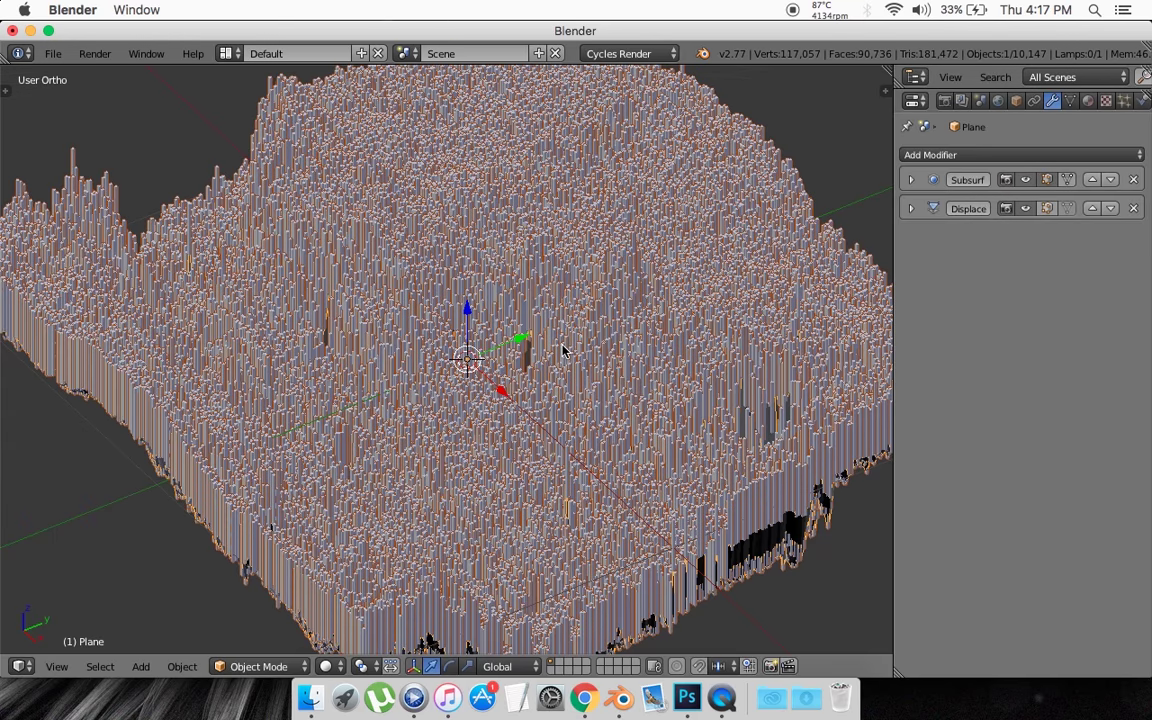
- Switch to the camera view and enable Lock Camera to View, hiding the properties region again
key("KP_0")
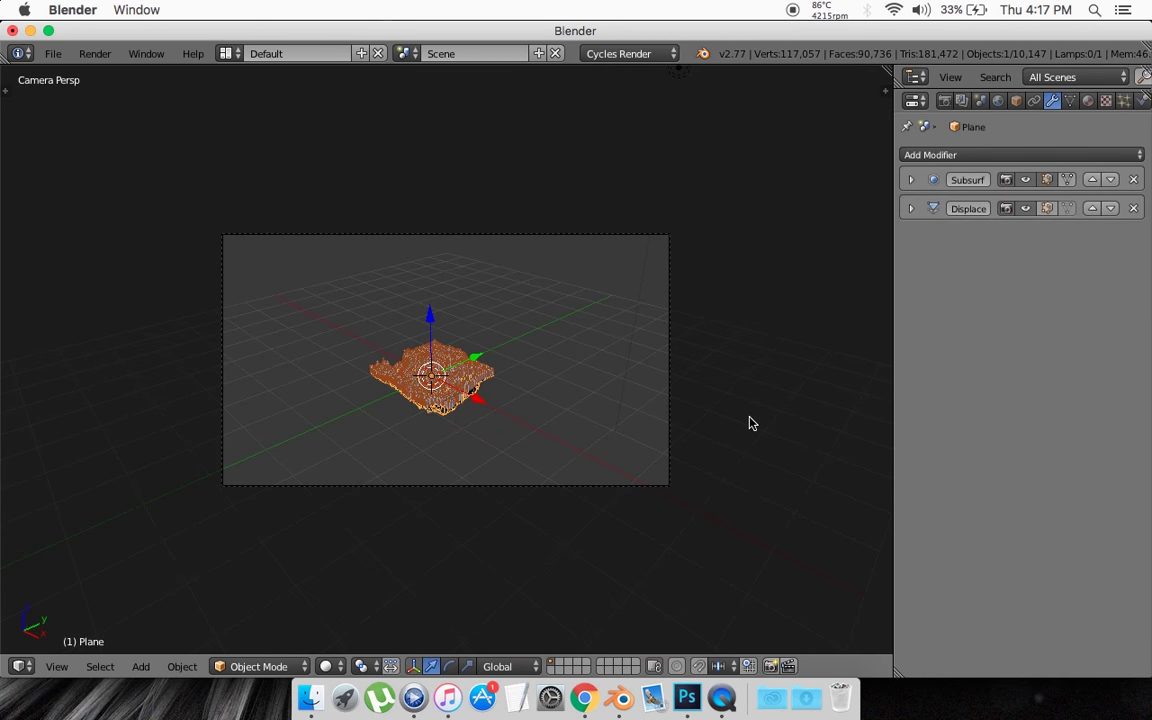
key("n")
scroll(798, 590, "down", 5)
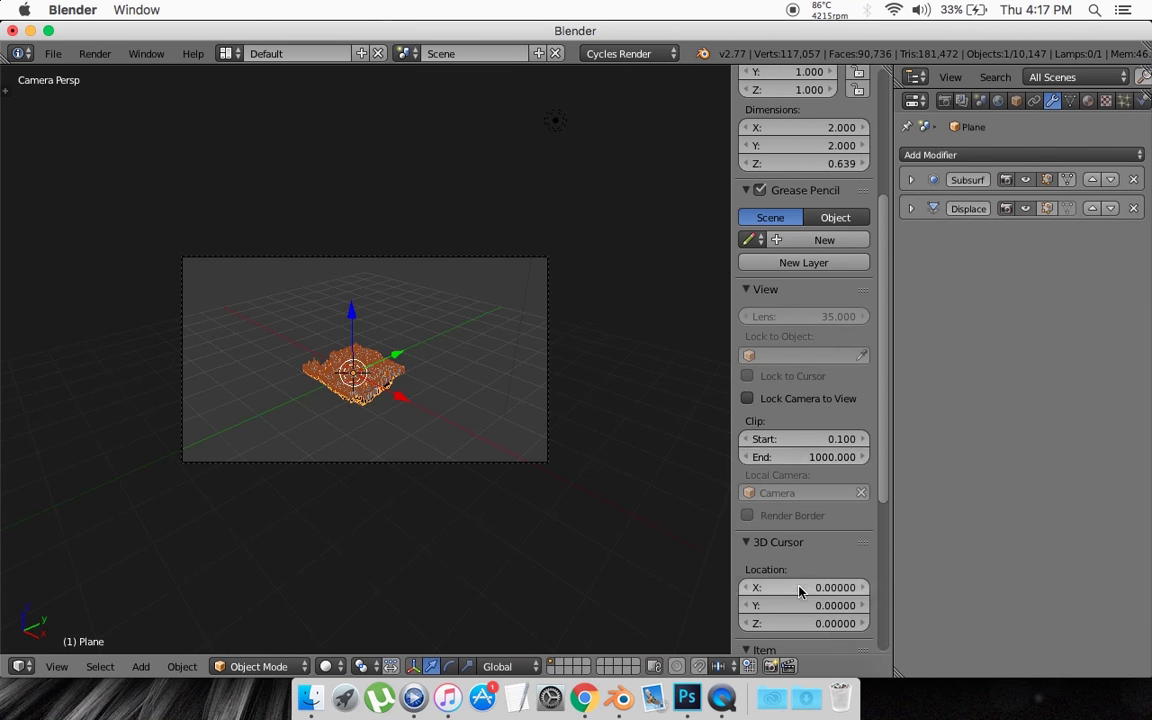
left_click(748, 399)
key("n")
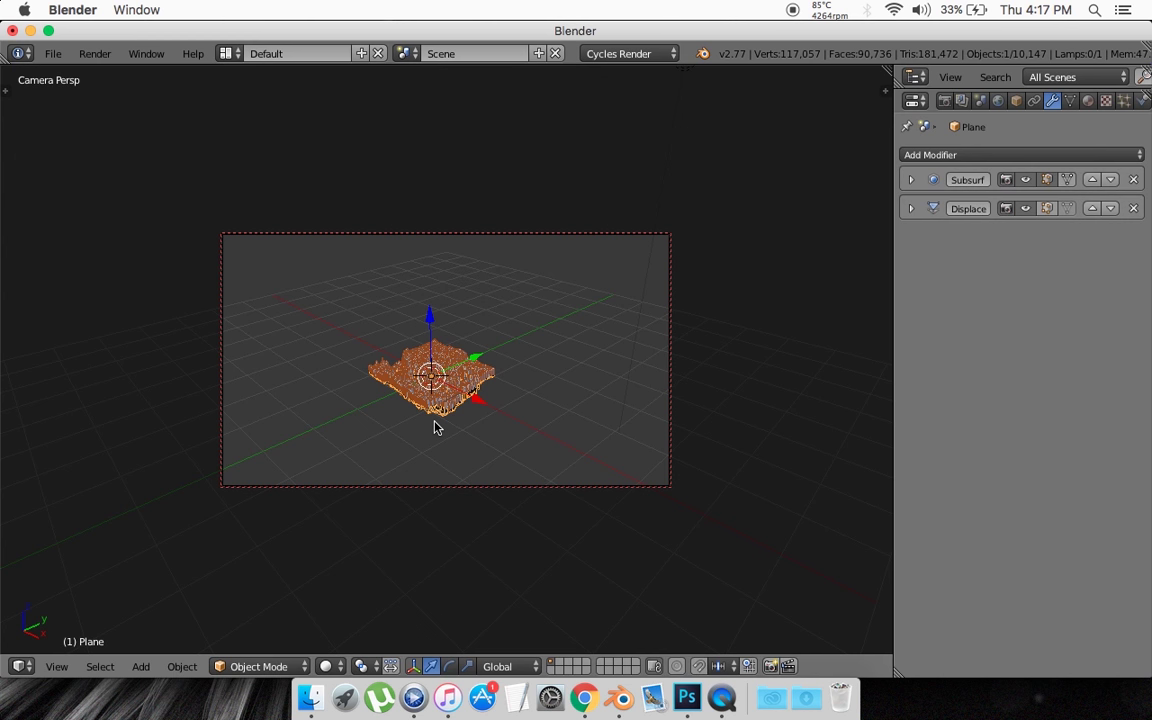
- Move the camera in close and tilt it down so the bars completely fill the camera frame
scroll(434, 427, "up", 2)
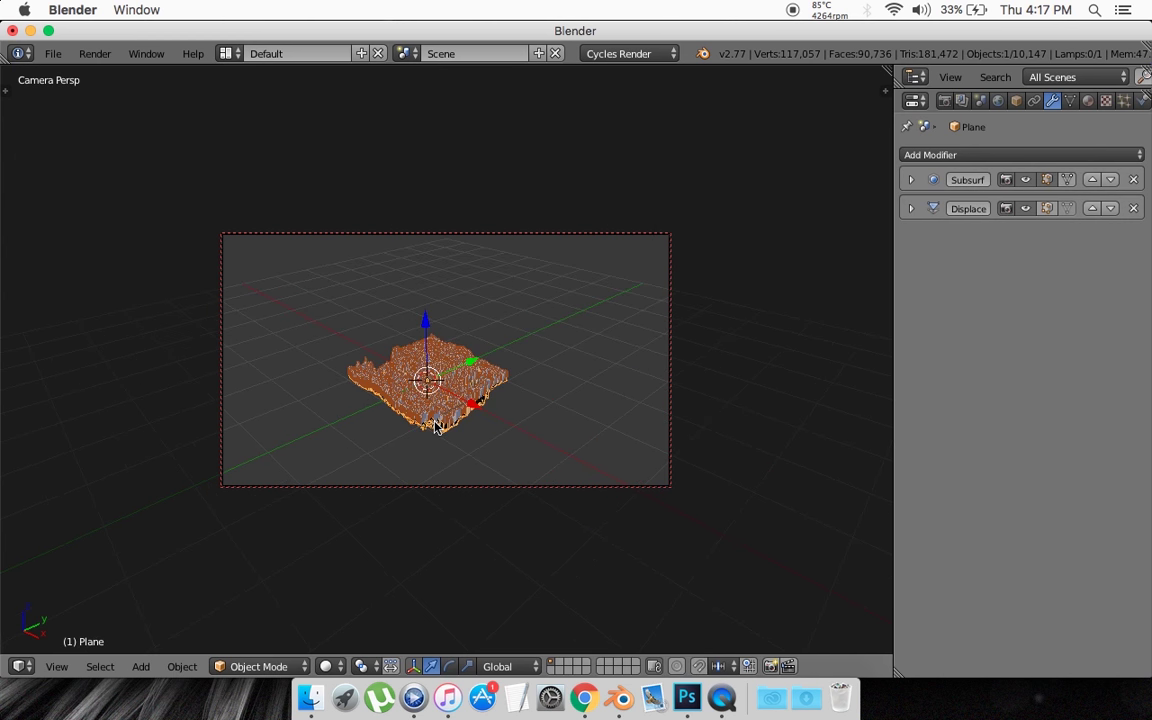
scroll(434, 427, "up", 6)
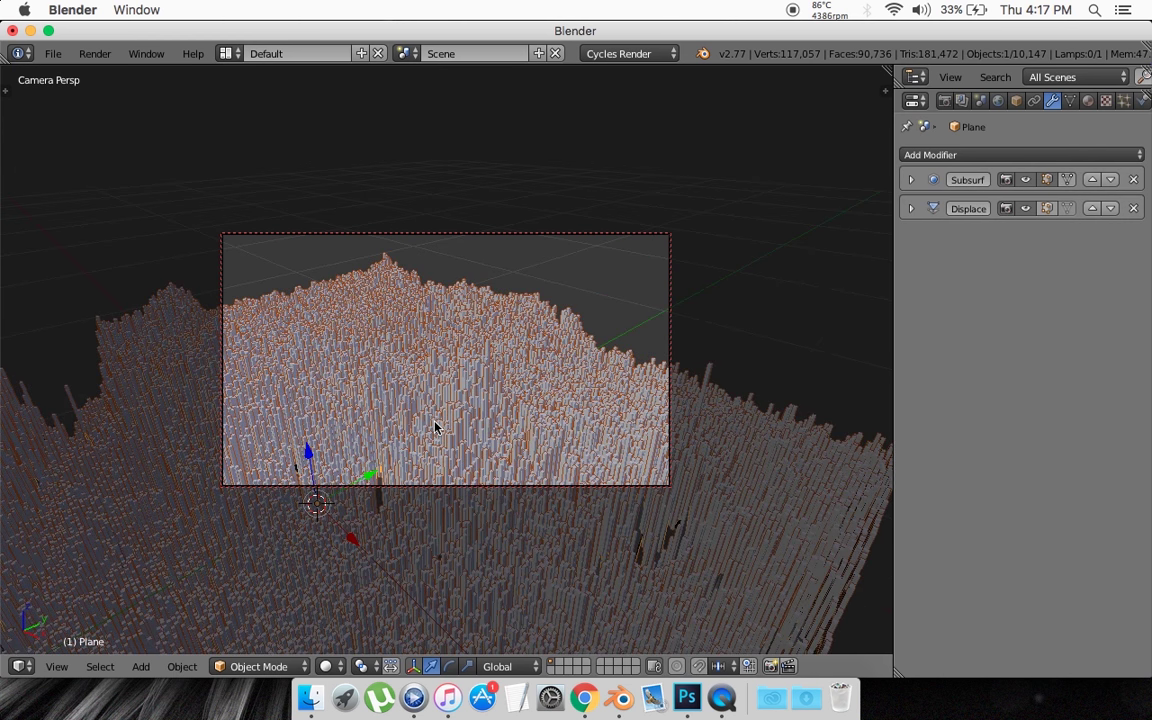
scroll(434, 427, "up", 4)
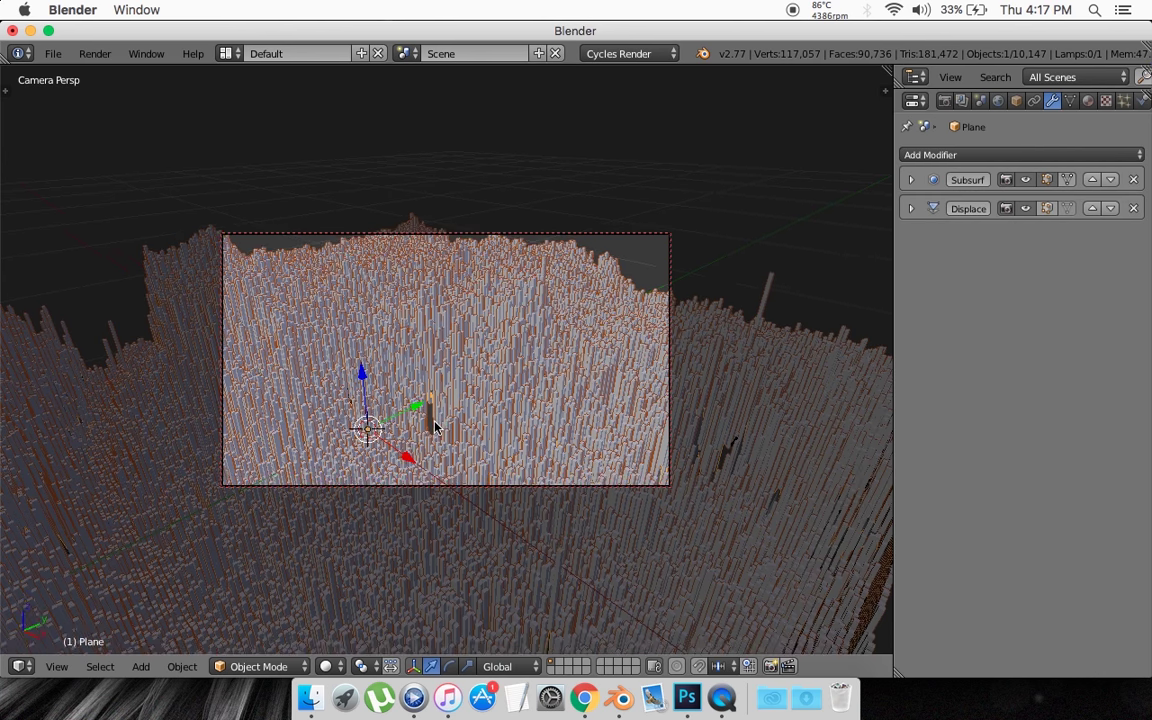
scroll(434, 427, "down", 3)
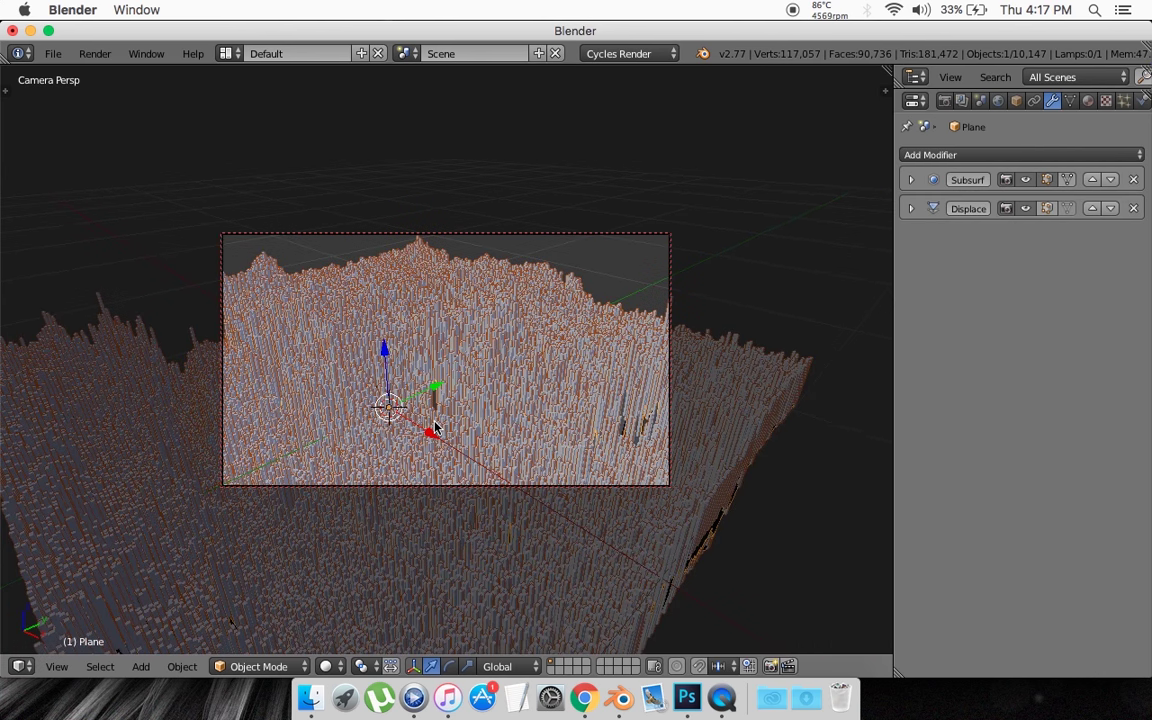
scroll(434, 427, "down", 10)
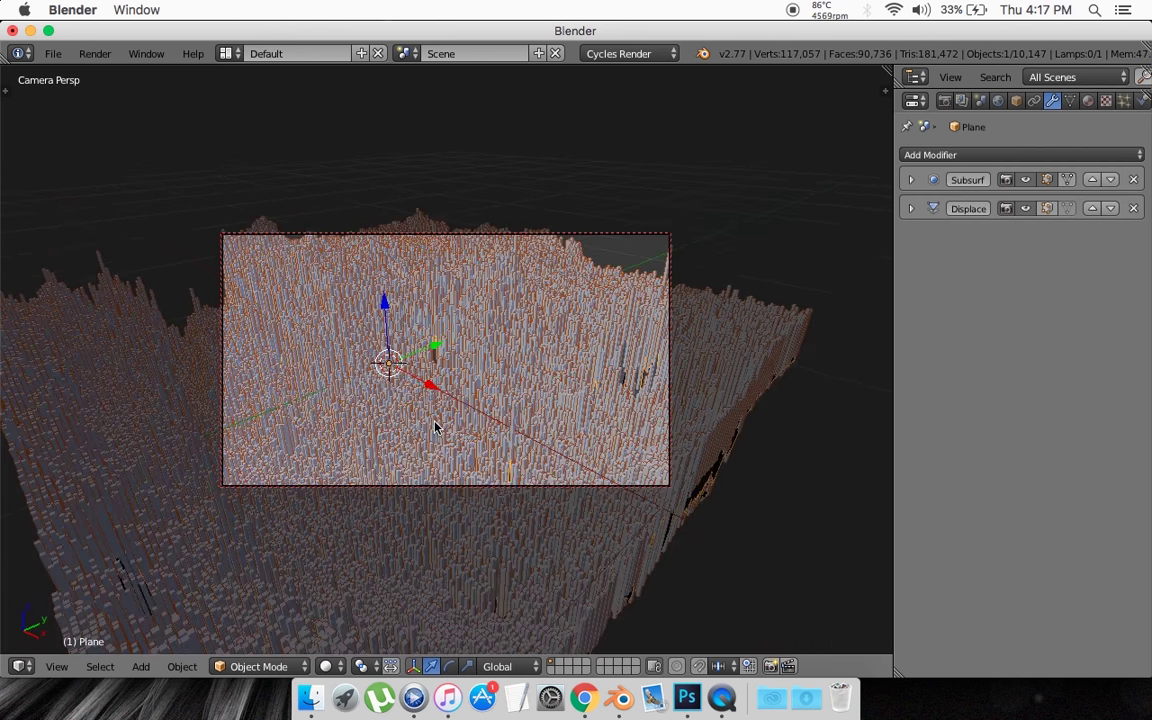
scroll(434, 427, "down", 10)
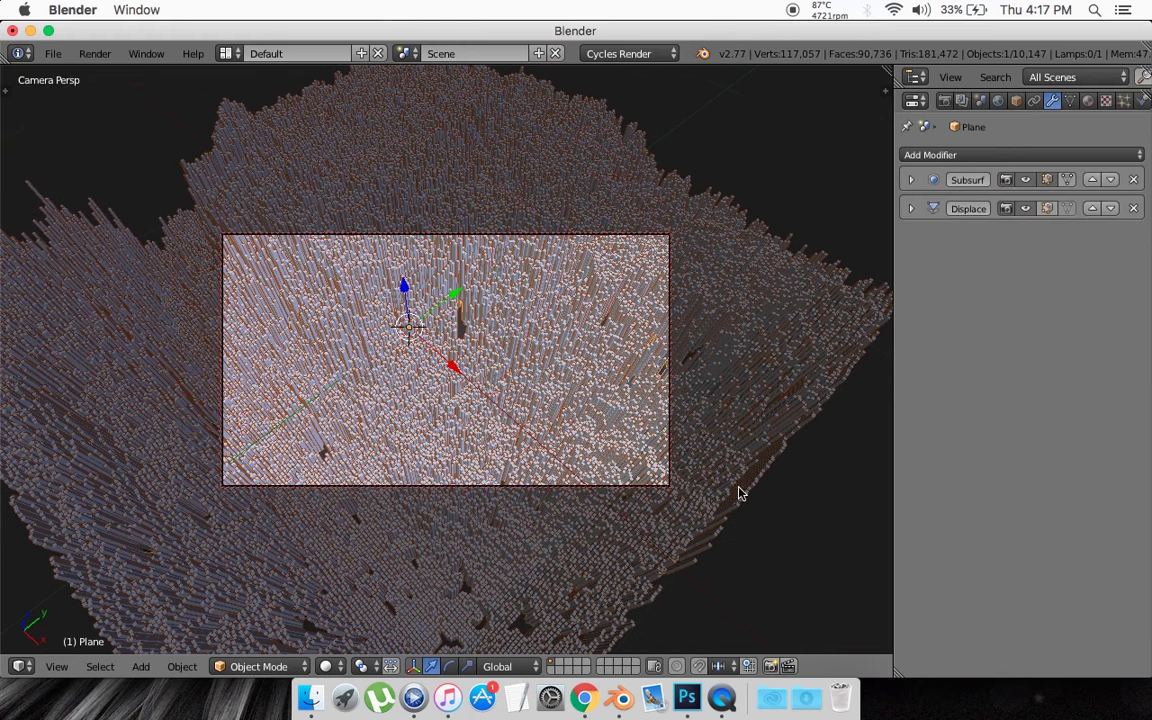
- Disable Lock Camera to View to keep the framing and hide the properties region
key("n")
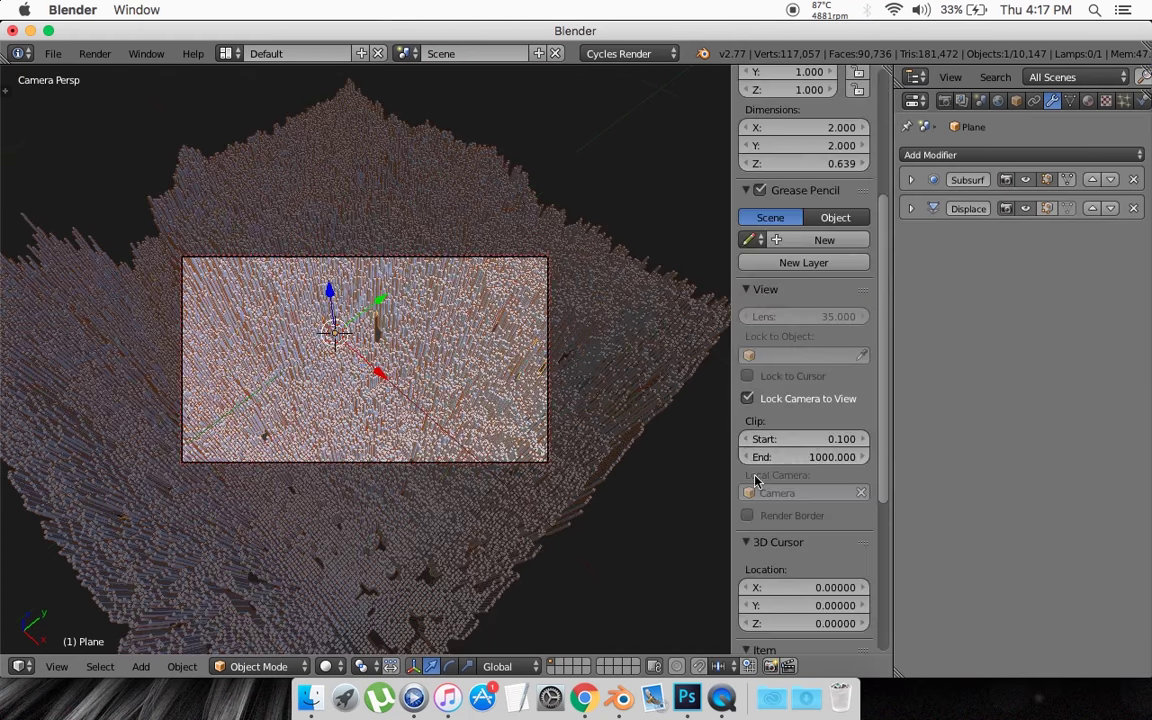
left_click(748, 399)
key("n")
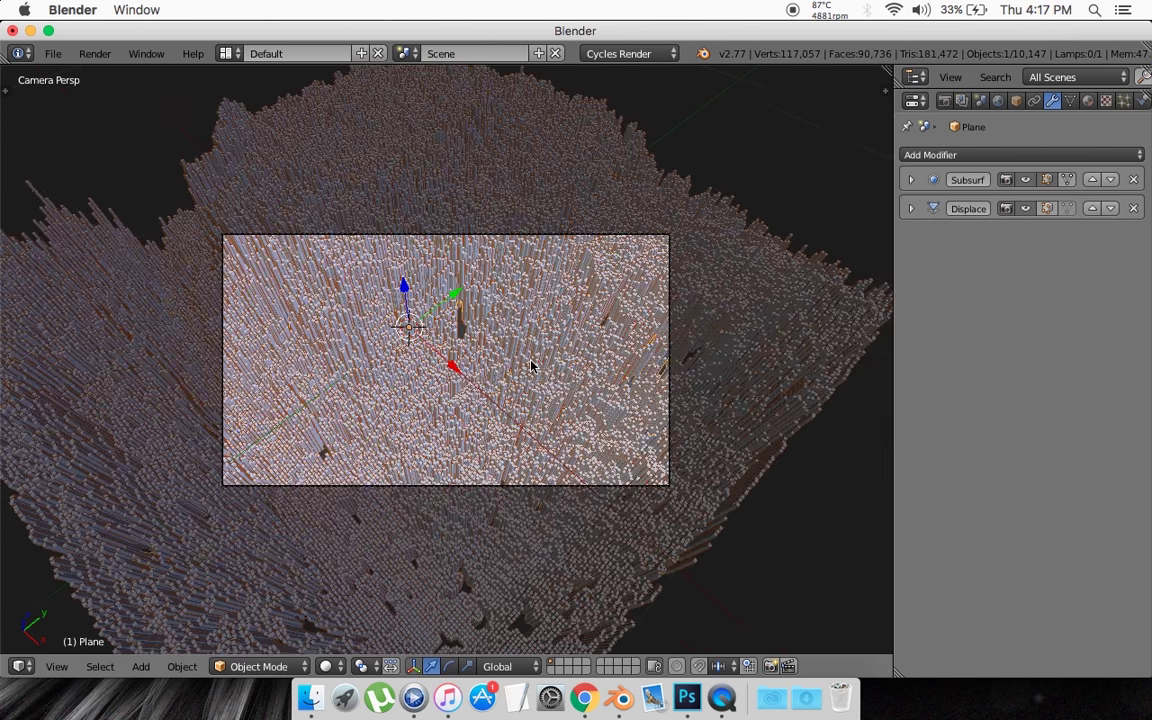
- Place the 3D cursor on the bars near the middle of the camera frame and add a plain-axes empty there
left_click(944, 101)
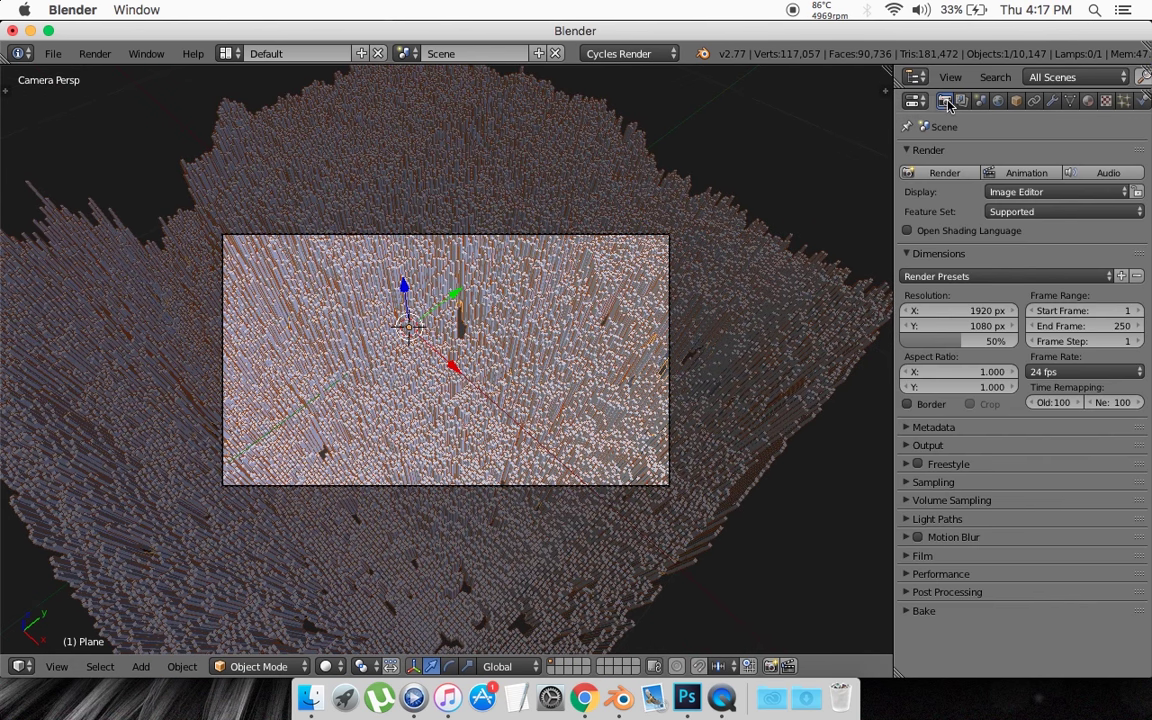
left_click(786, 571)
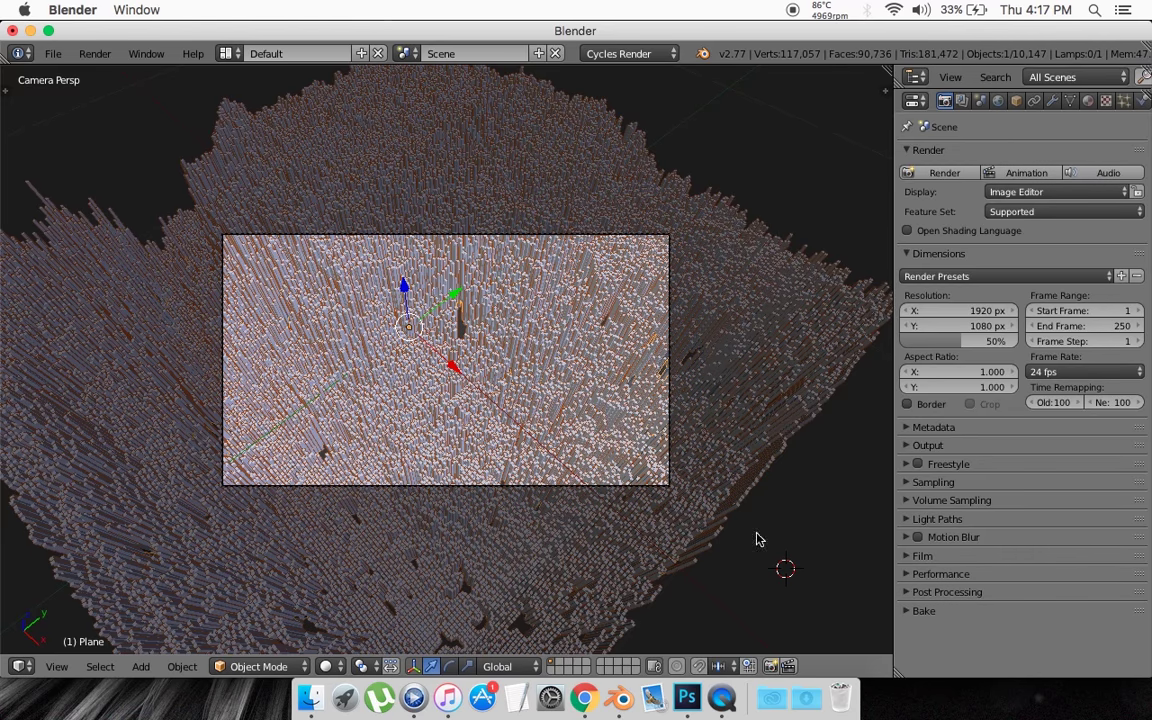
left_click(419, 351)
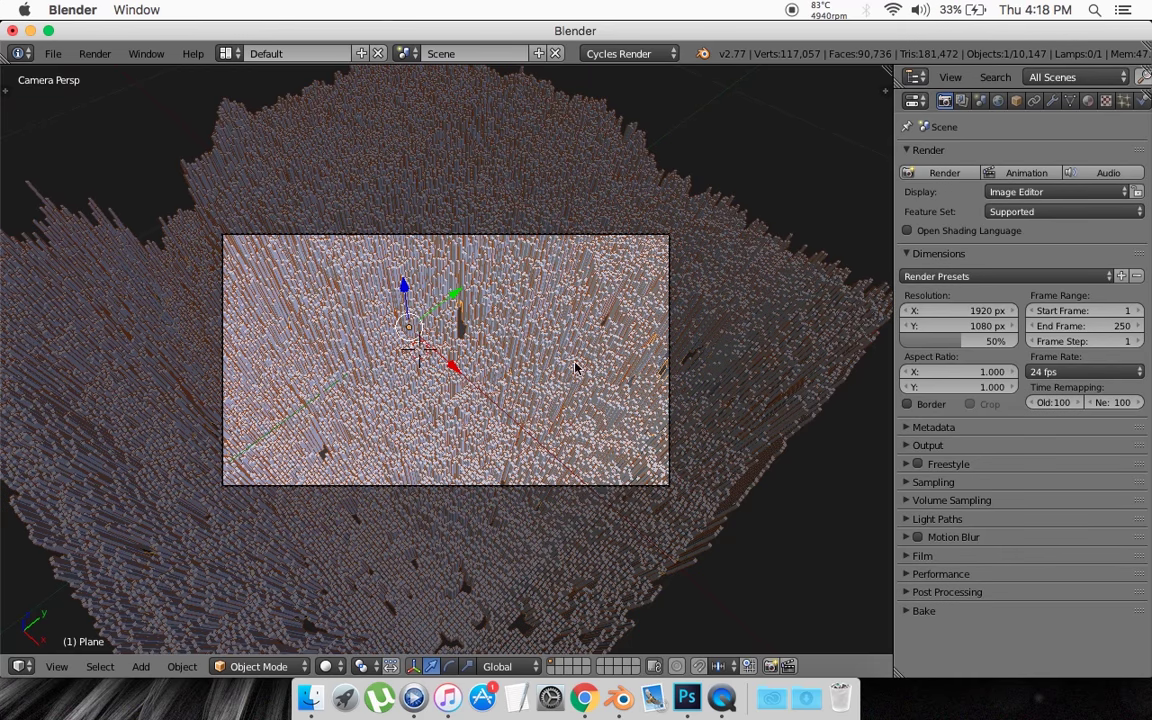
key("shift+a")
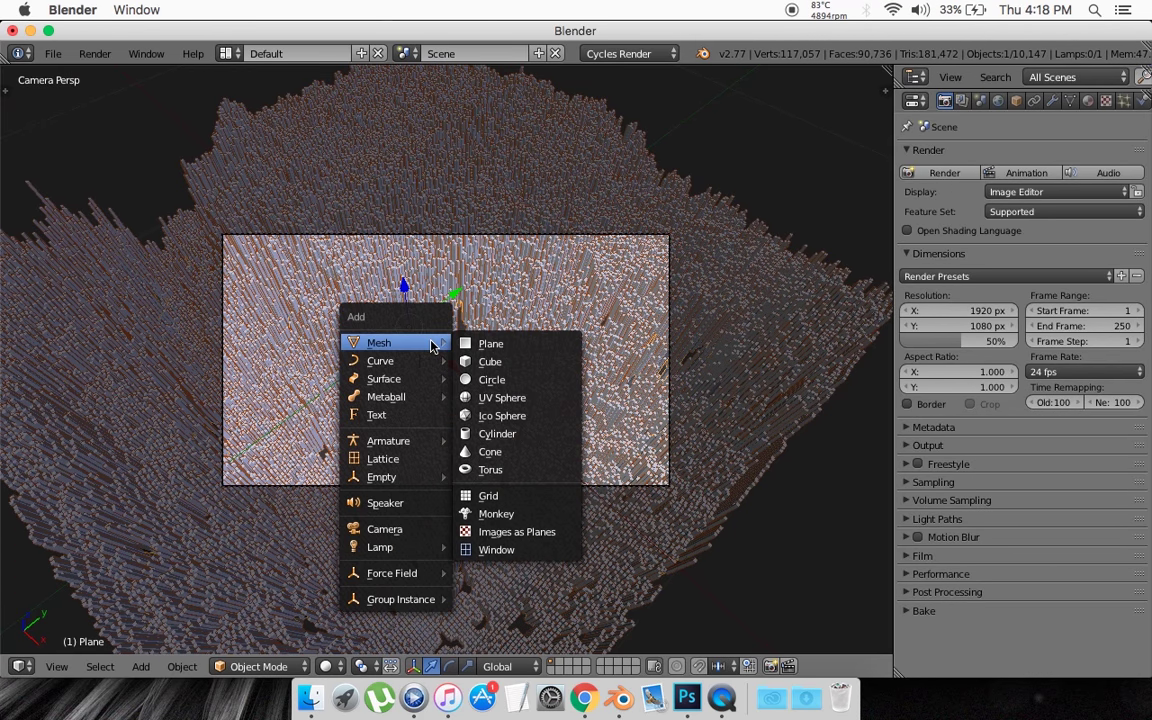
key("Escape")
key("shift+a")
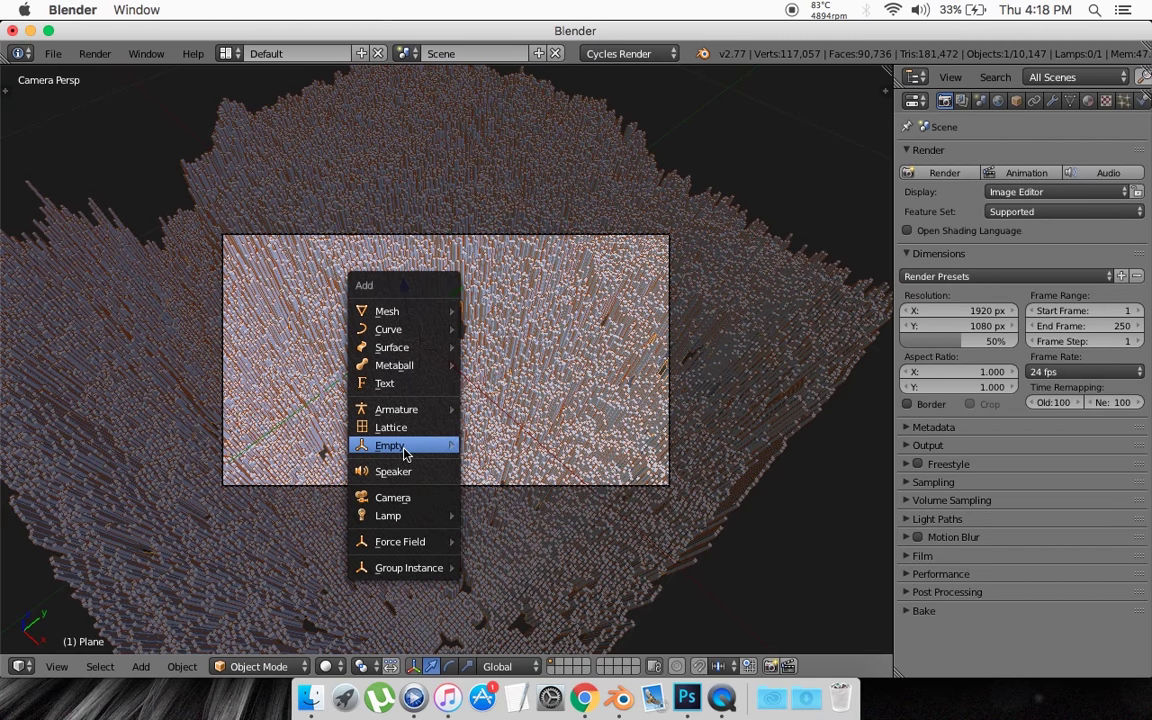
mouse_move(405, 447)
left_click(510, 447)
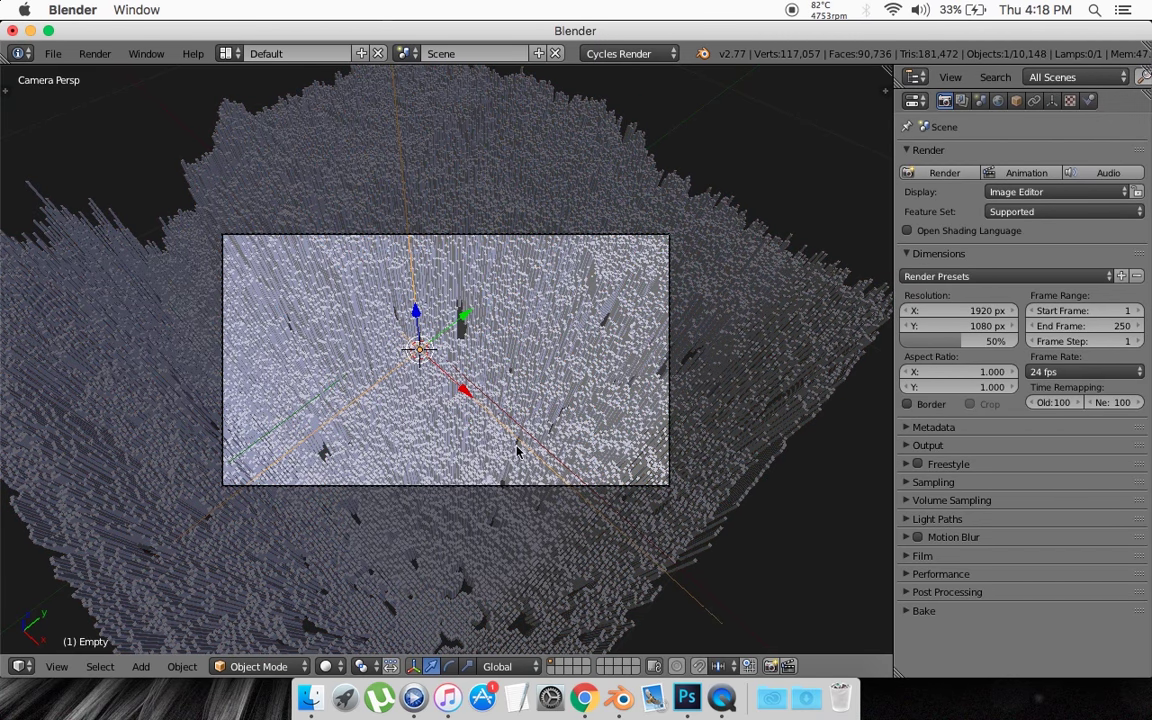
- Scale the empty down to a small marker, then return the viewport to solid shading
key("s")
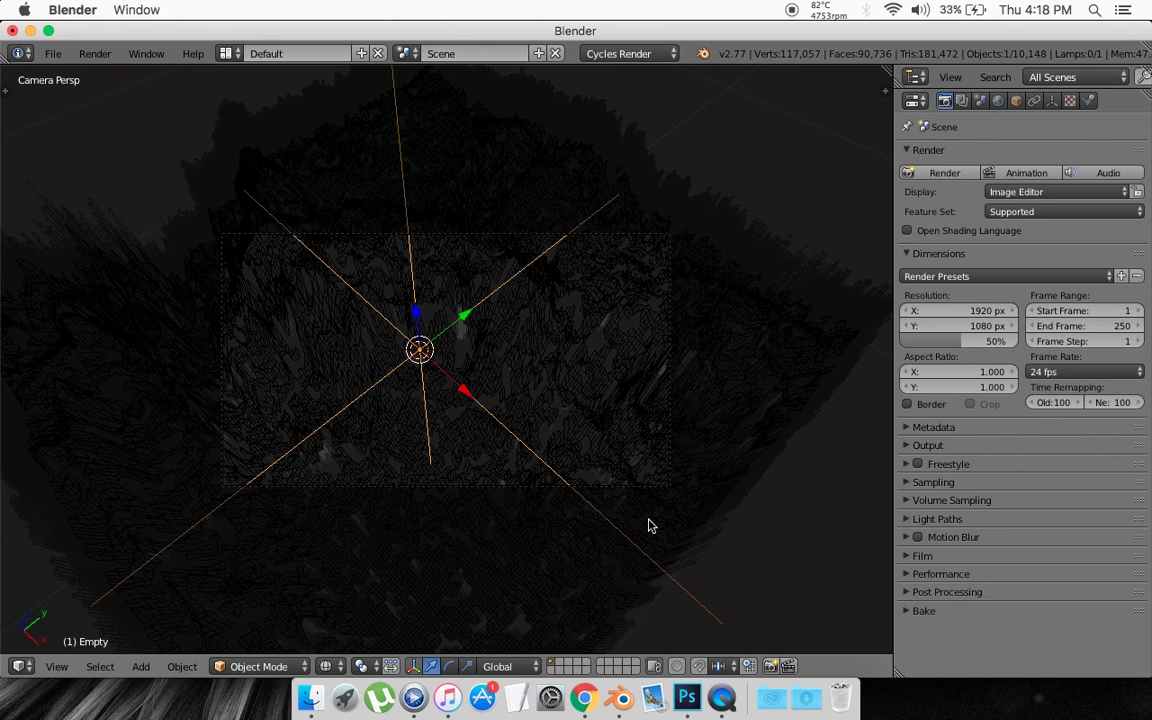
left_click(466, 397)
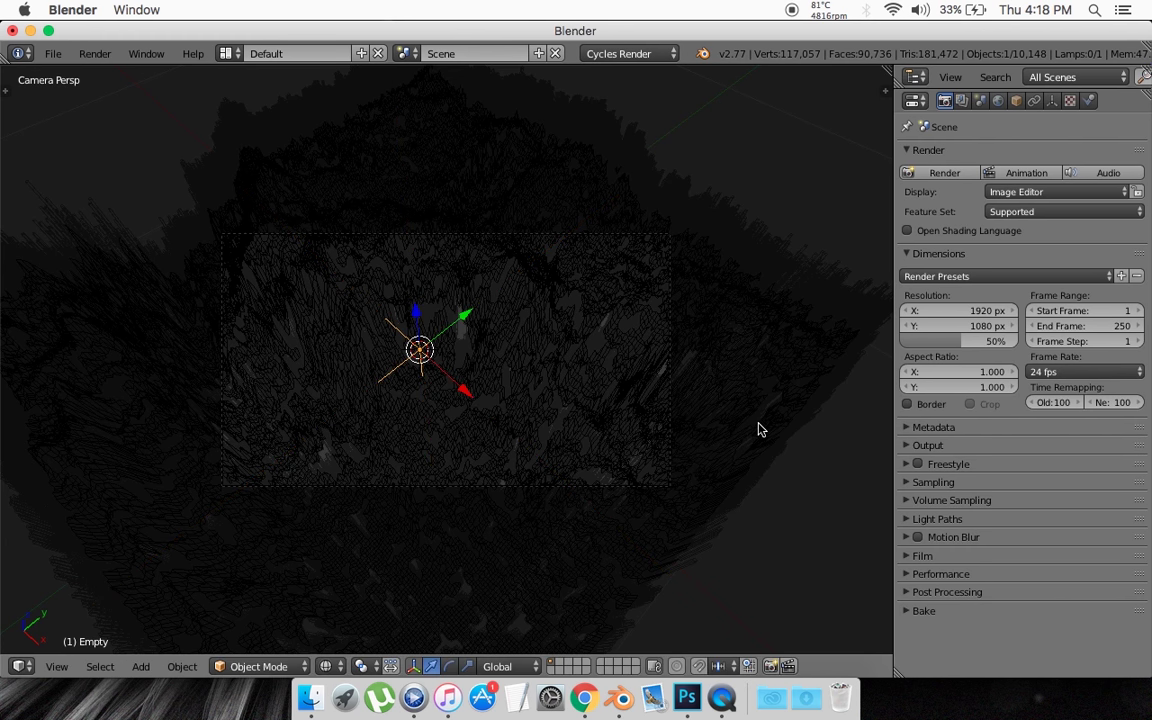
key("z")
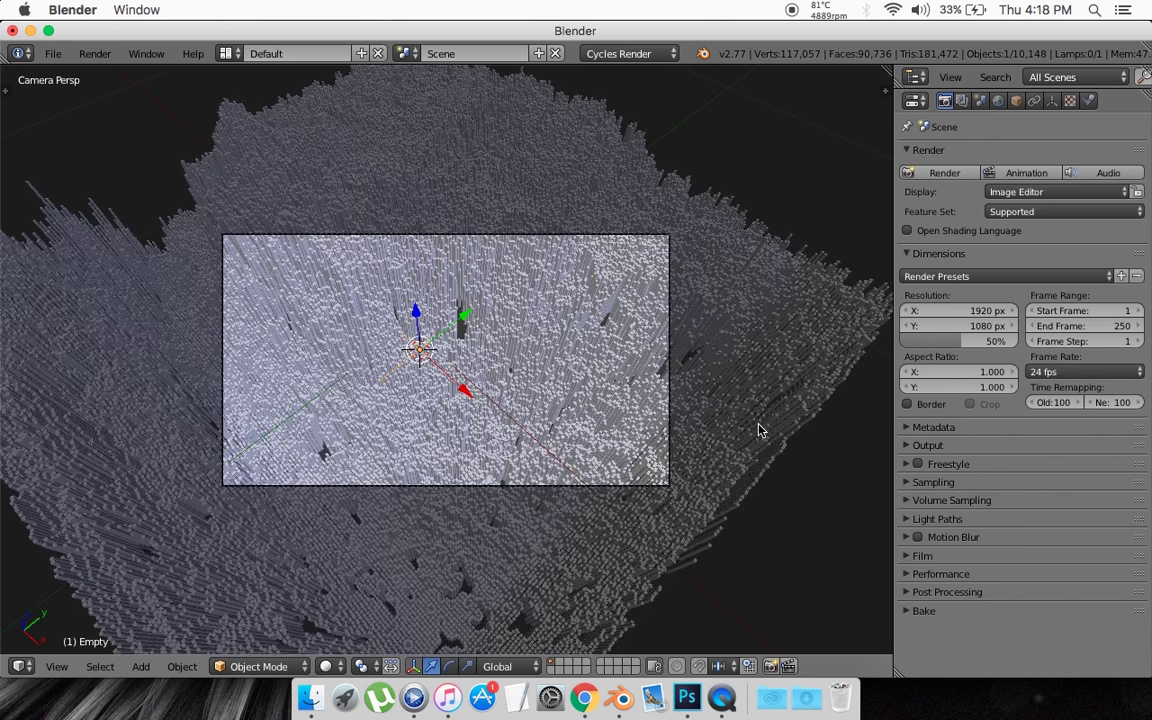
- Select the camera and set its depth of field focus object to Empty
right_click(672, 328)
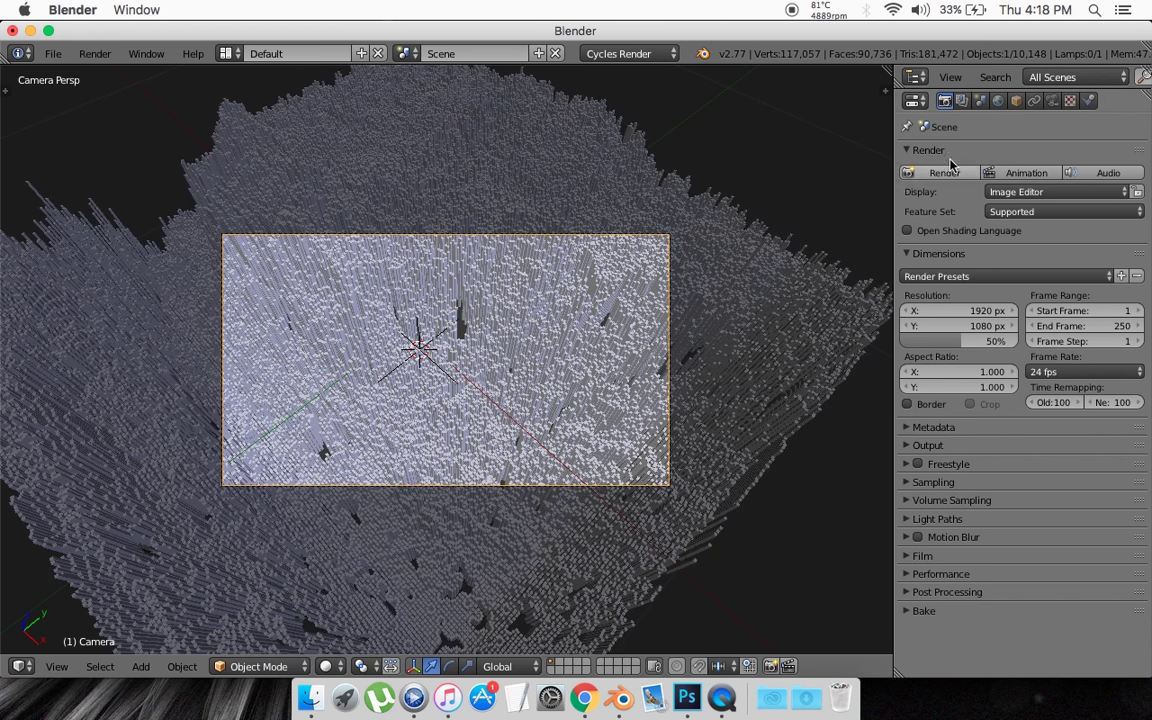
left_click(1052, 102)
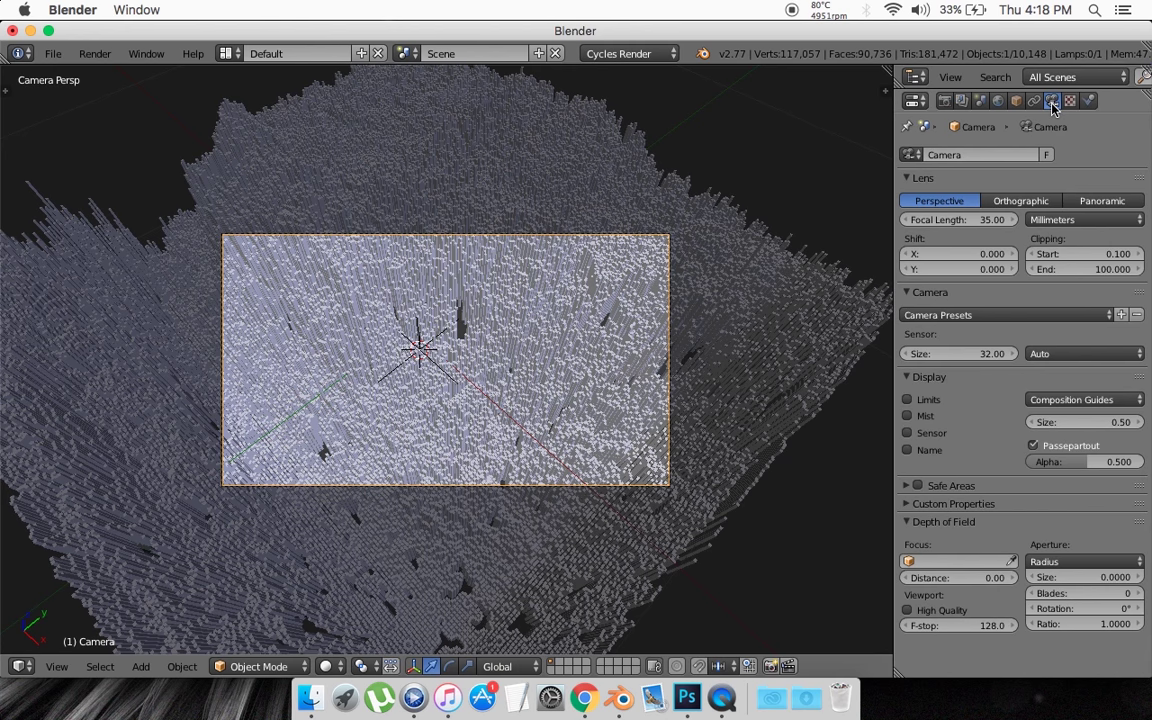
left_click(957, 561)
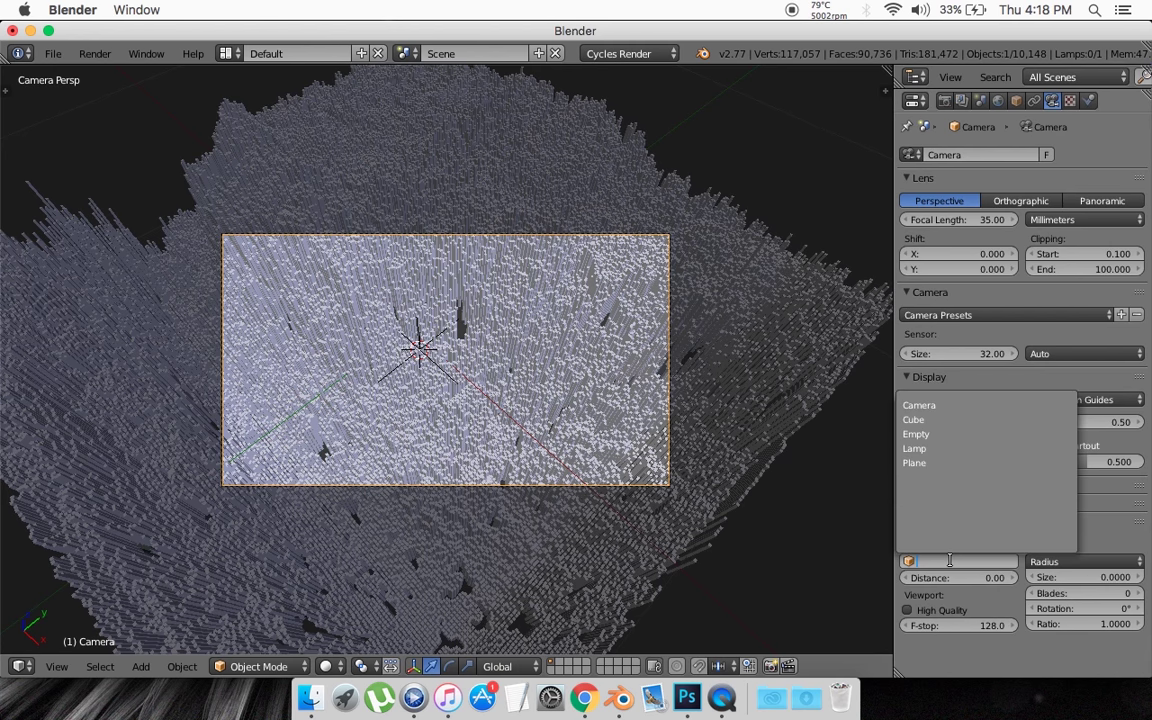
left_click(938, 432)
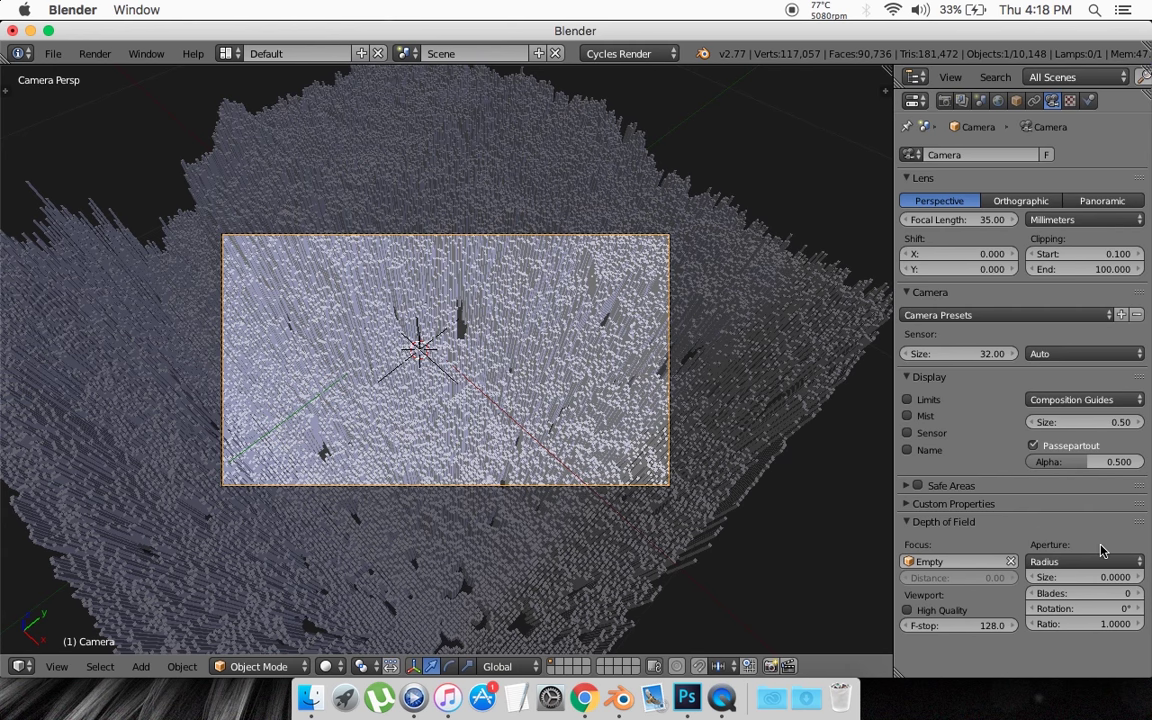
- Switch the camera's aperture type to F-stop and set the number to 2.5
left_click(1067, 561)
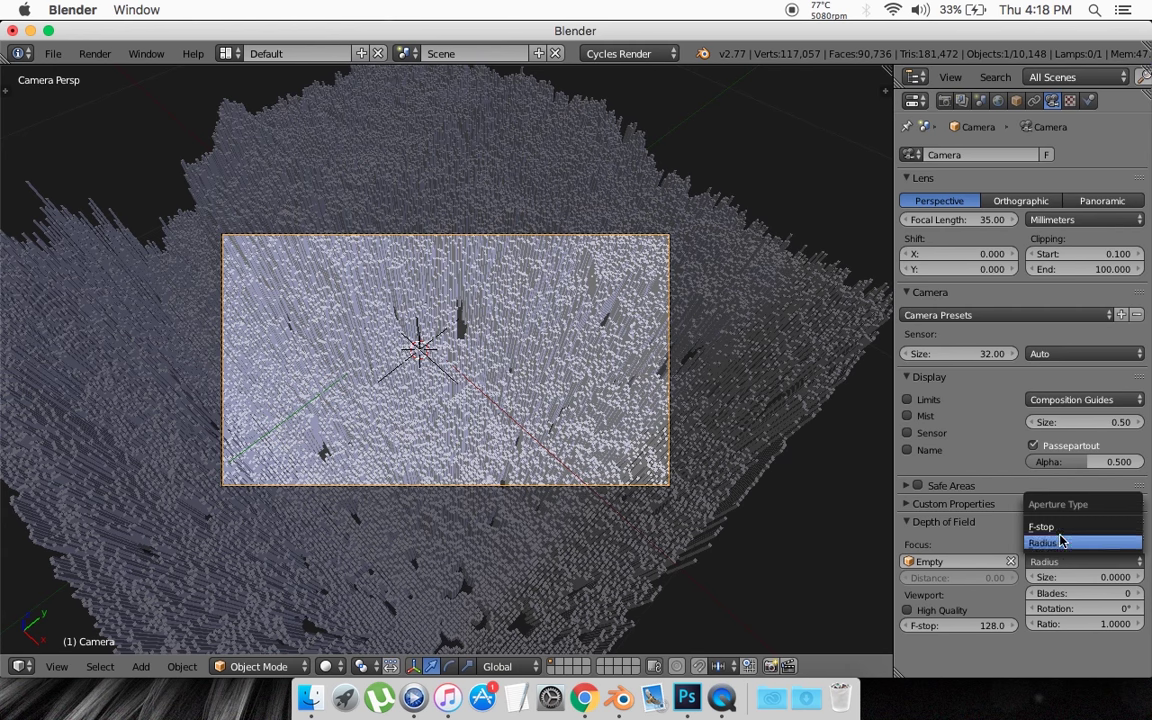
left_click(1056, 527)
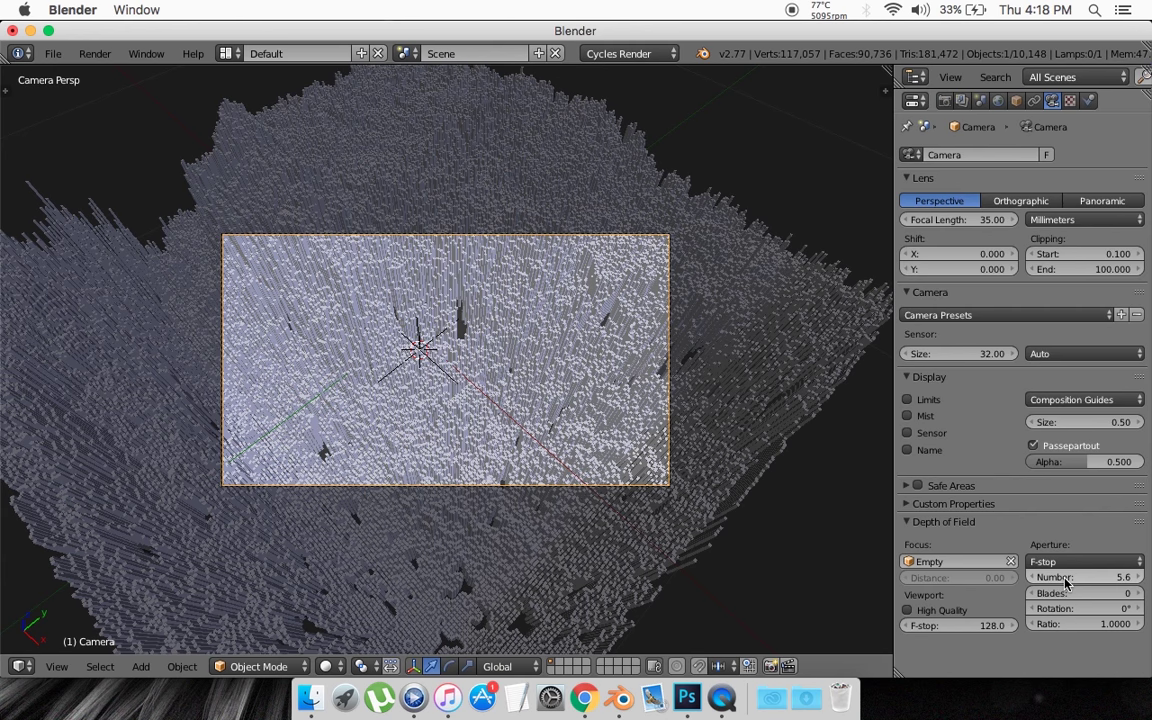
left_click(1097, 578)
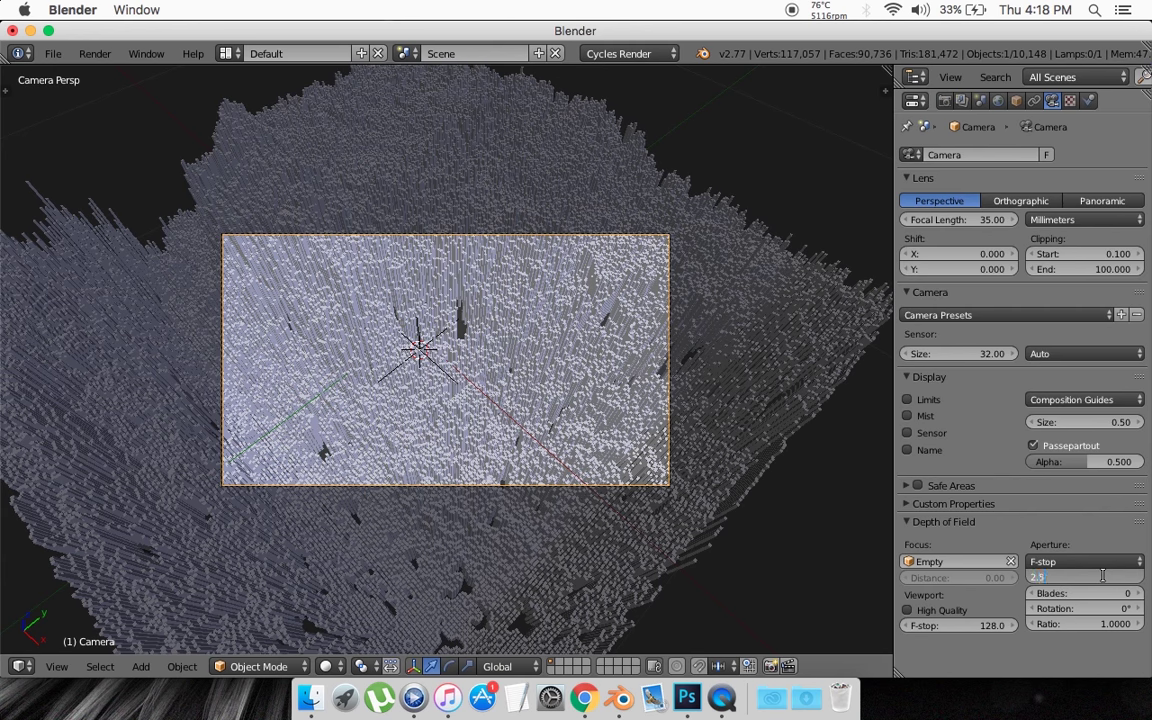
key("Return")
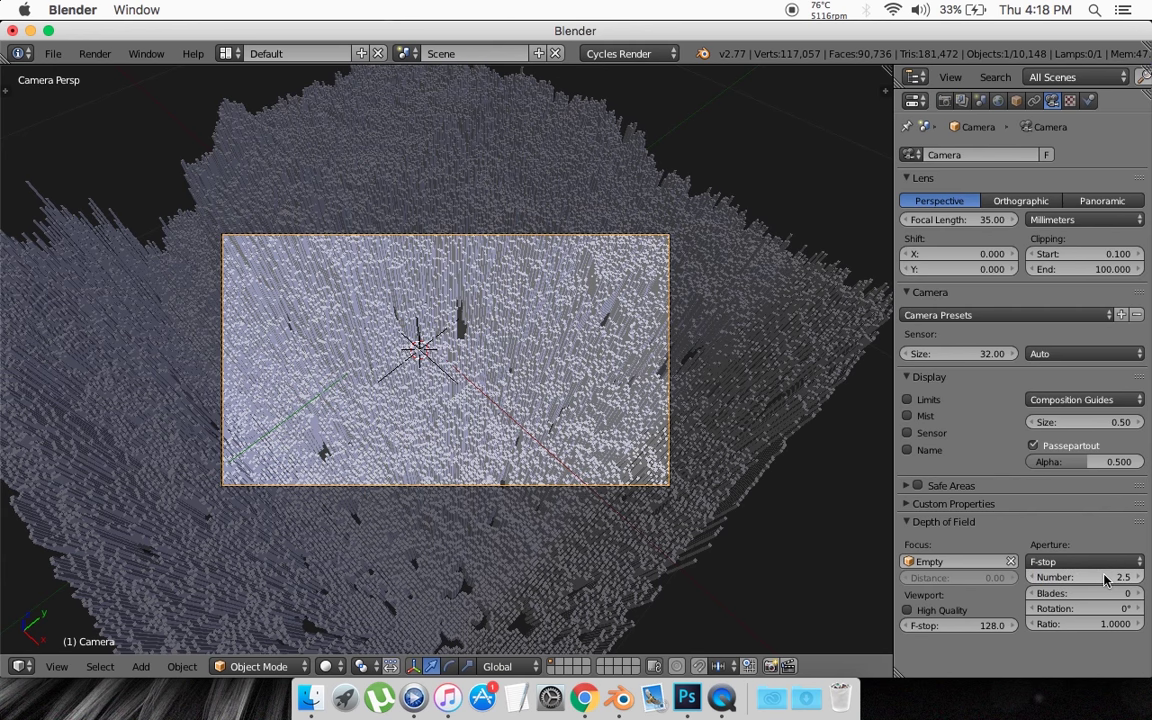
- Leave the camera view and place the 3D cursor in the empty space above and beside the bars
left_click(759, 559)
middle_click_drag(694, 331, 694, 334)
scroll(694, 332, "left", 5)
scroll(694, 332, "right", 3, "shift")
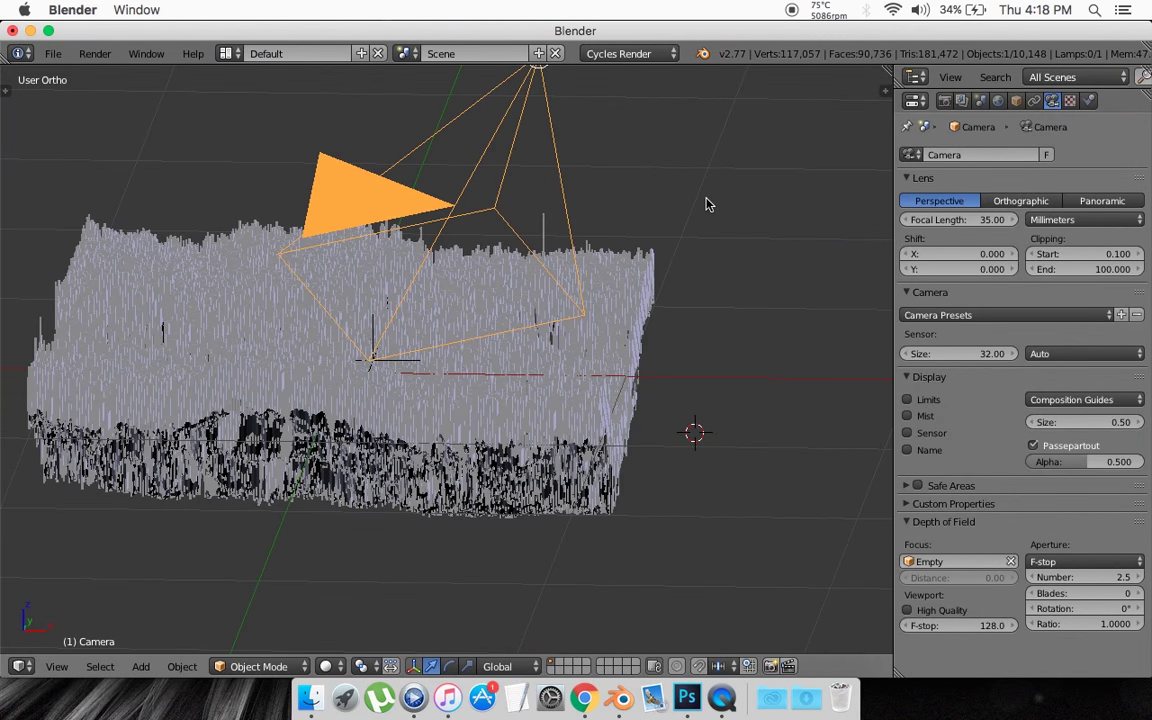
left_click(707, 197)
key("shift+a")
mouse_move(708, 143)
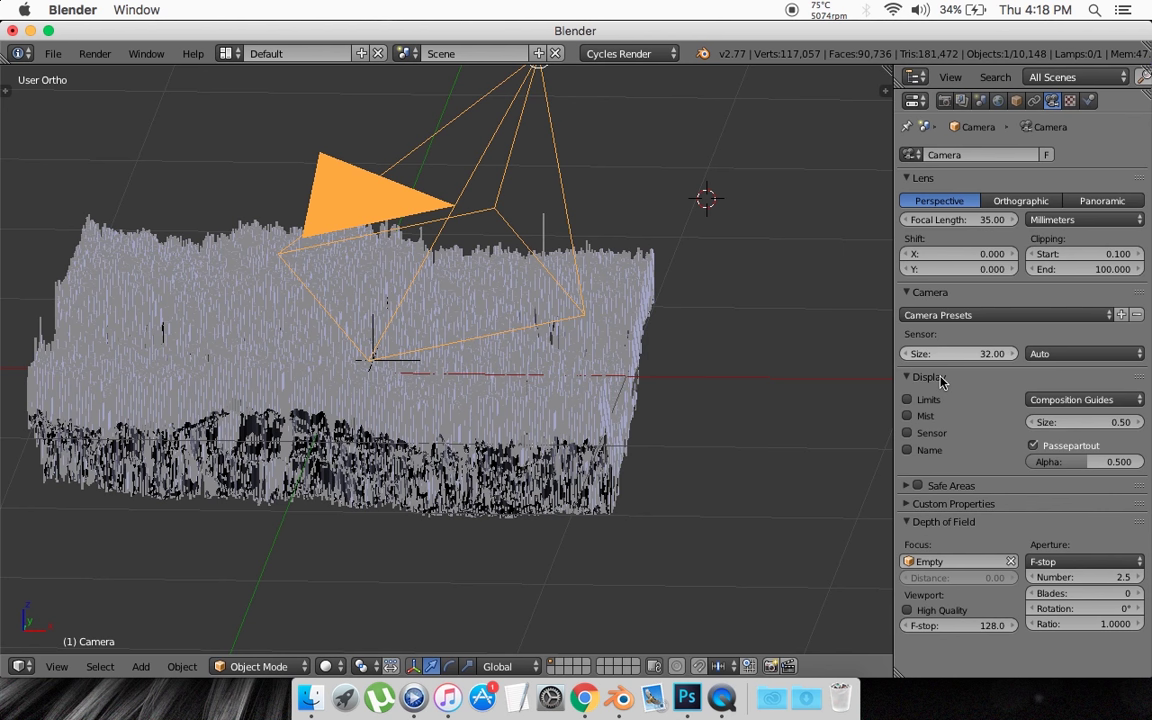
scroll(782, 304, "up", 4)
scroll(781, 305, "down", 5)
key("shift+a")
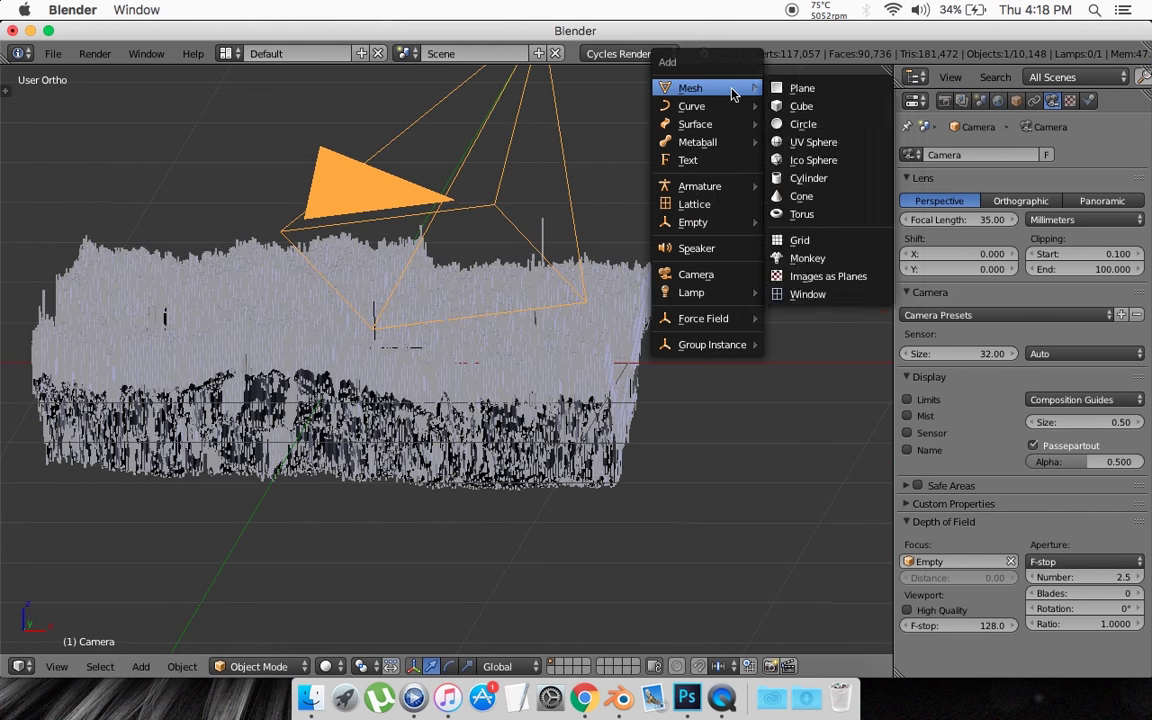
mouse_move(705, 302)
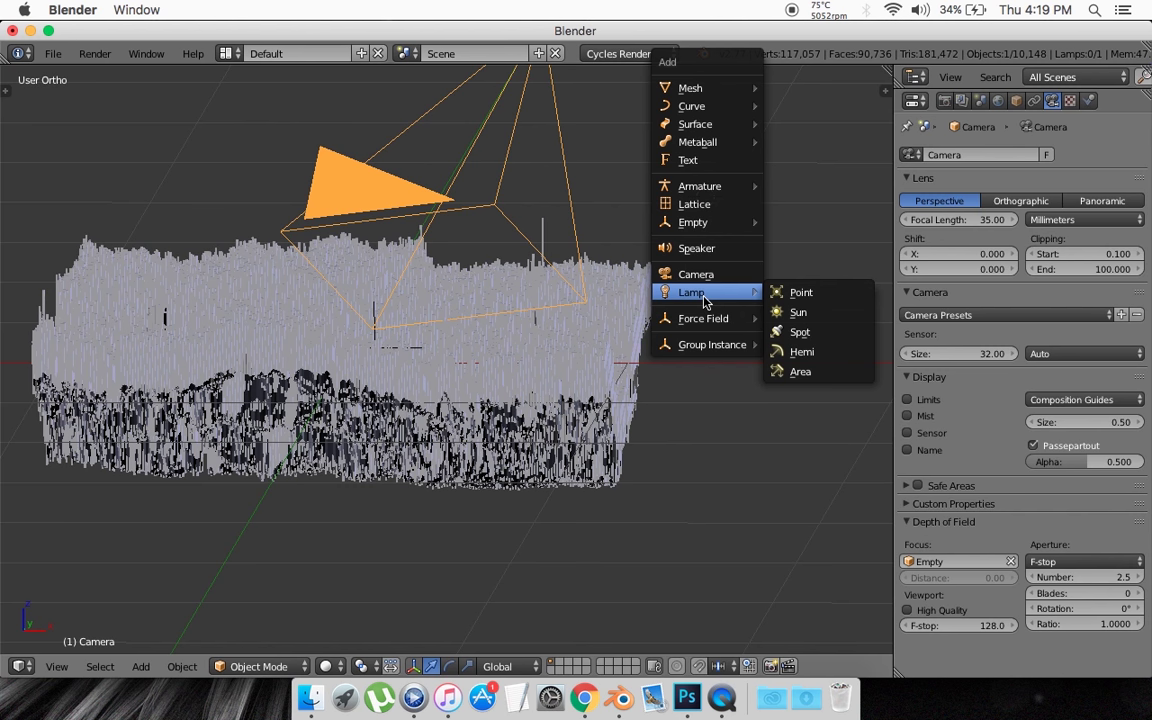
left_click(799, 332)
middle_click_drag(748, 339, 746, 342)
key("x")
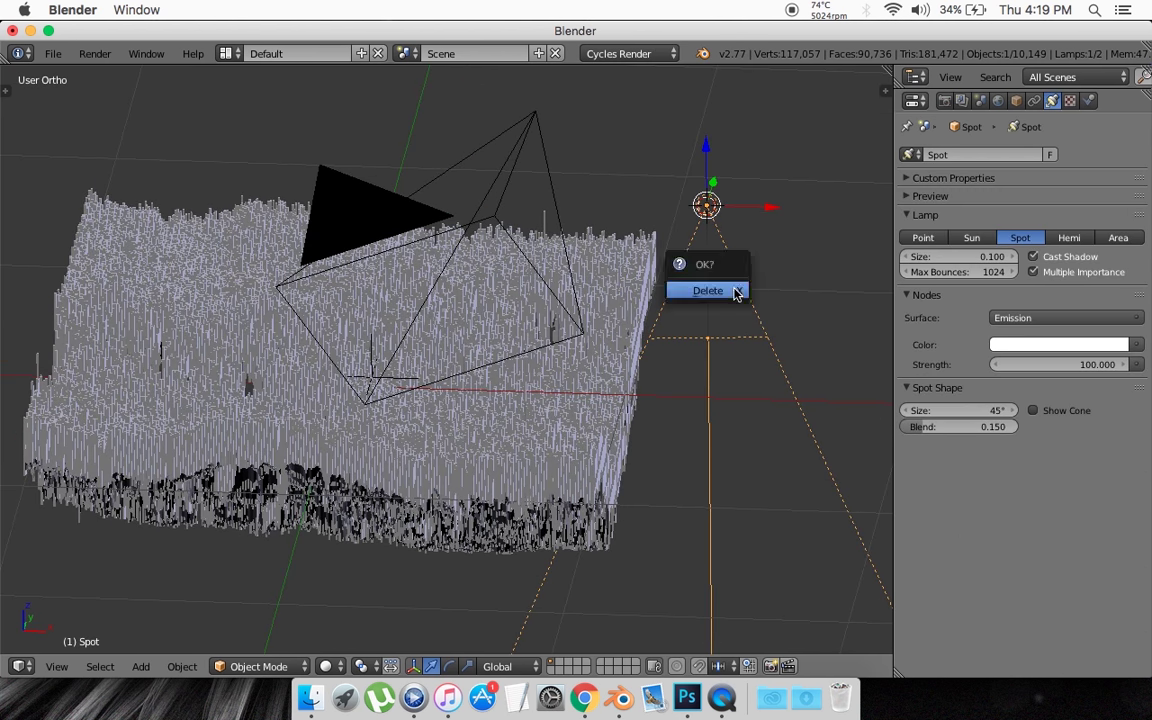
left_click(737, 291)
- Add a sun lamp at the 3D cursor and move it higher and farther out from the bars
key("shift+a")
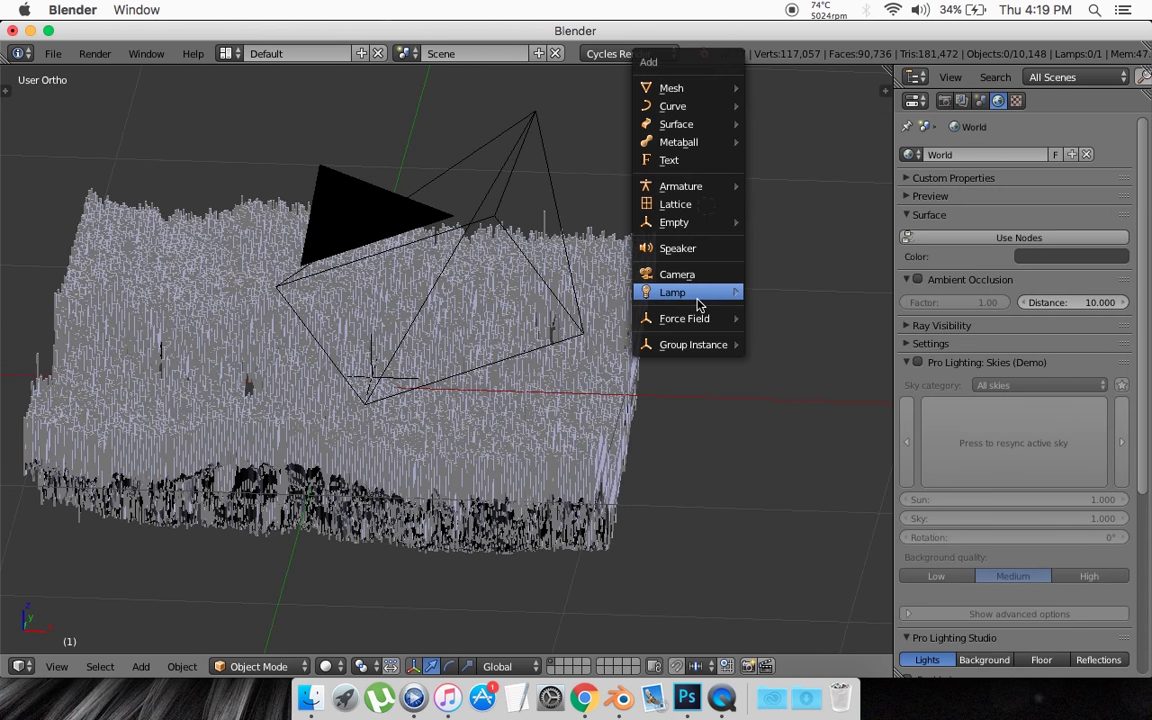
mouse_move(727, 300)
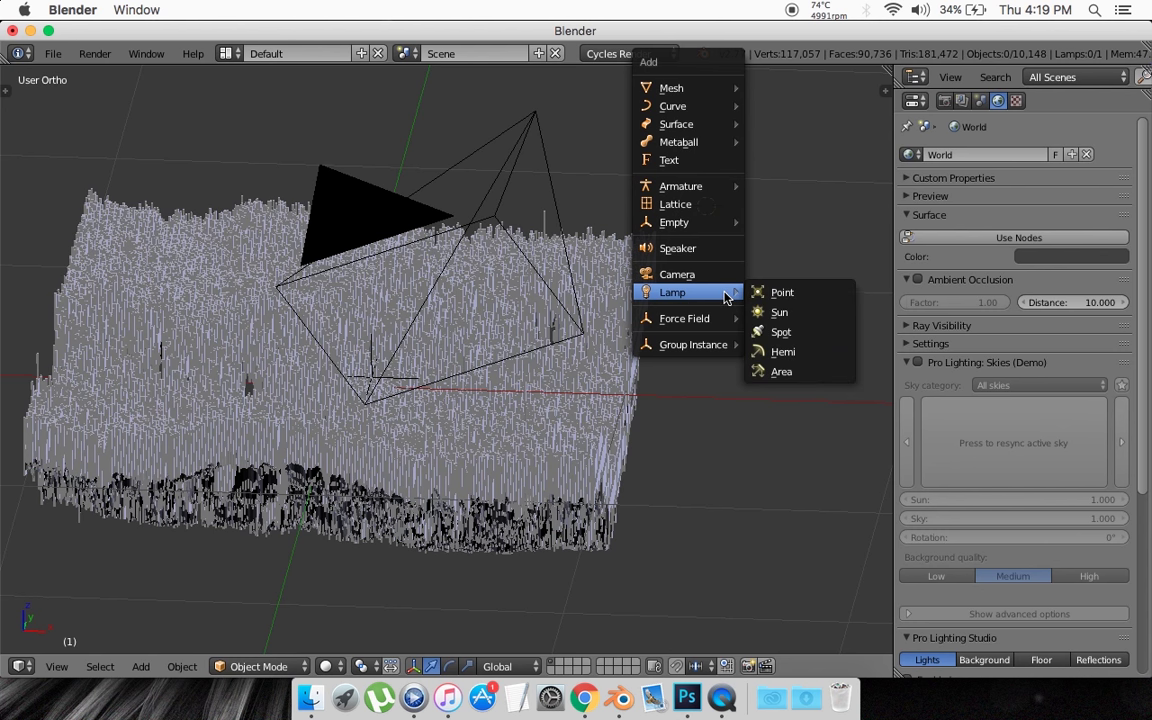
left_click(786, 312)
scroll(786, 317, "down", 5)
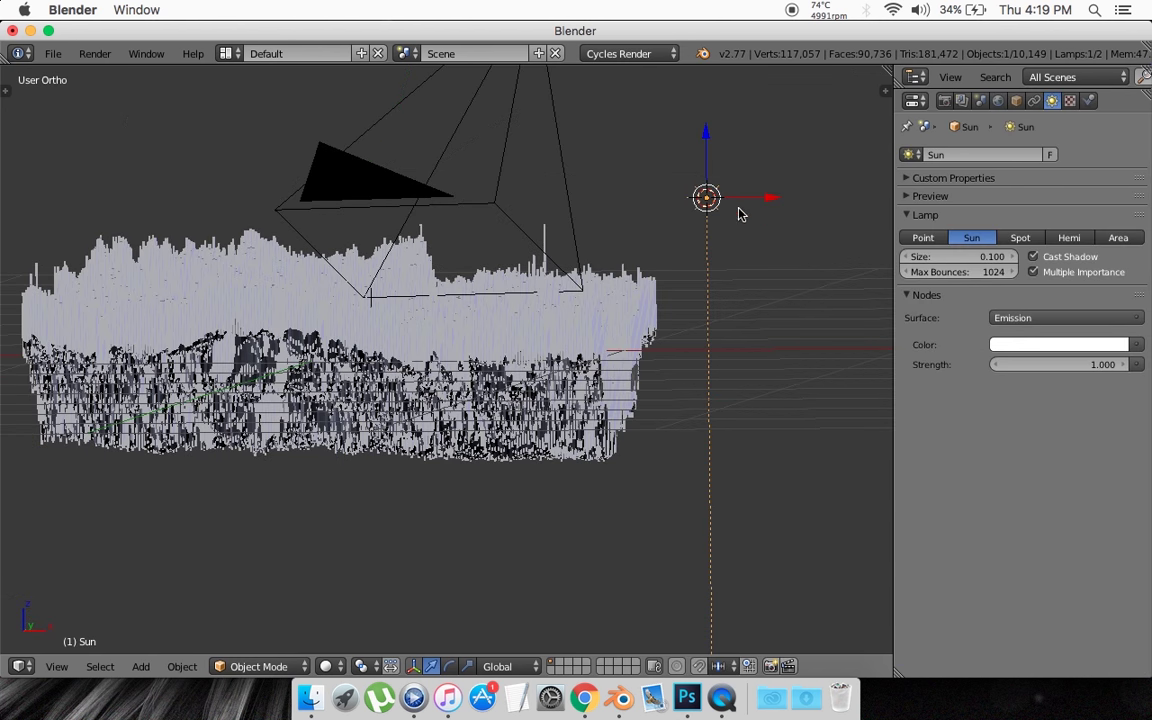
left_click_drag(742, 198, 819, 73)
- Rotate the sun lamp from two sides of the model so its light falls at a low angle across the bars
key("r")
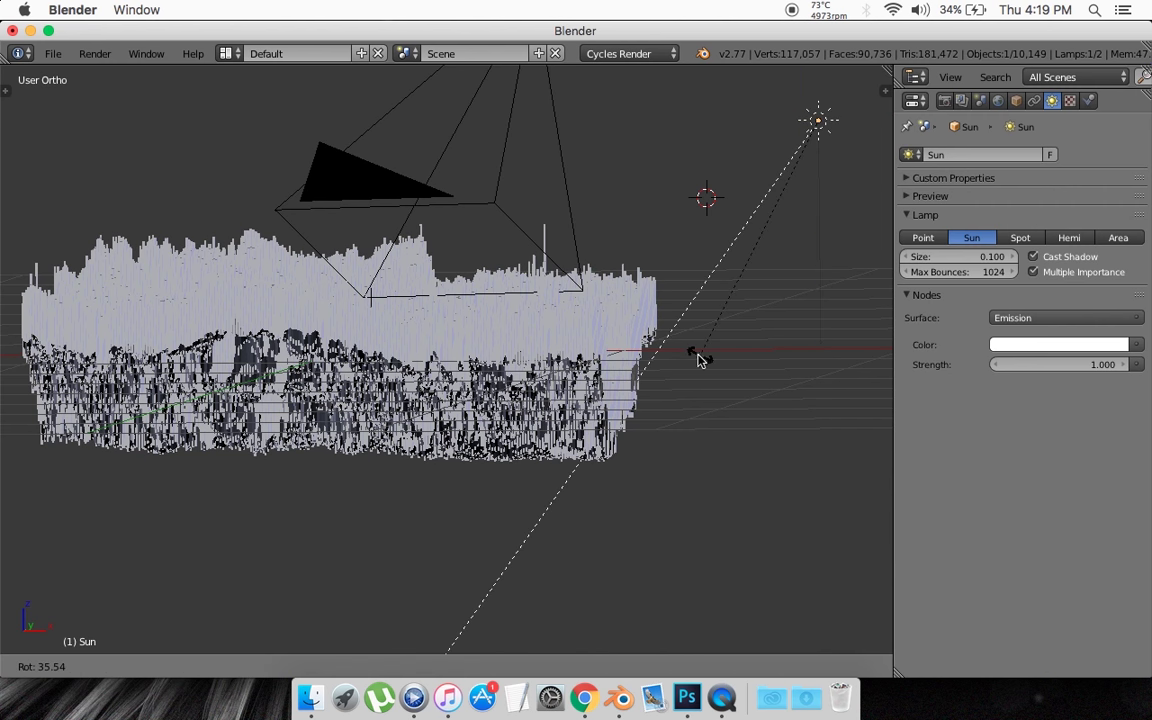
left_click(533, 303)
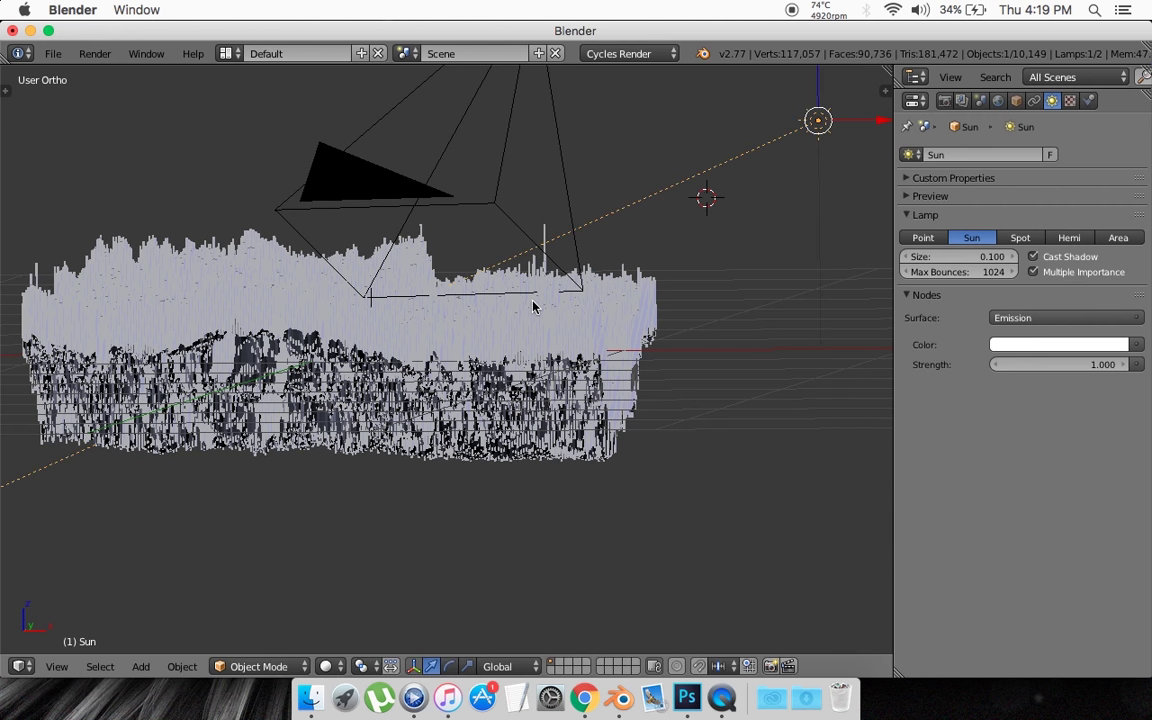
scroll(533, 305, "down", 5)
scroll(533, 305, "right", 6)
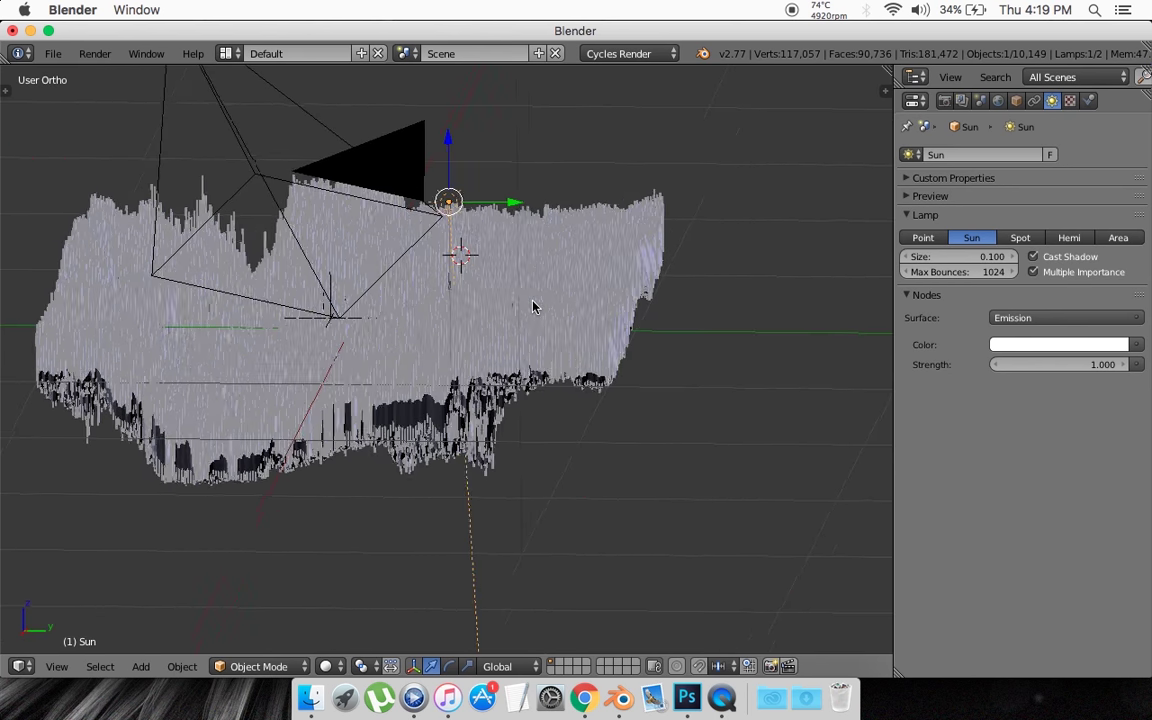
scroll(533, 305, "up", 3)
key("r")
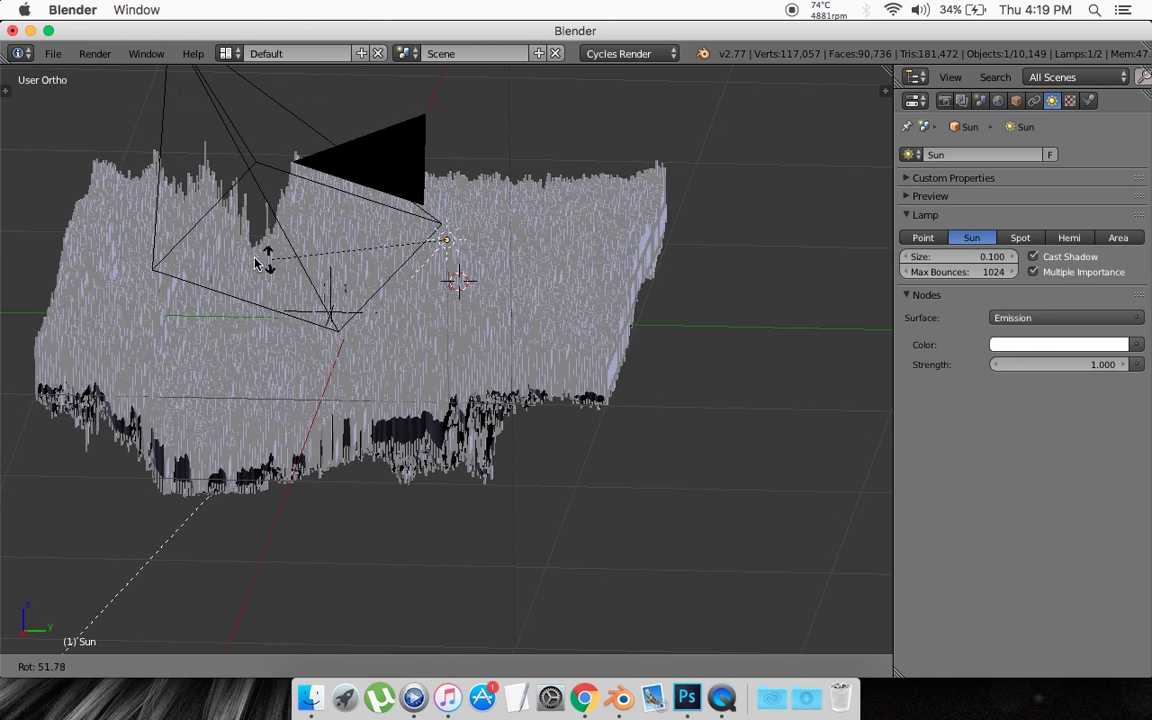
left_click(252, 257)
- Move the sun lamp along the Y axis, closer to the bars
scroll(252, 262, "down", 5)
scroll(252, 262, "down", 3)
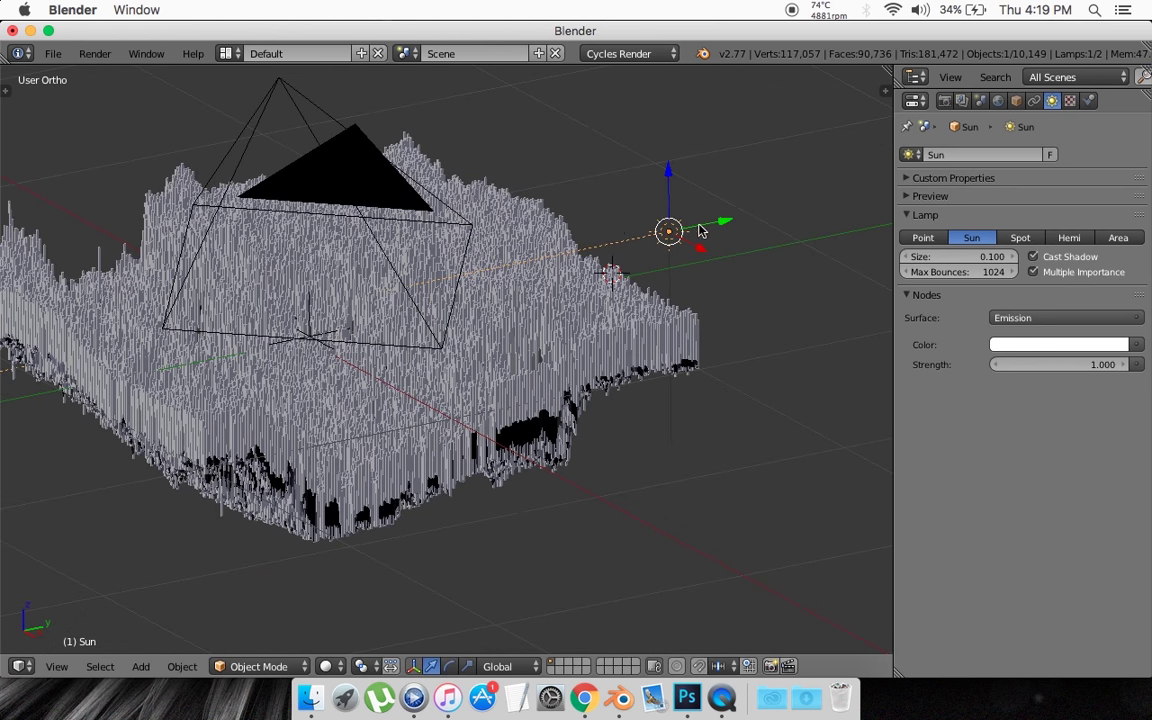
key("g")
key("y")
left_click(617, 240)
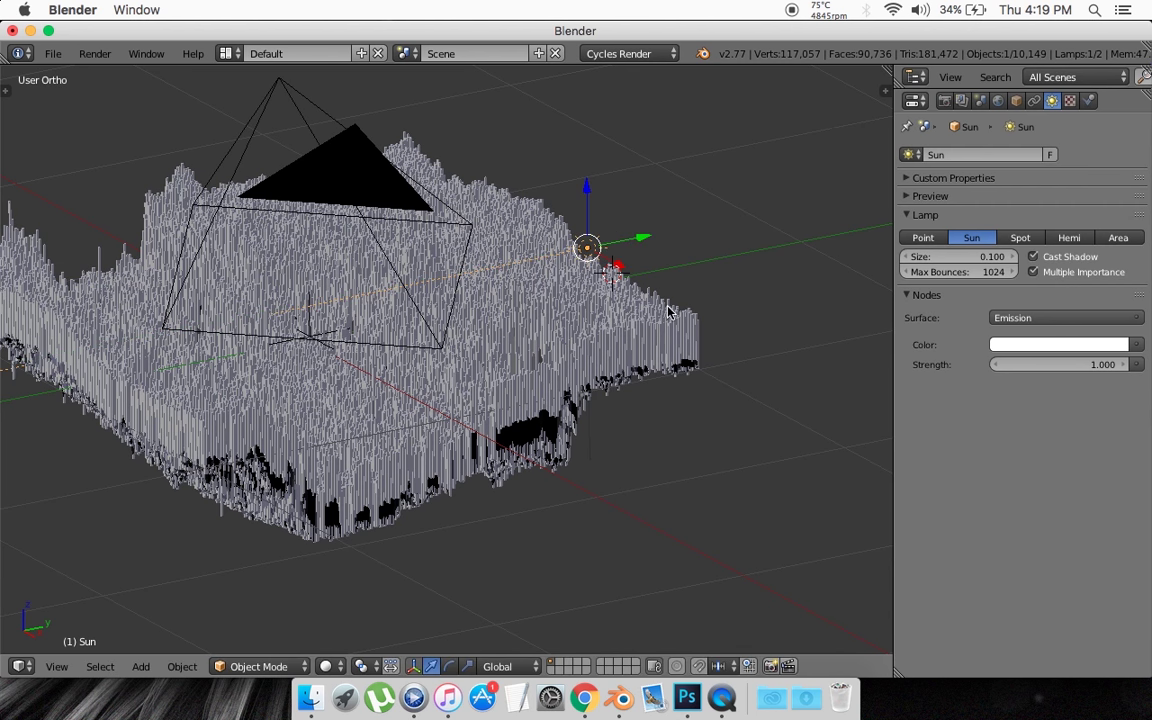
- Return to the camera view and preview the lit, coloured bars with Rendered viewport shading
key("KP_0")
key("z")
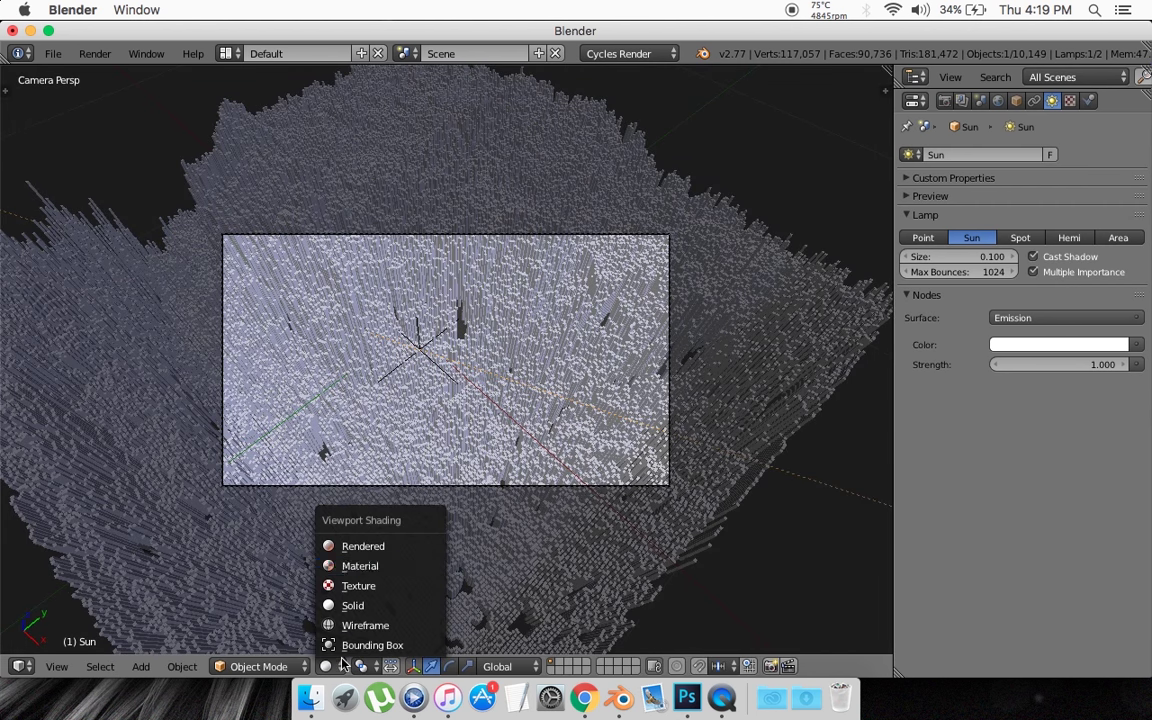
left_click(355, 546)
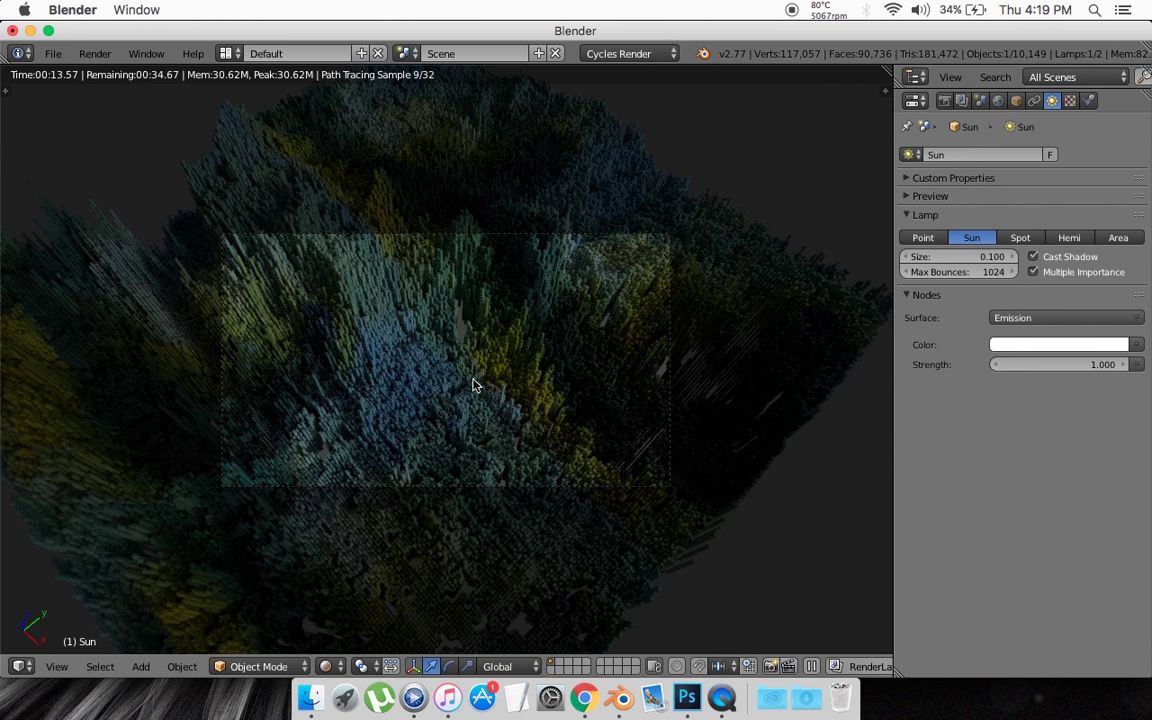
left_click(326, 666)
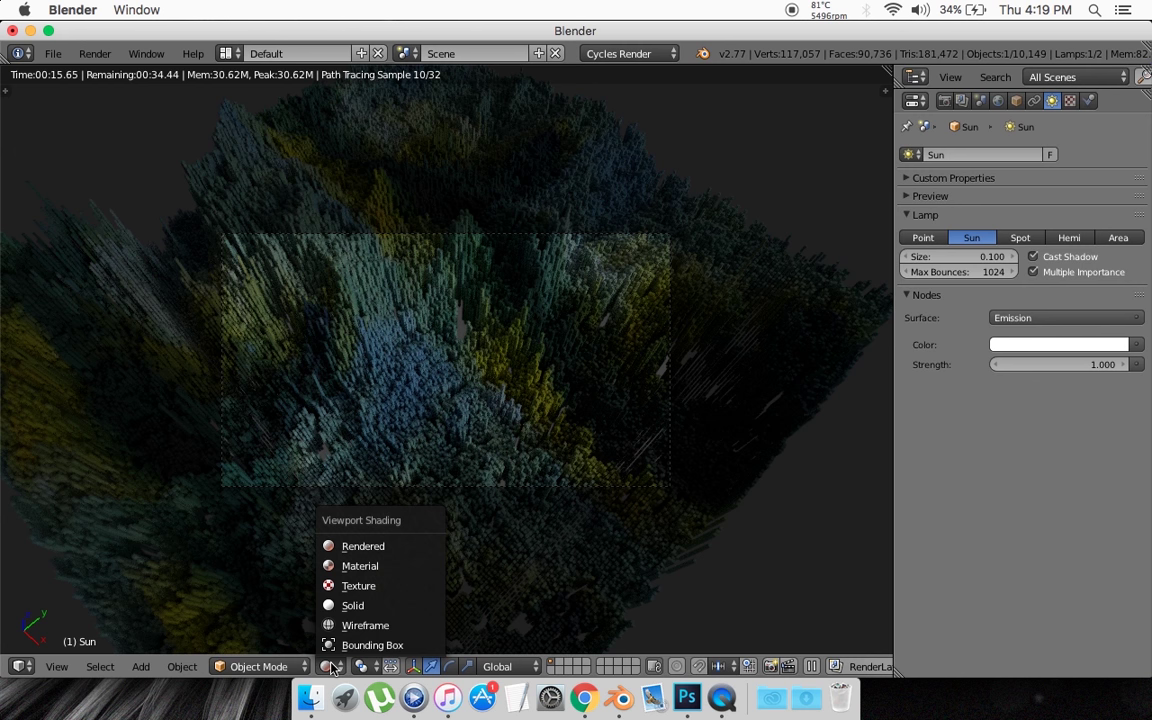
- Set the render resolution scale to 100% and the render samples to 300, and start rendering the image
left_click(944, 101)
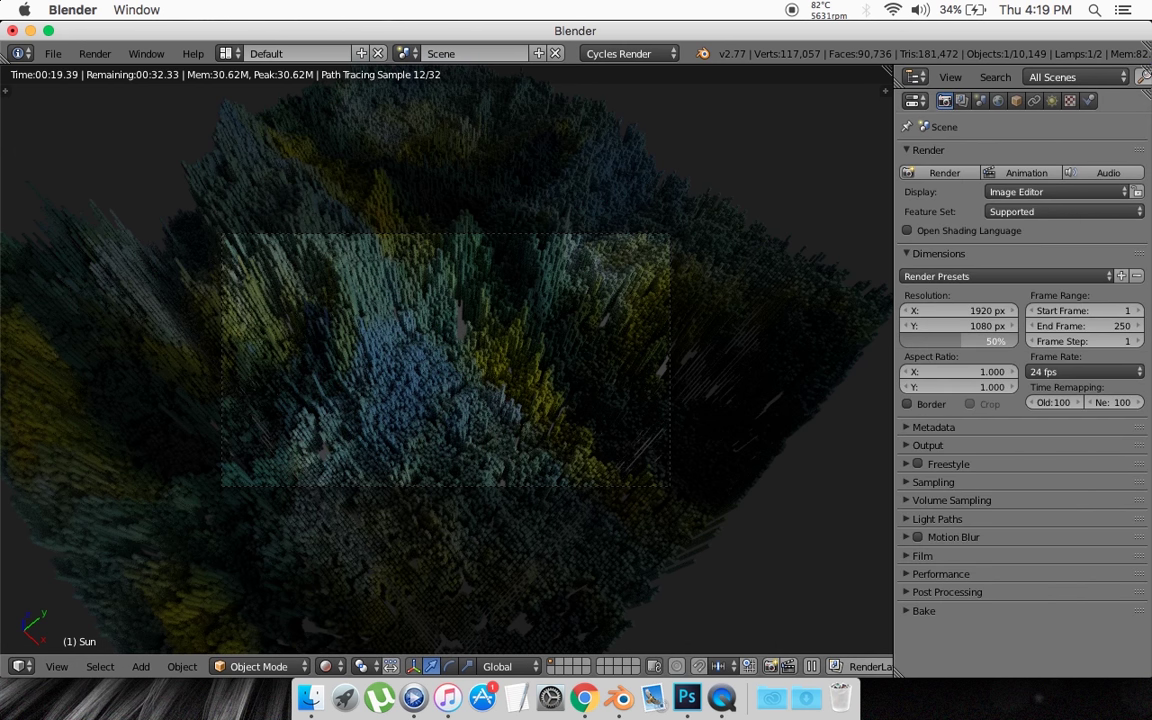
left_click_drag(966, 341, 1019, 341)
left_click(919, 483)
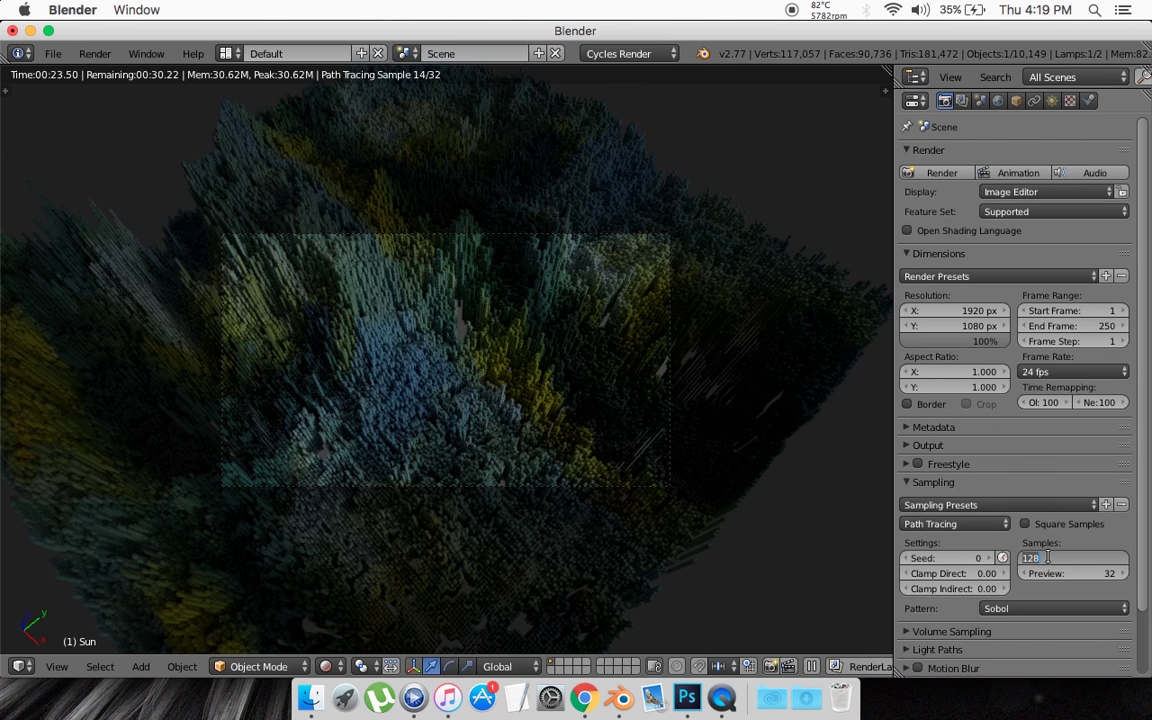
type("300")
key("Return")
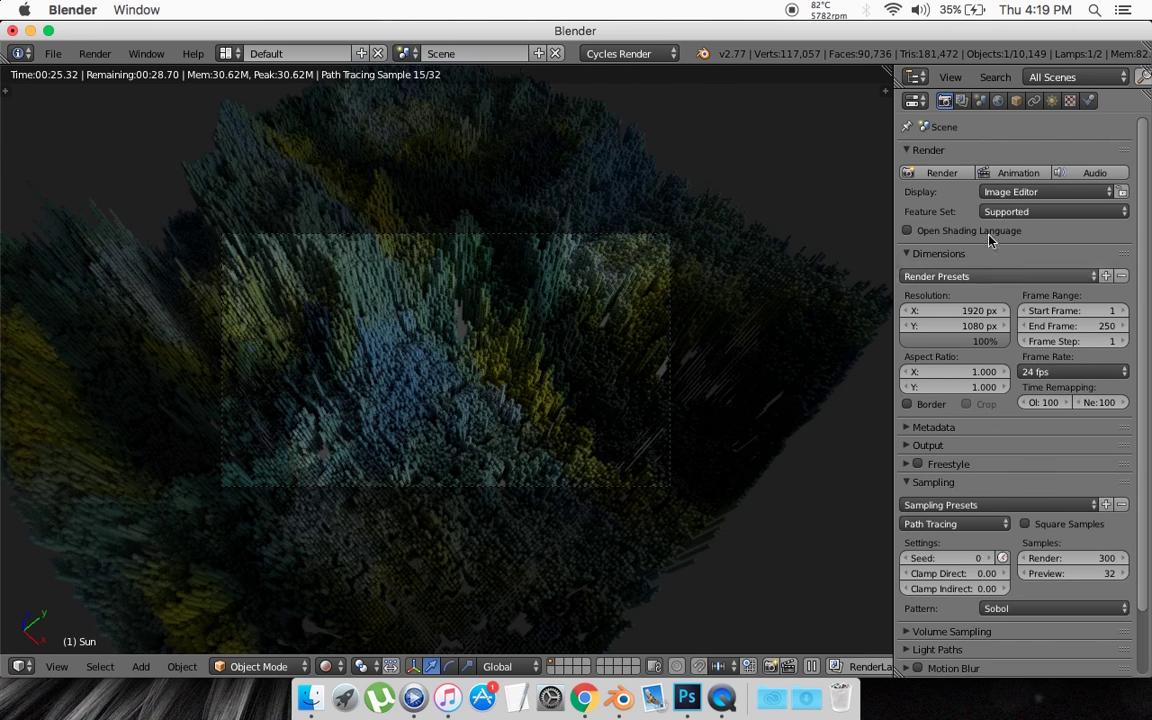
left_click(940, 174)
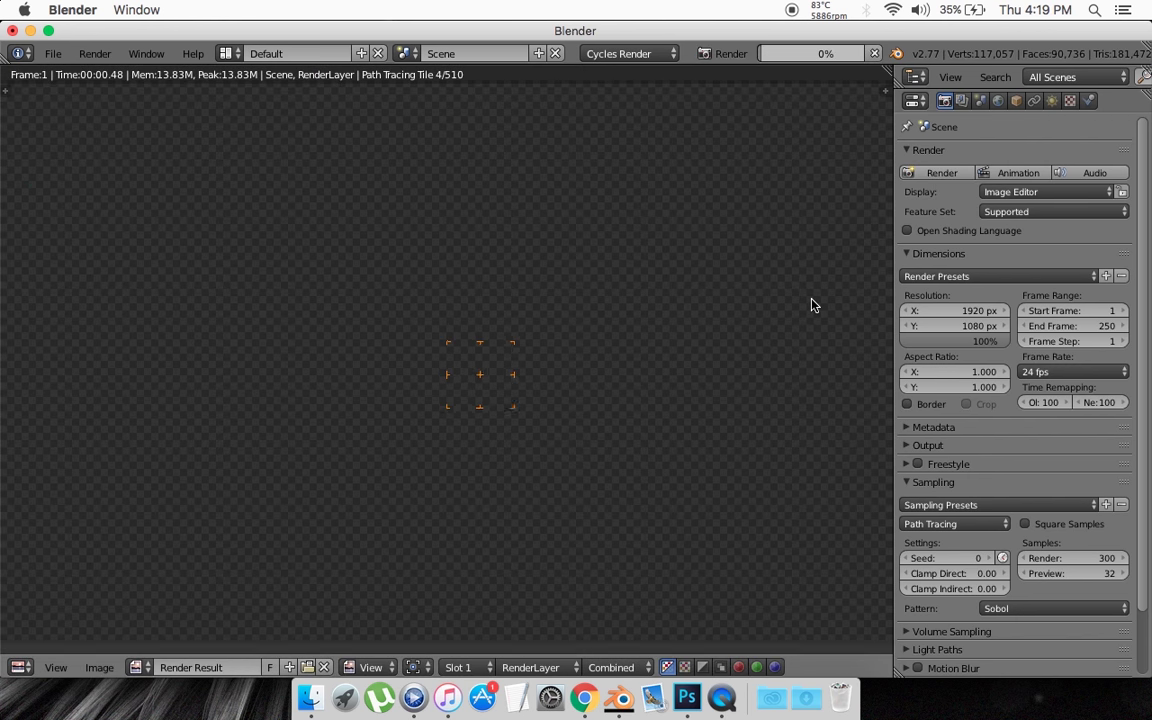